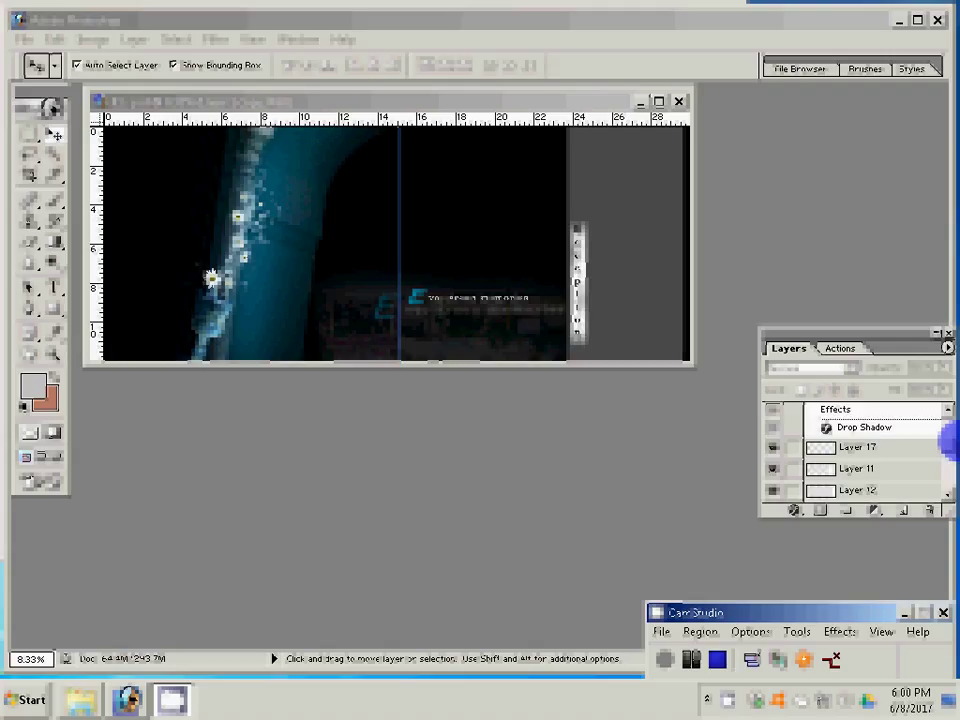
- Reduce the image width from 7500 to 3600 pixels in Image Size
key(alt+i)
key(Up)
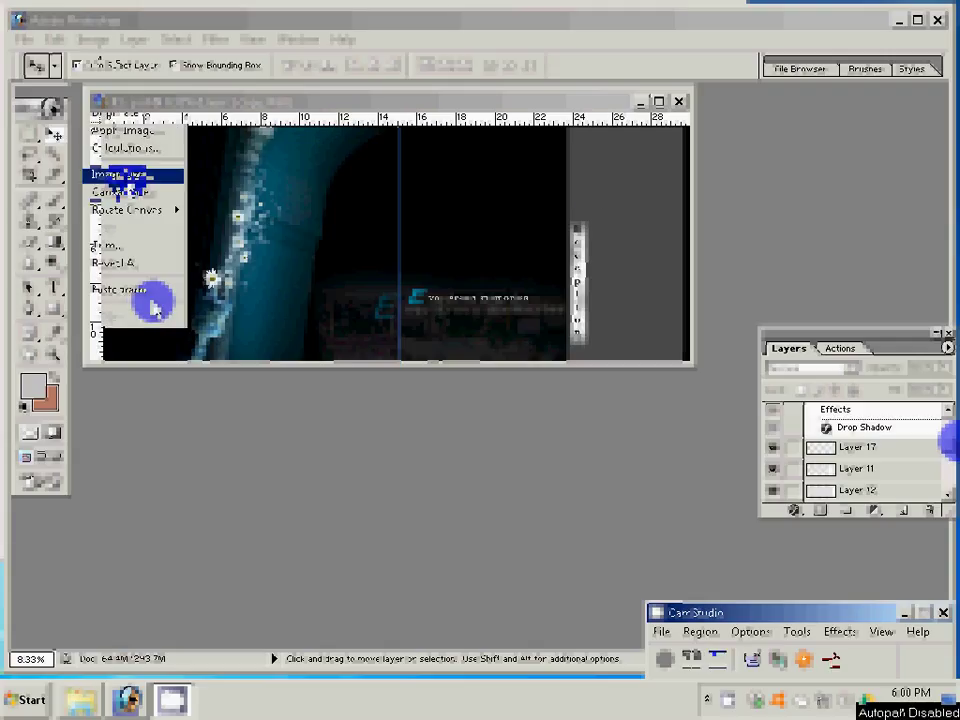
key(Return)
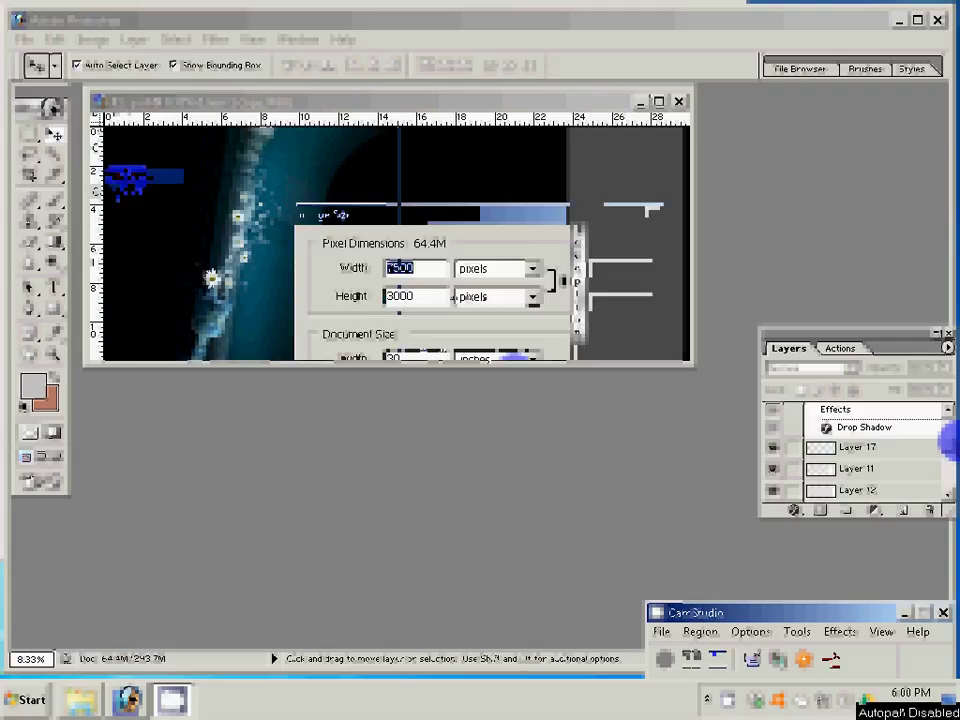
key(End)
key(BackSpace)
key(BackSpace)
key(BackSpace)
text(3000)
key(BackSpace)
key(BackSpace)
key(BackSpace)
text(600)
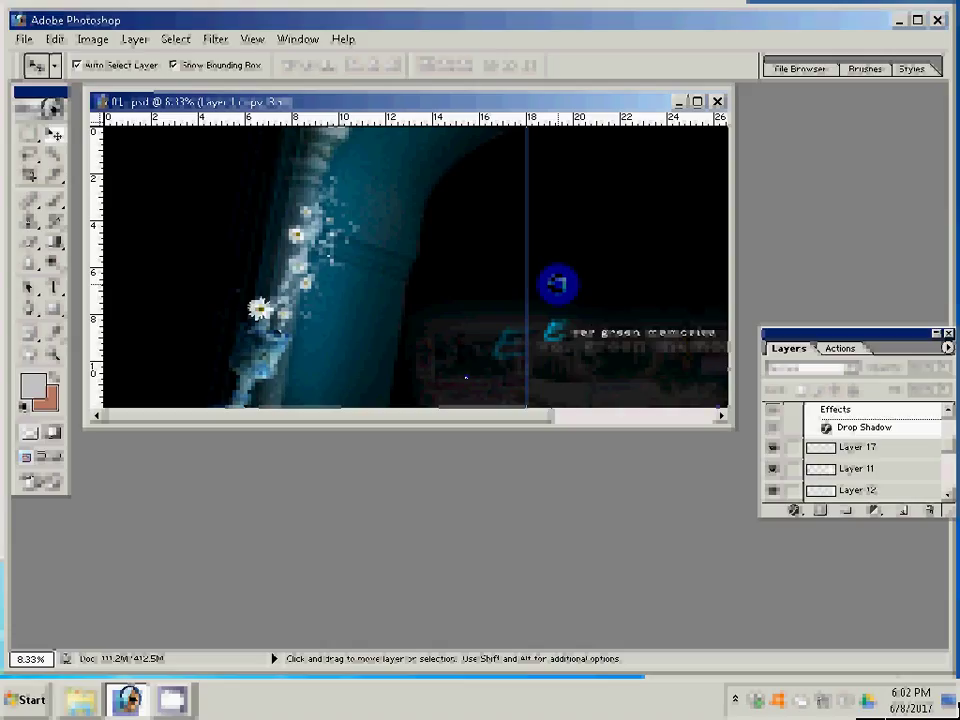
- Zoom out to view the whole spread and select Layer 17
right_click(472, 245)
click(520, 337)
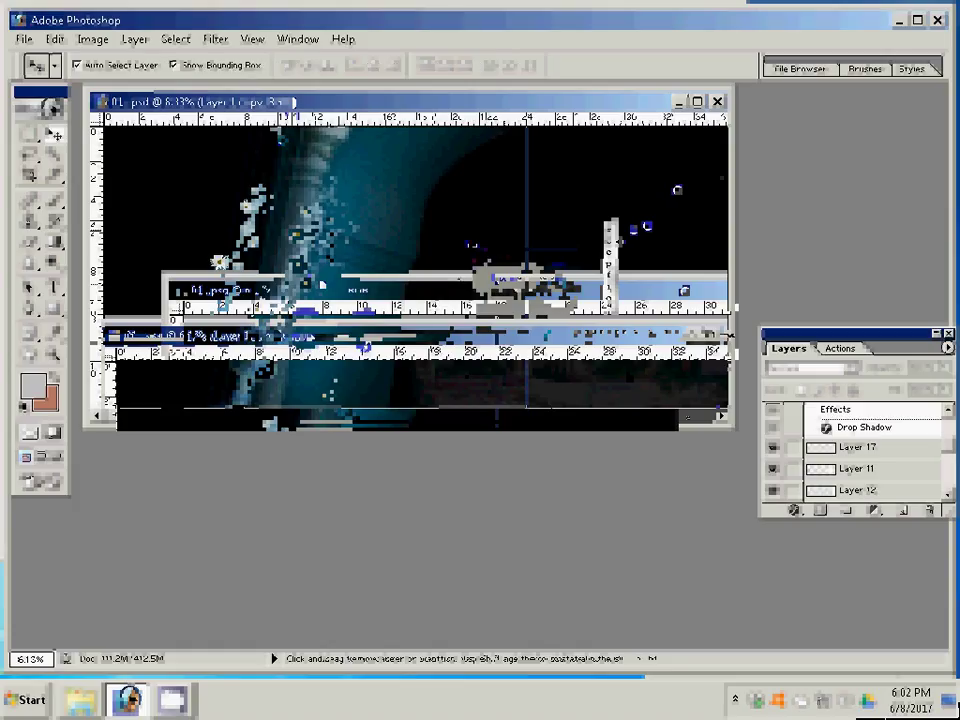
click(670, 525)
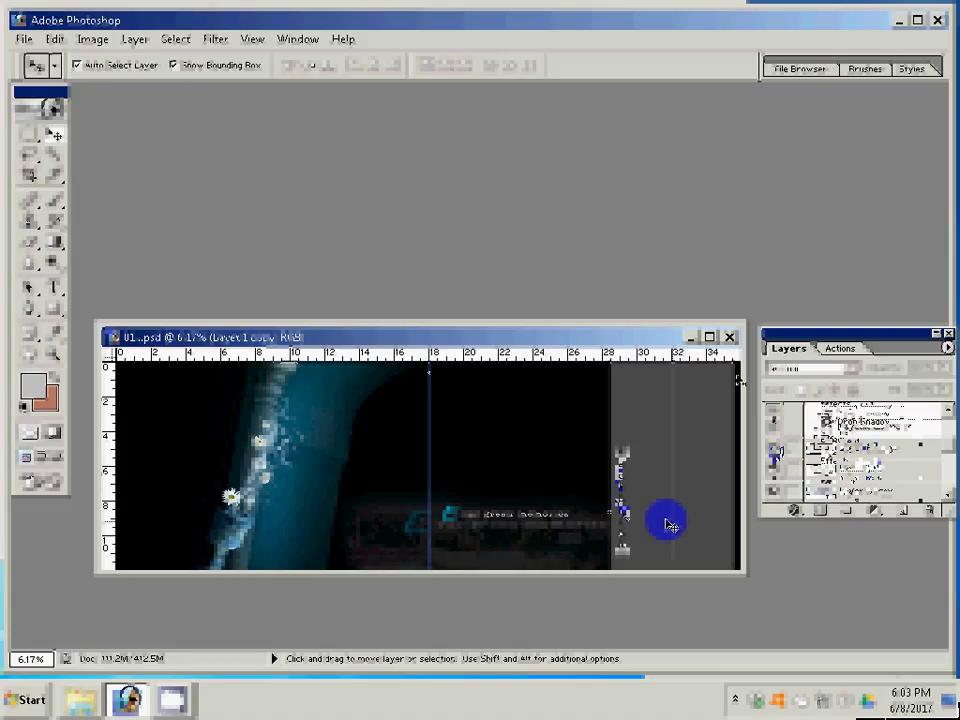
key(ctrl+minus)
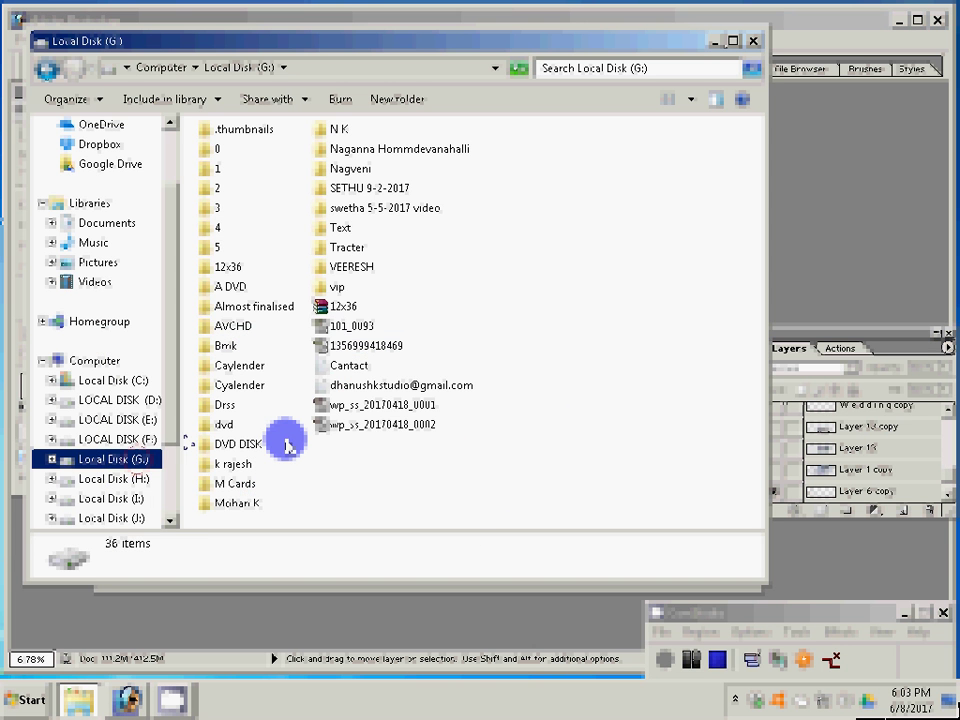
- Open the Almost finalised folder on drive G: and pick a later DSC photo
click(262, 310)
double_click(262, 310)
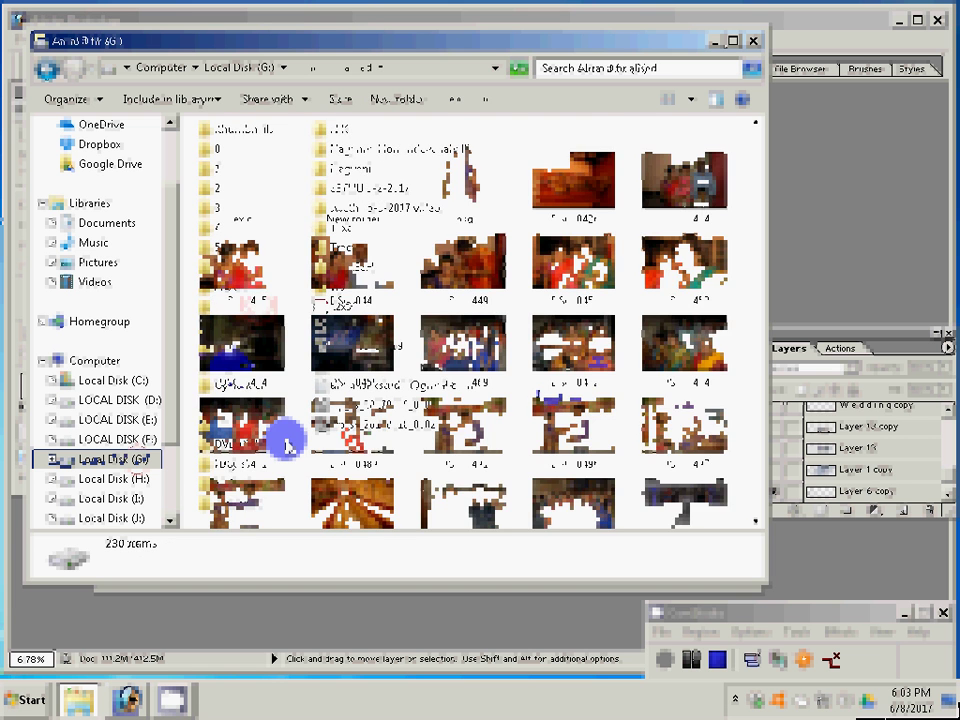
scroll(287, 445, down, 5)
scroll(287, 445, down, 3)
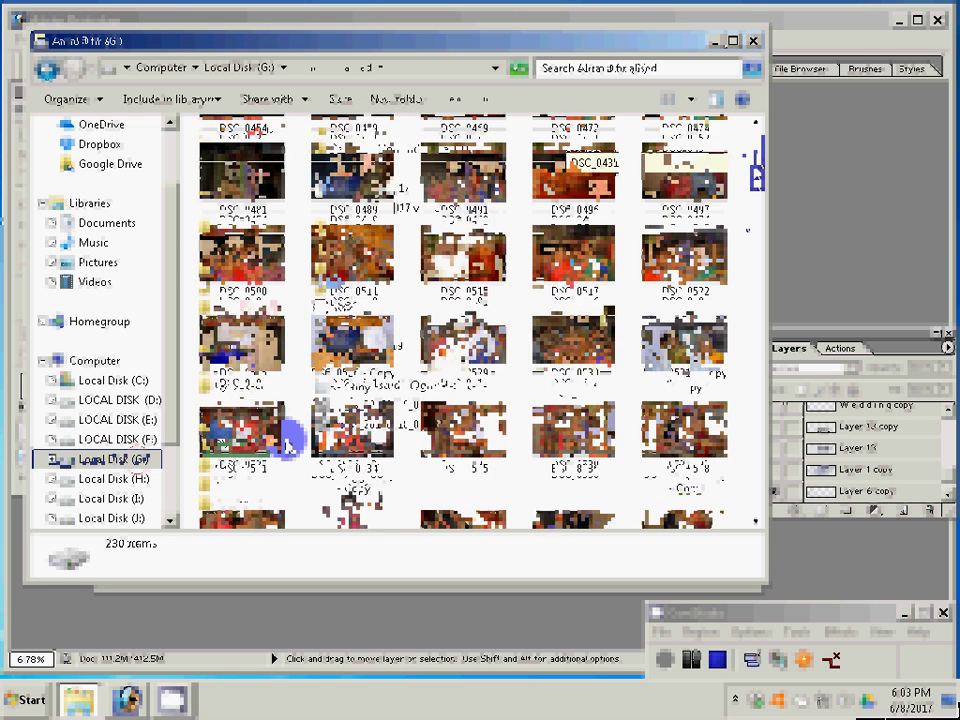
scroll(287, 445, down, 3)
scroll(287, 445, down, 2)
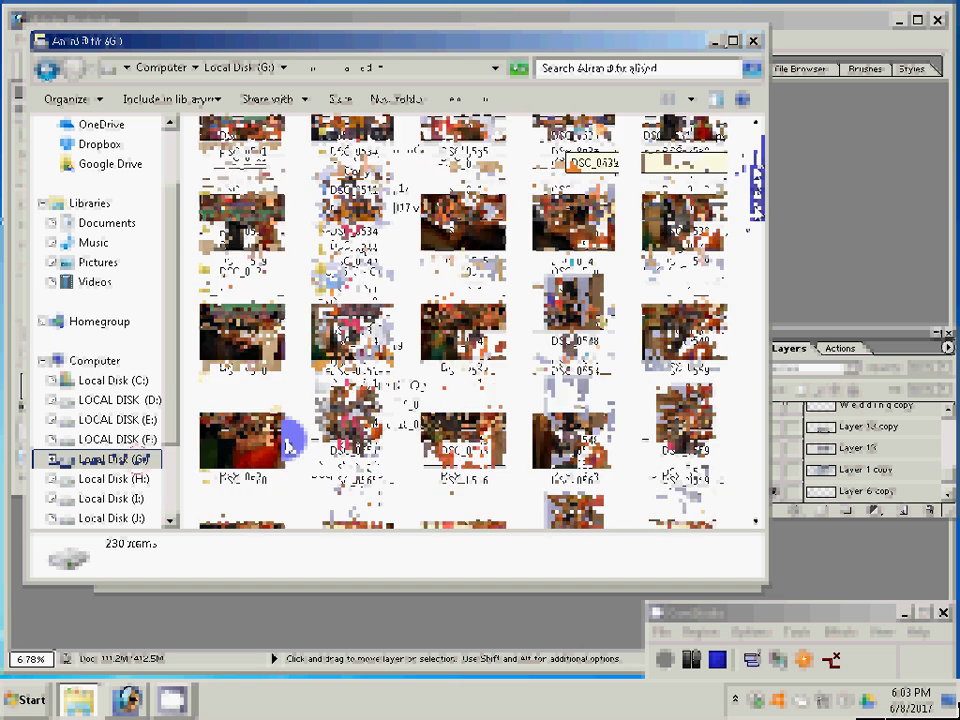
scroll(287, 445, down, 3)
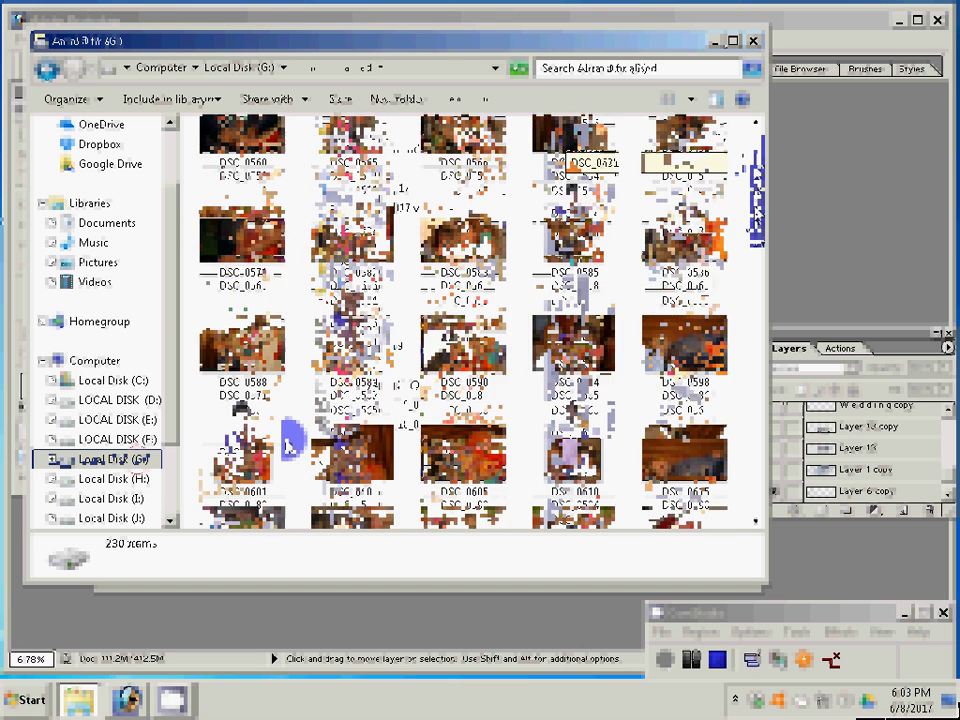
scroll(287, 445, down, 3)
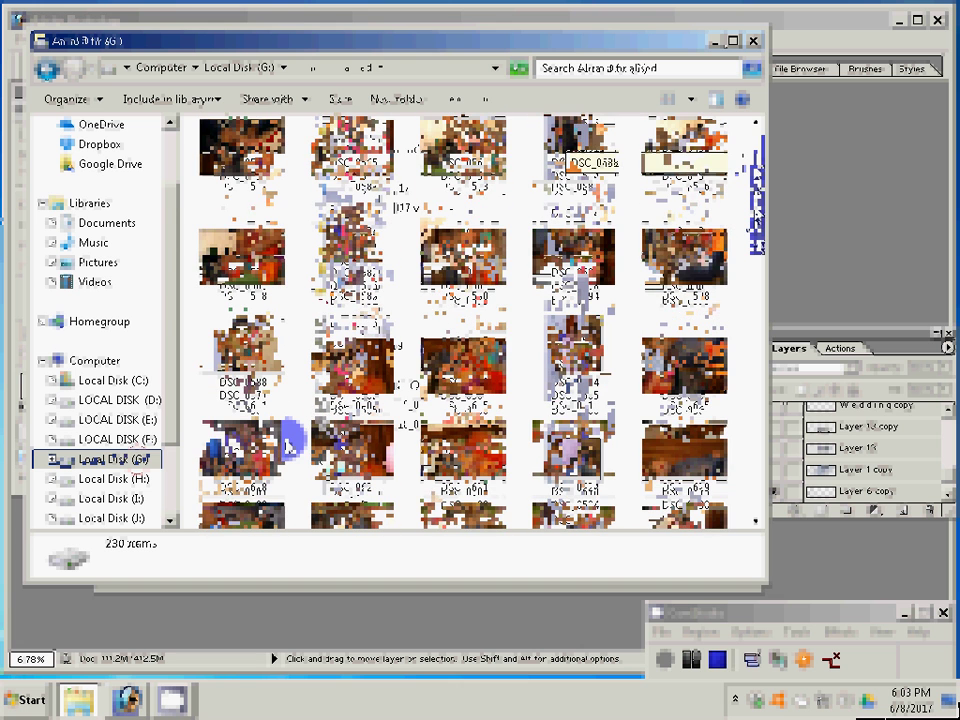
scroll(287, 445, down, 3)
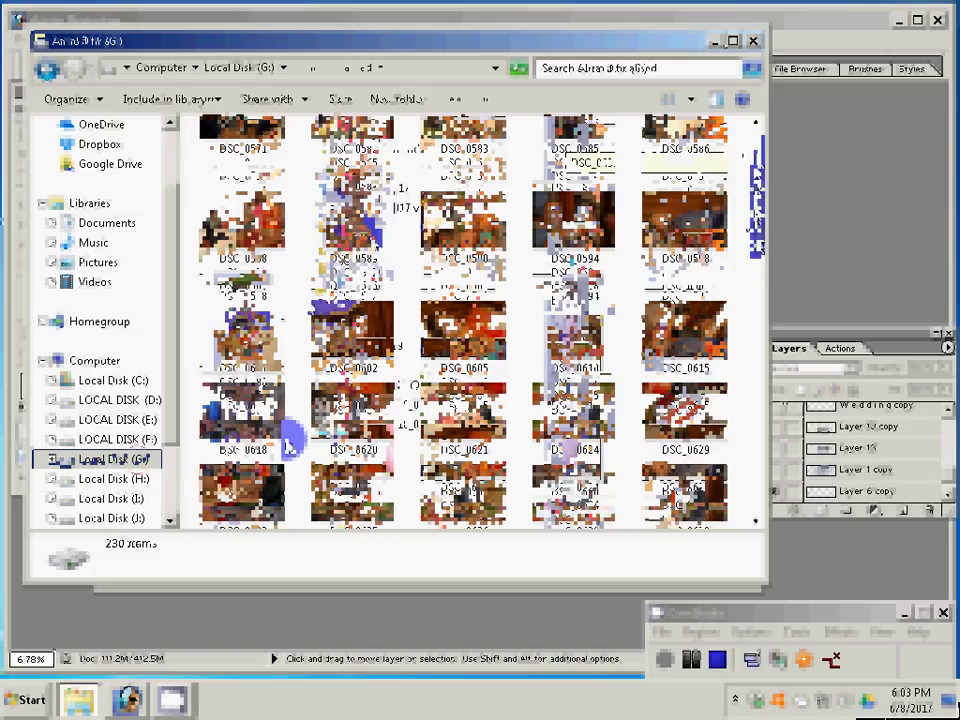
key(Up)
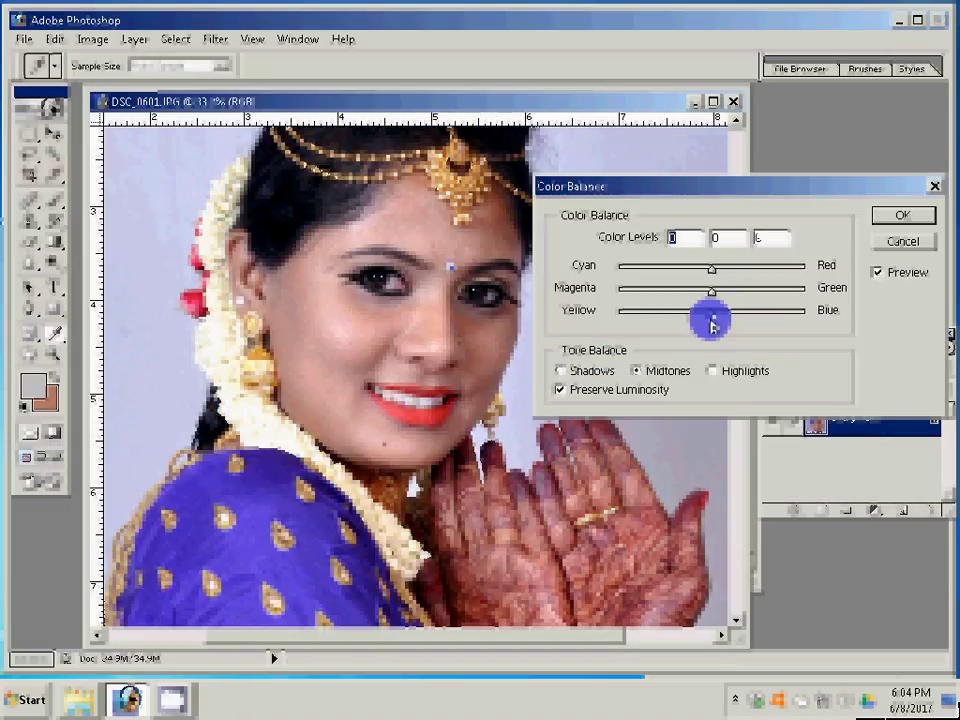
- Shift the Color Balance midtones slightly toward blue, then move to the magenta–green value
drag(713, 322, 713, 322)
key(shift+Tab)
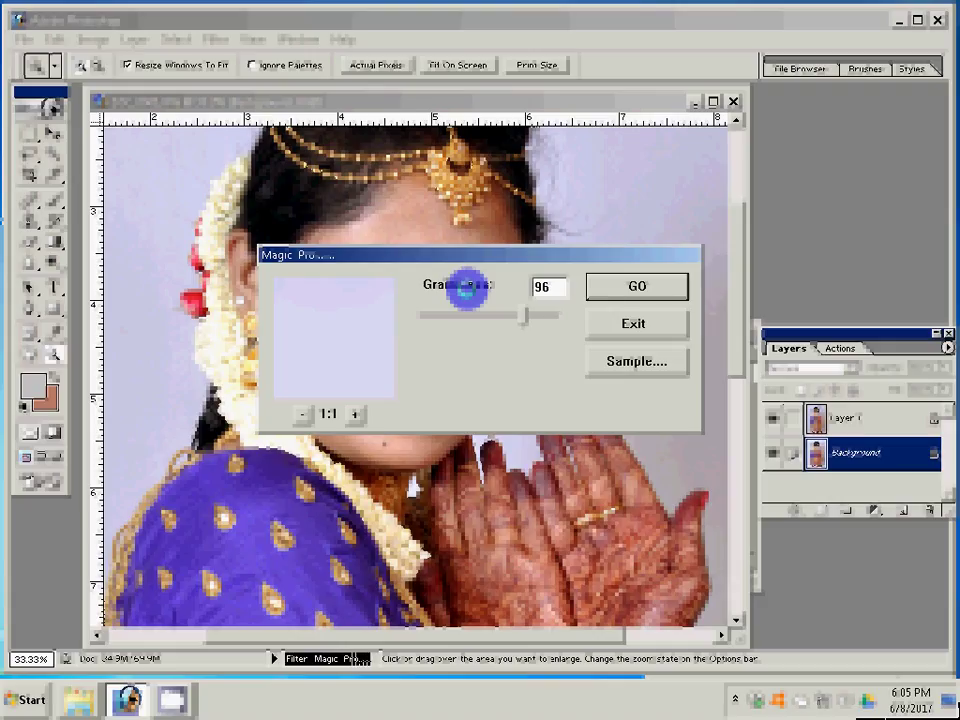
- Exit Magic Pro without applying and dismiss the Filter menu unchanged
click(645, 284)
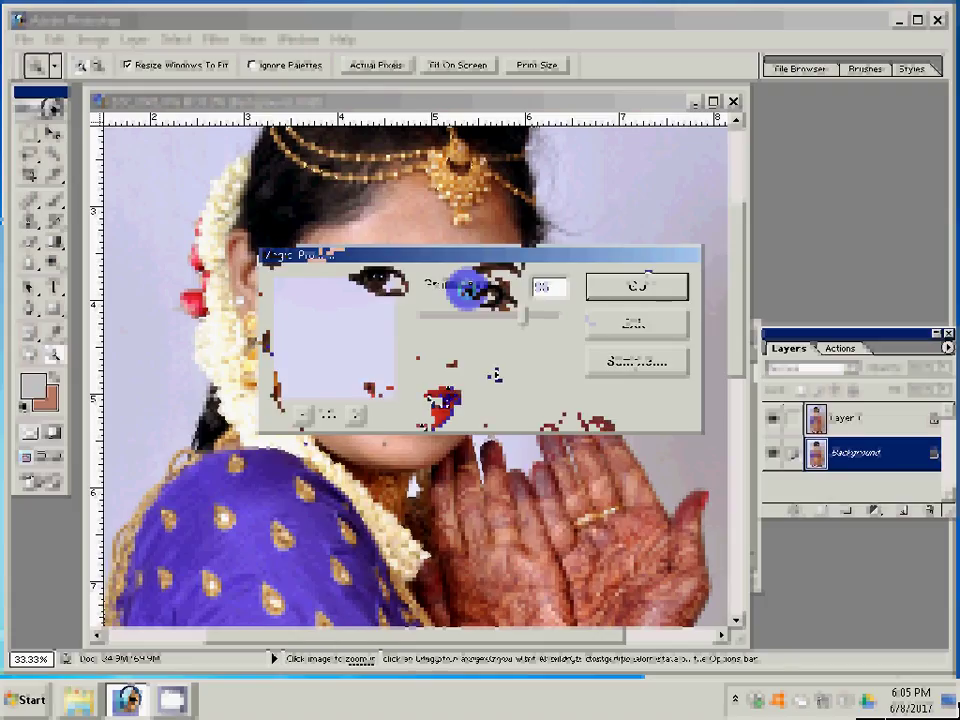
click(215, 39)
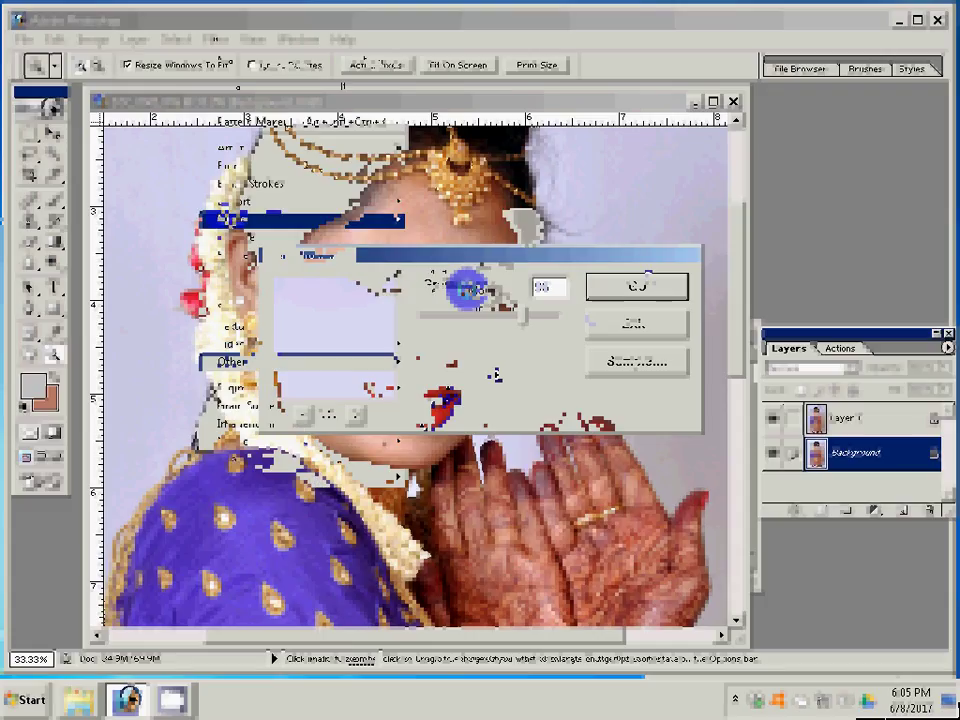
click(493, 220)
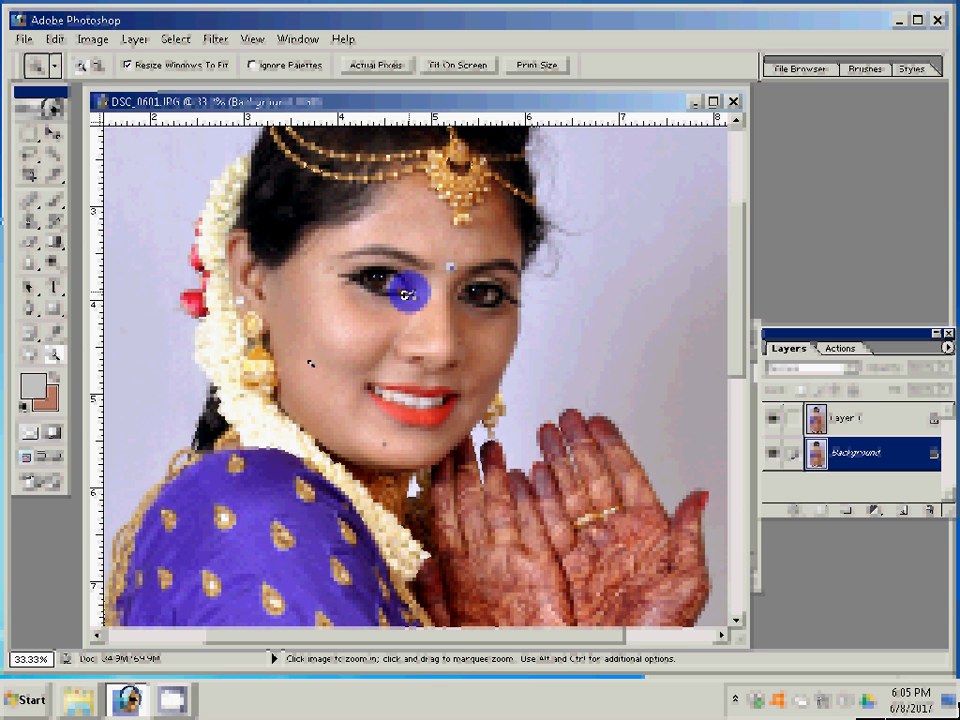
- Zoom in on the bride's face and make Layer 1 the active layer
click(405, 293)
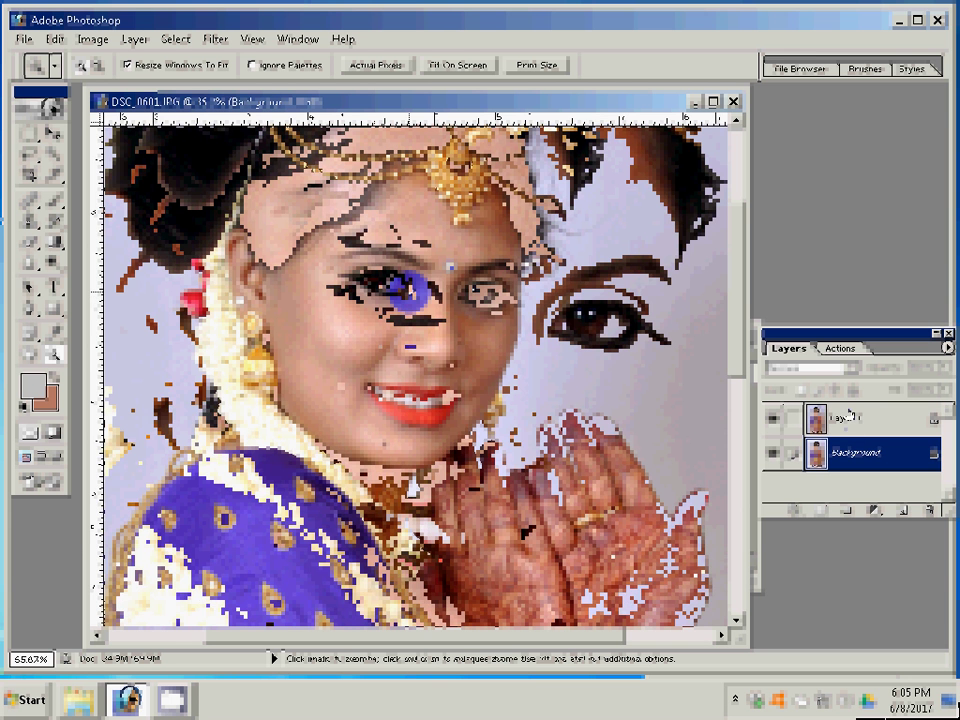
click(860, 417)
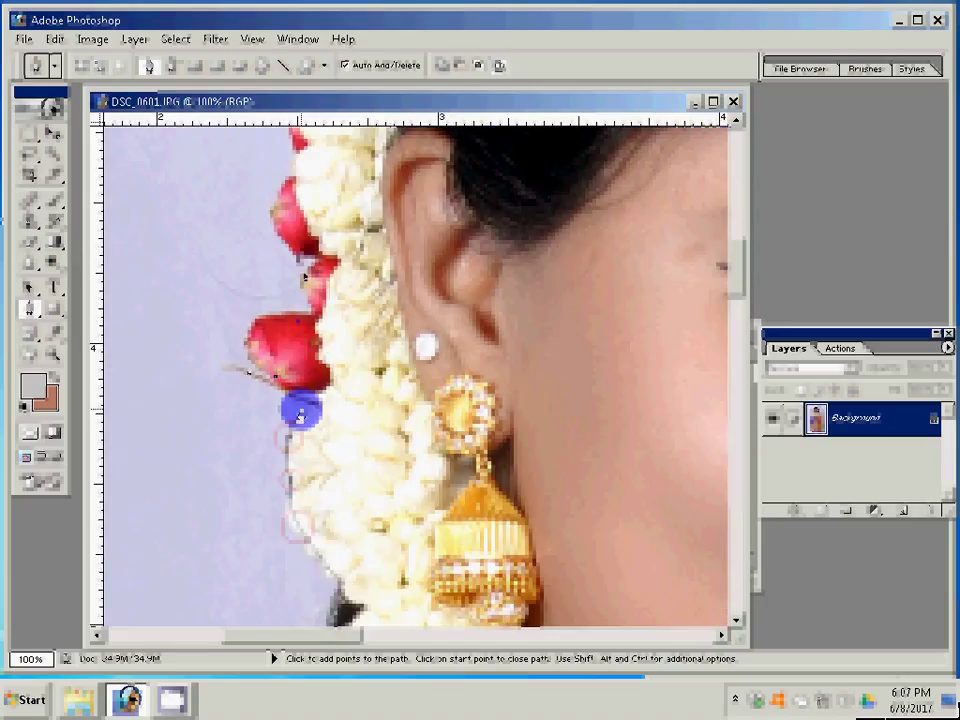
- Add pen anchor points up the edge of the upper red flower
click(298, 259)
click(275, 212)
click(287, 186)
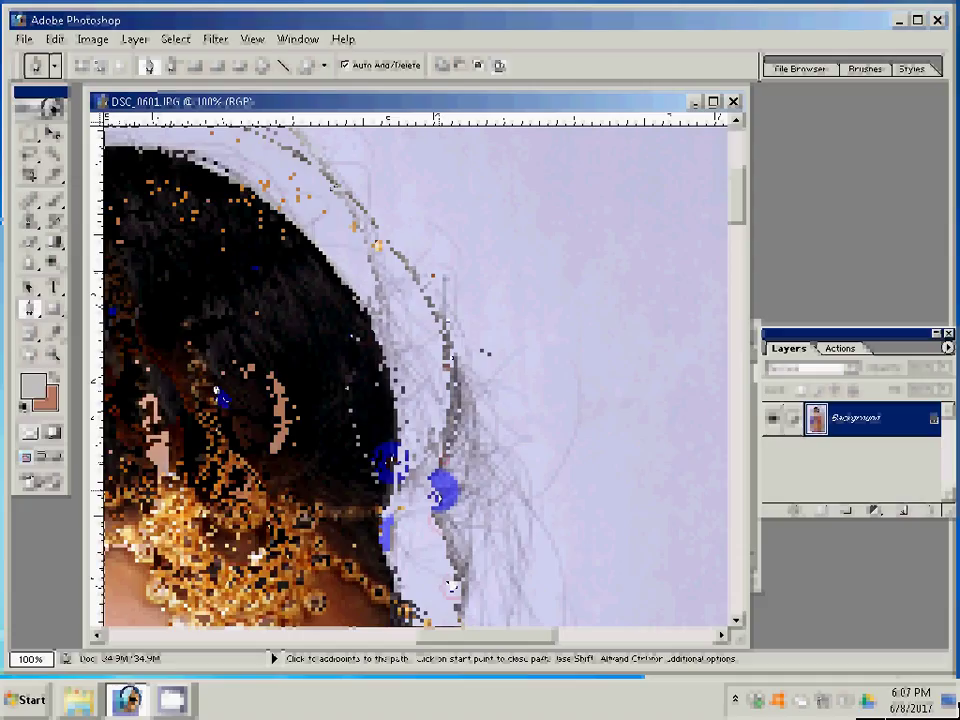
- Zoom out and extend the pen path over the head and down the hair's right edge
key(ctrl+minus)
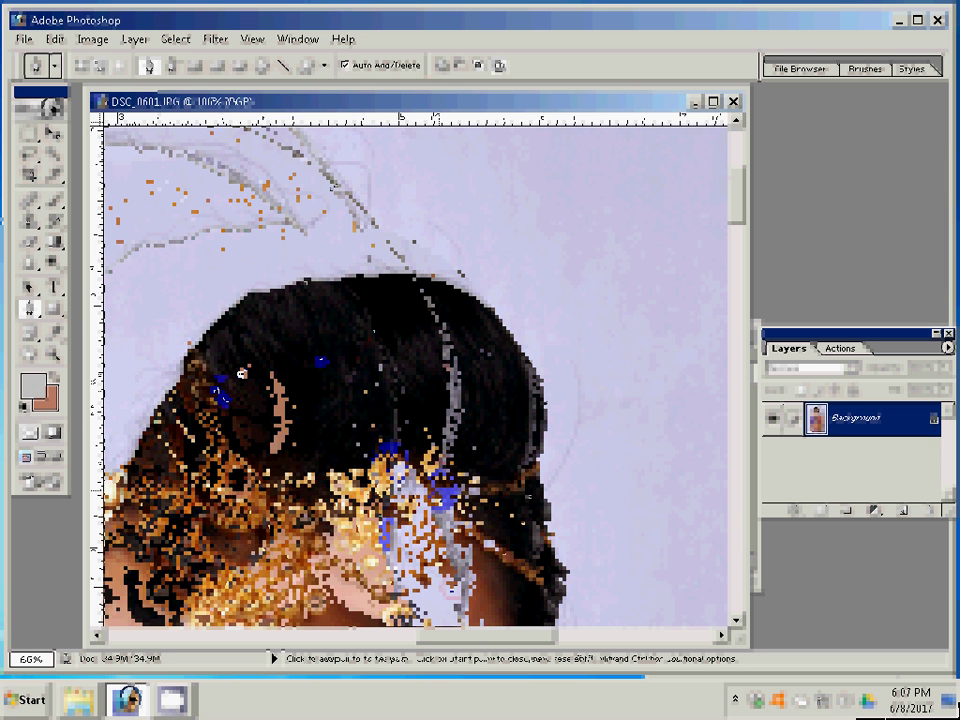
key(ctrl+minus)
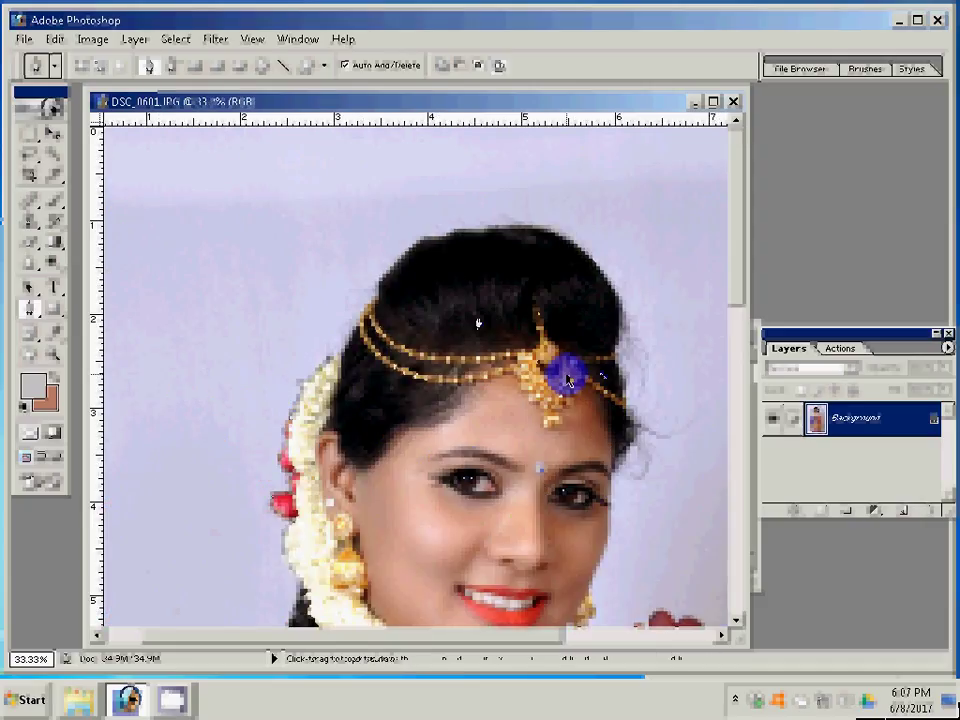
click(421, 227)
click(516, 211)
click(626, 291)
click(627, 476)
- Zoom back in to 200% magnification on the head
key(ctrl+plus)
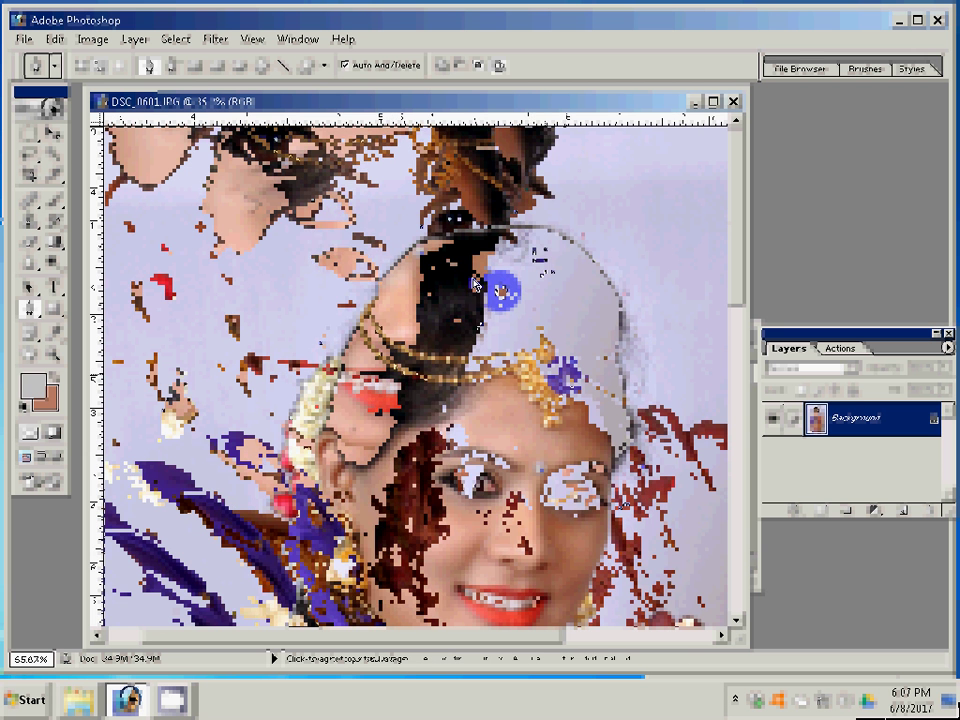
key(ctrl+plus)
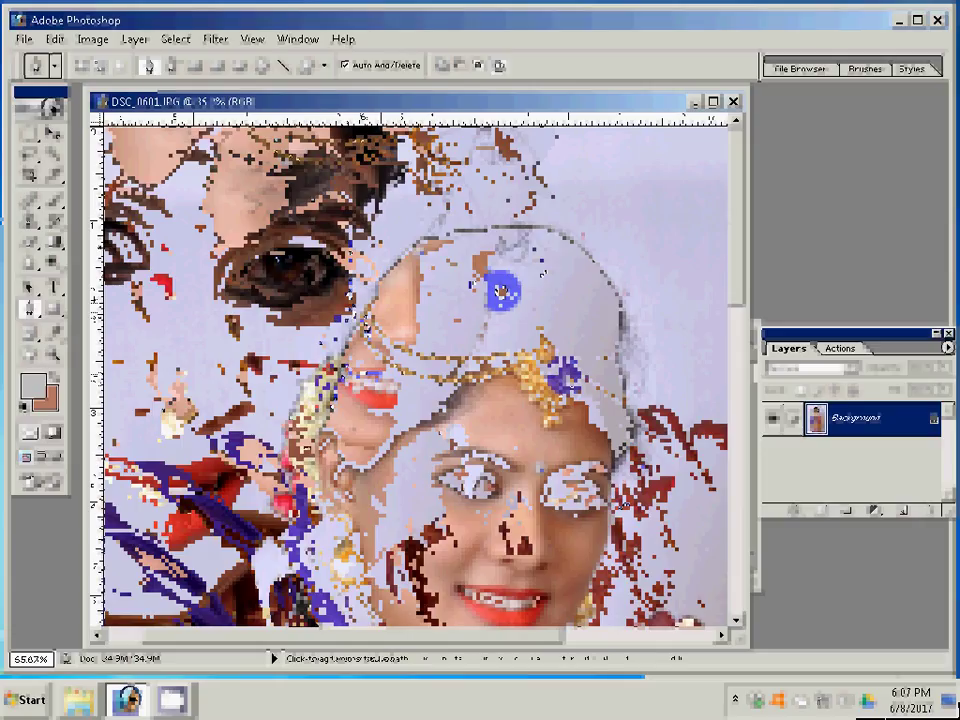
text(200)
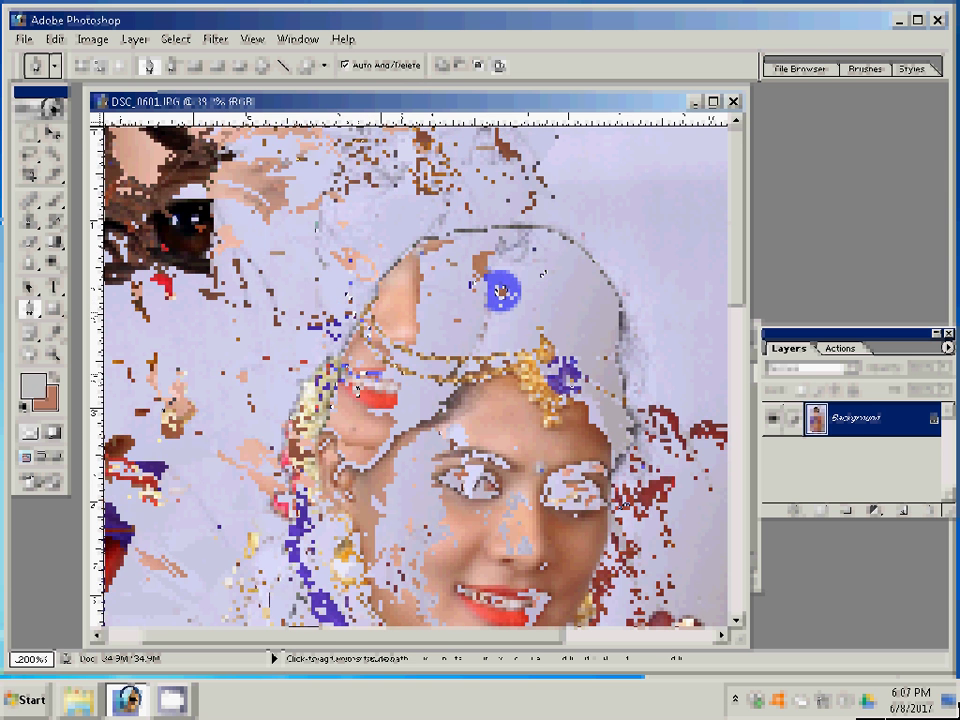
key(Return)
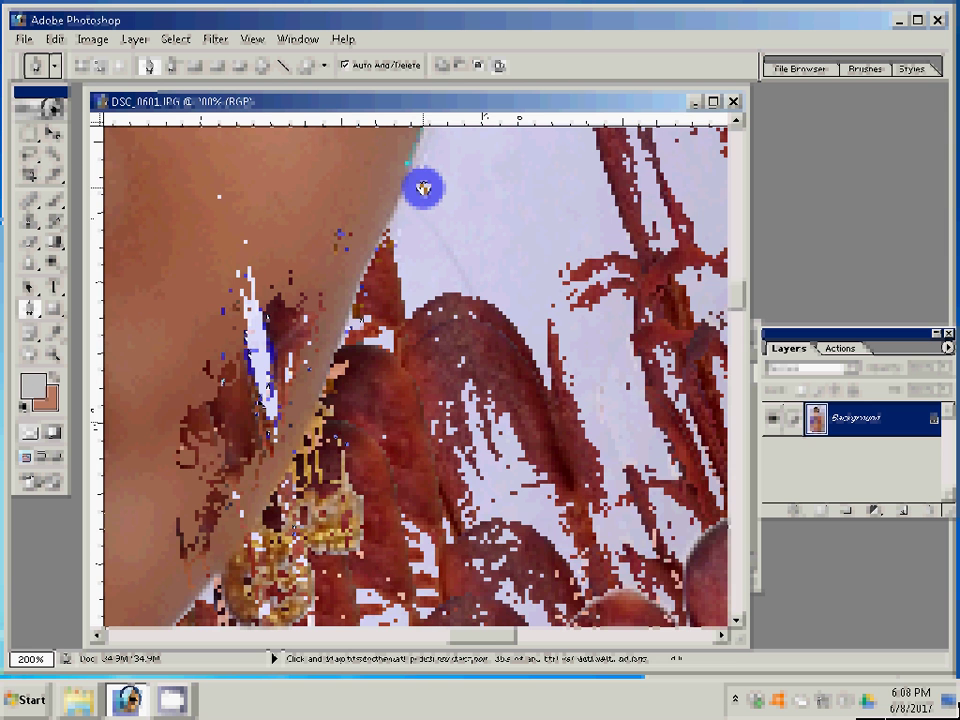
- Finish the path around the woman and hand, then delete the background beside her
click(246, 154)
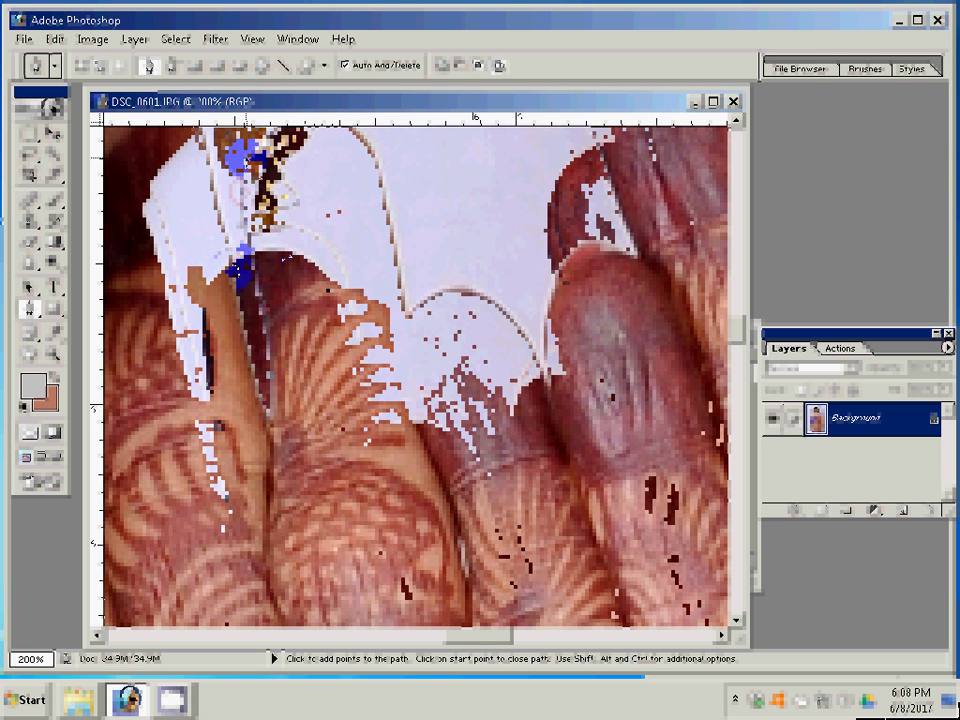
click(394, 439)
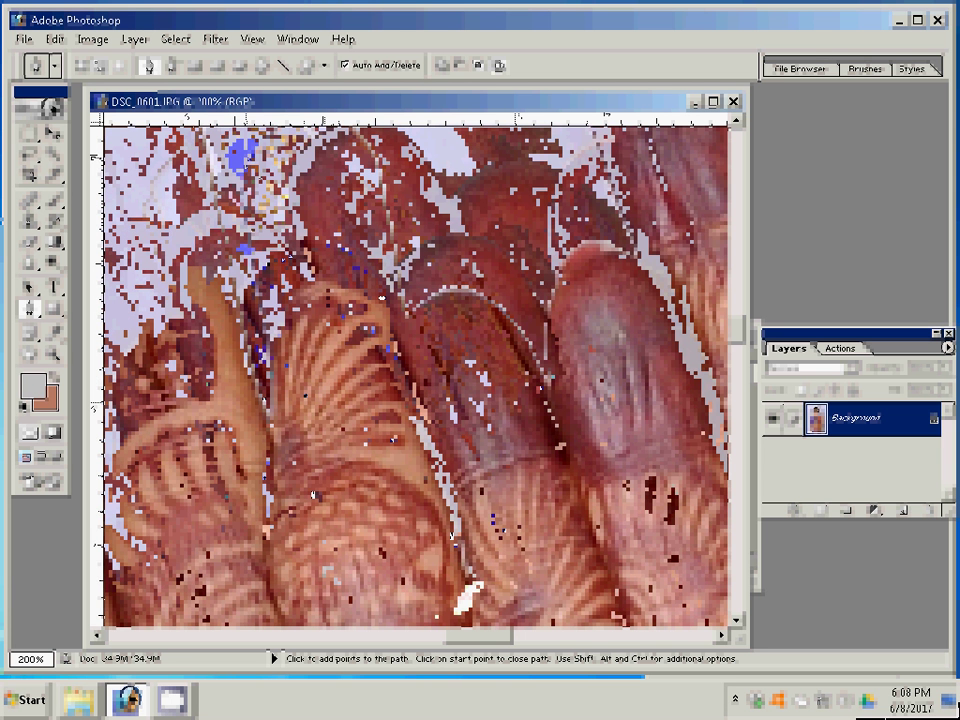
click(363, 284)
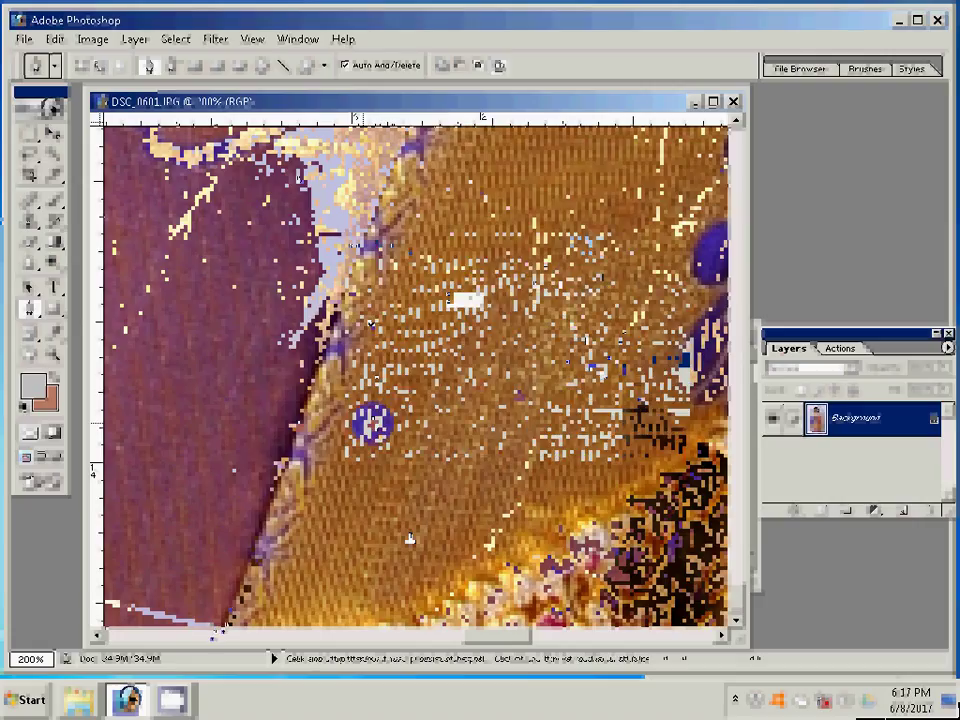
key(shift+p)
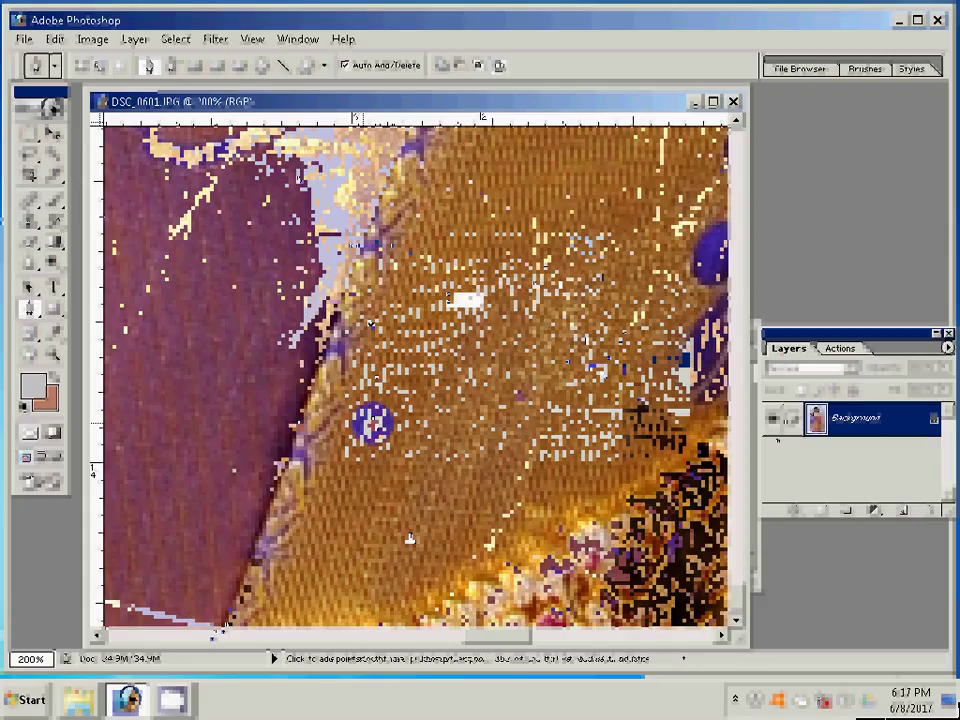
key(Delete)
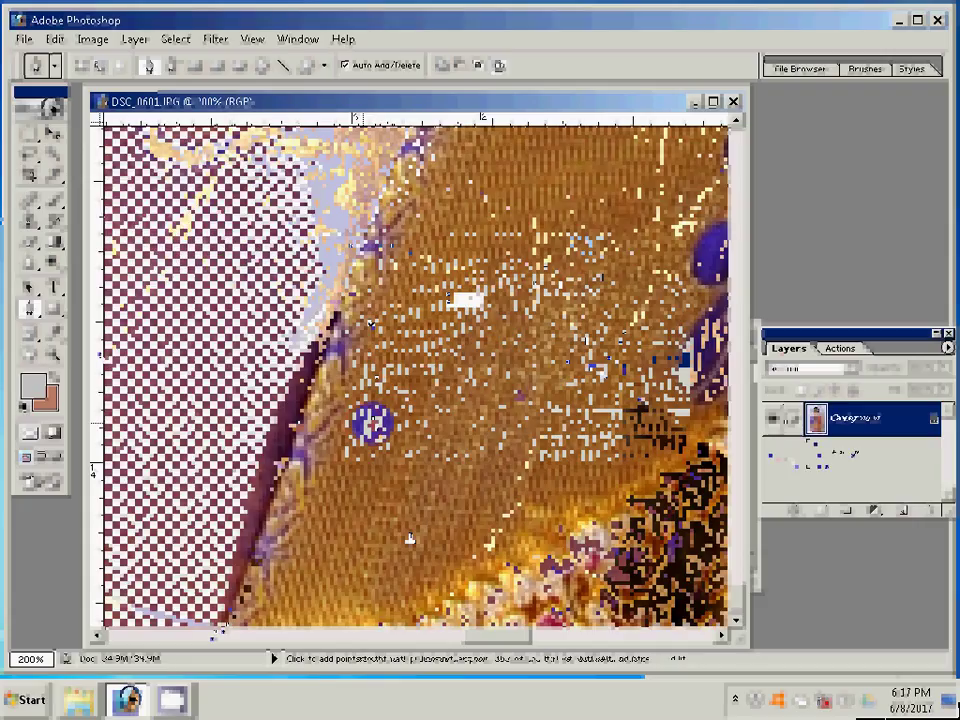
- Zoom in on the woman's face and pan the view to her head
key(ctrl+0)
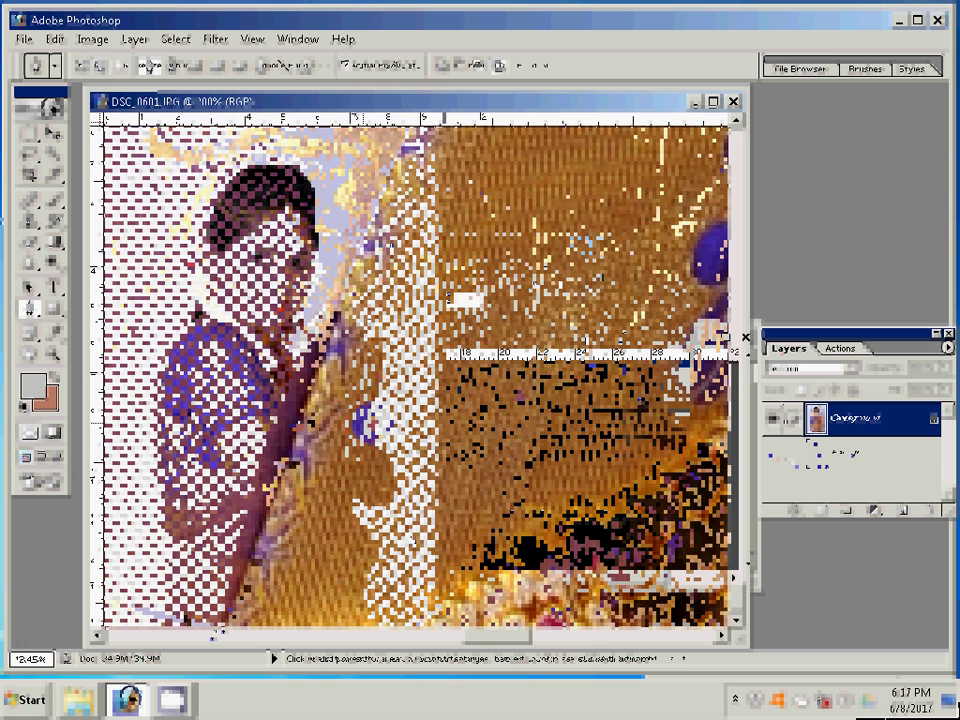
click(265, 228)
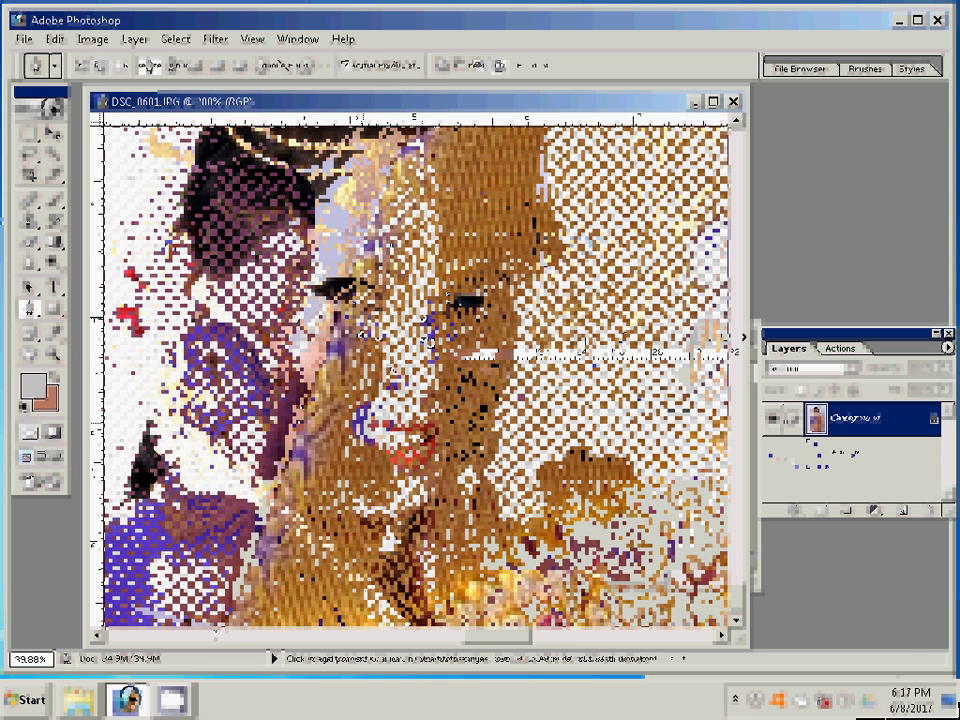
key(h)
drag(479, 278, 487, 513)
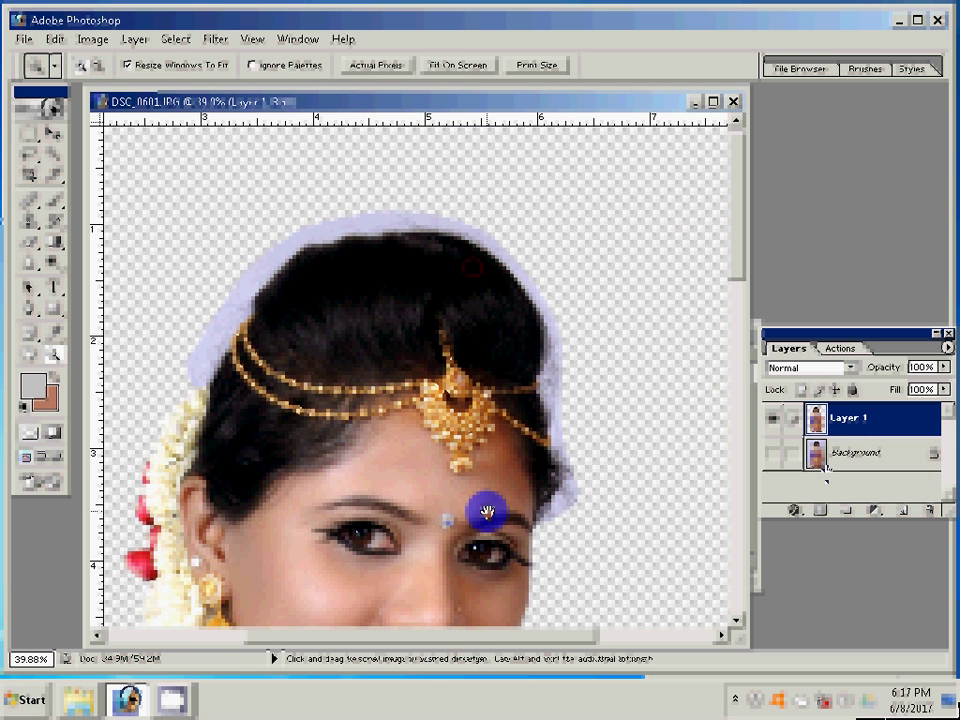
- Duplicate the cut-out to Layer 1 copy and open Levels on the original Layer 1
key(ctrl+j)
click(858, 455)
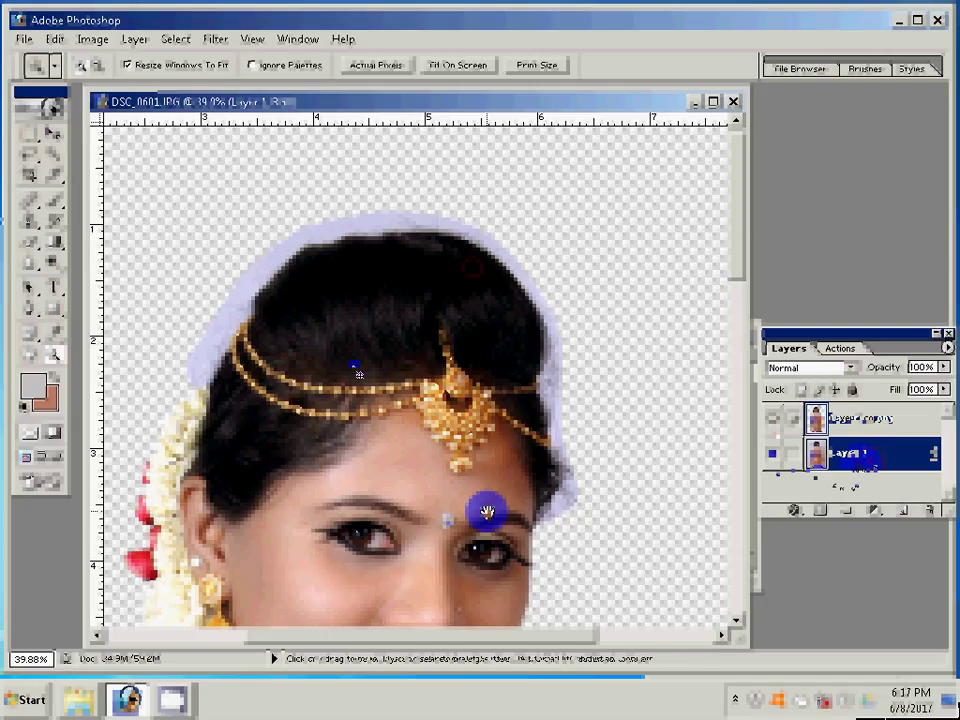
key(ctrl+l)
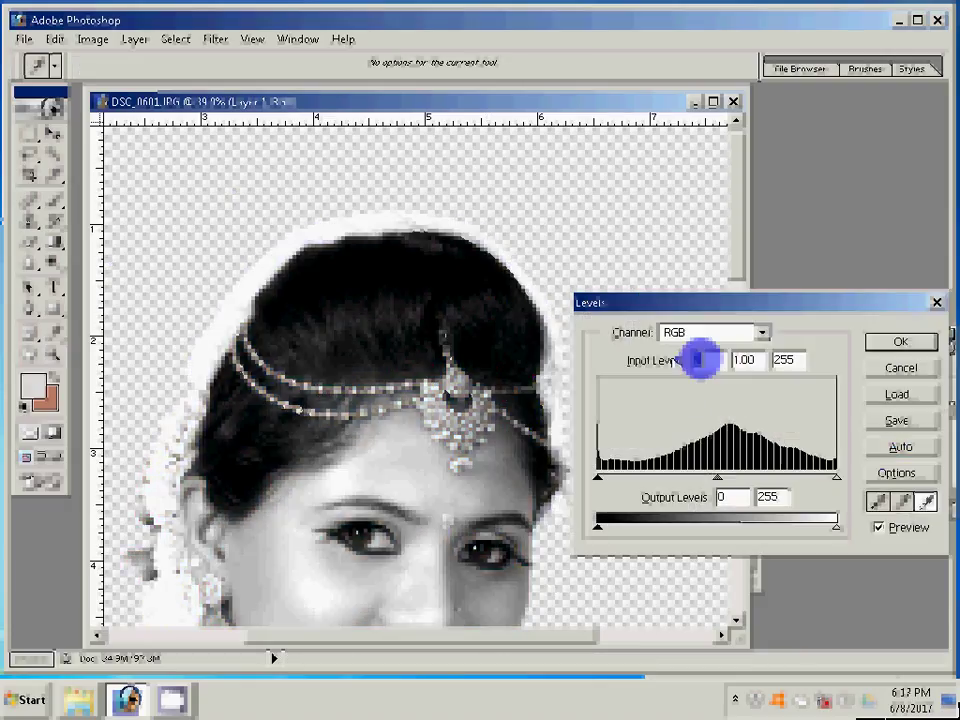
- Set Layer 1's Levels black input to 9, then zoom in on the bride's head
text(9)
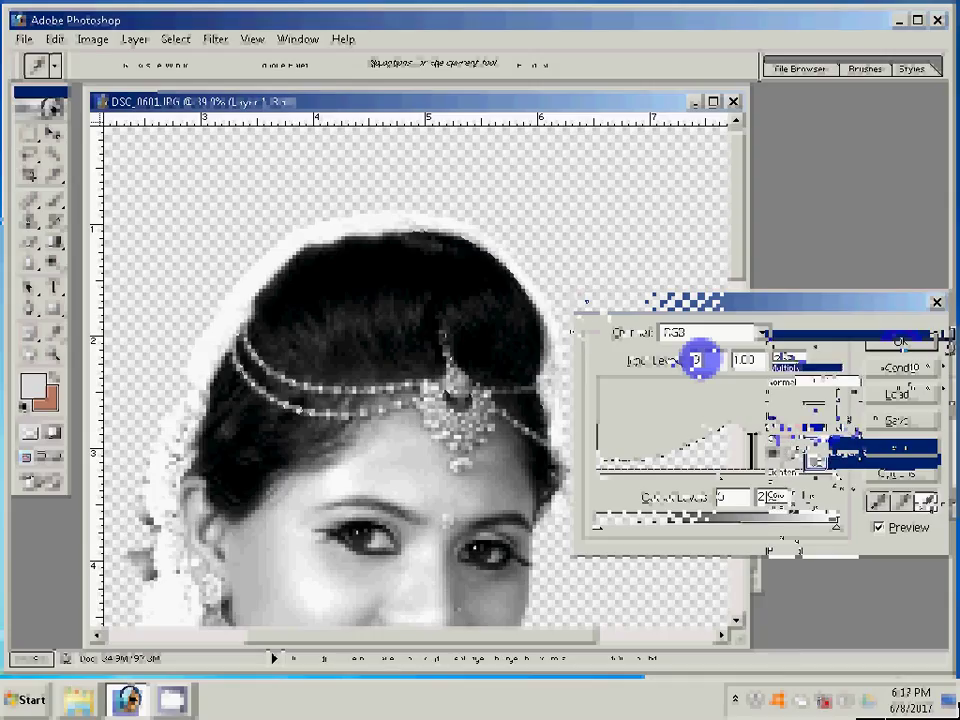
click(252, 368)
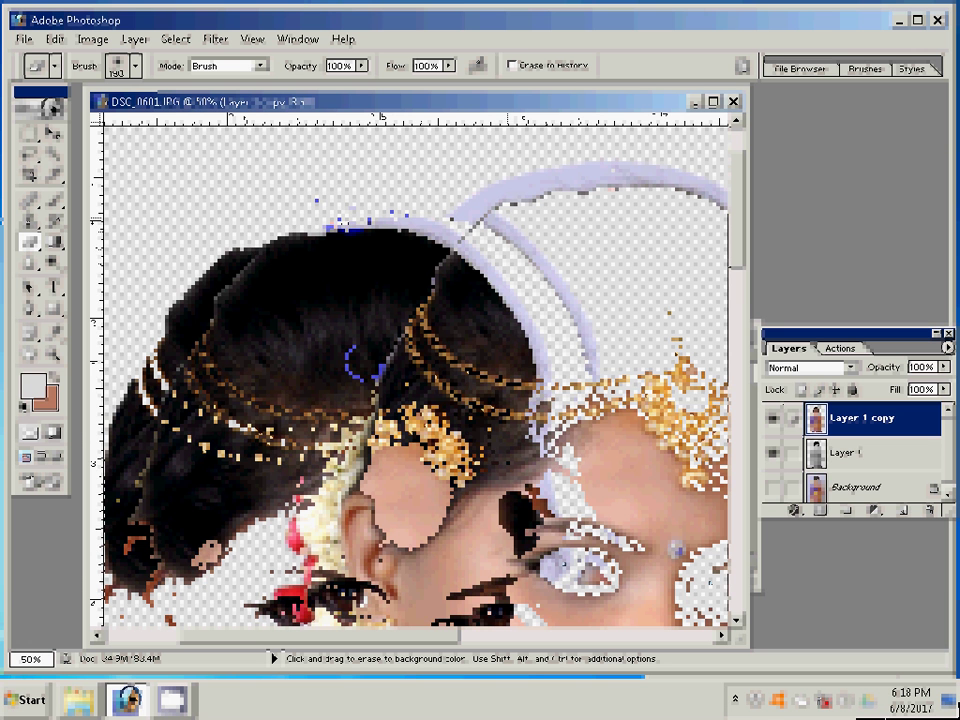
- Undo the last erase to restore the bride's face on Layer 1 copy
key(ctrl+z)
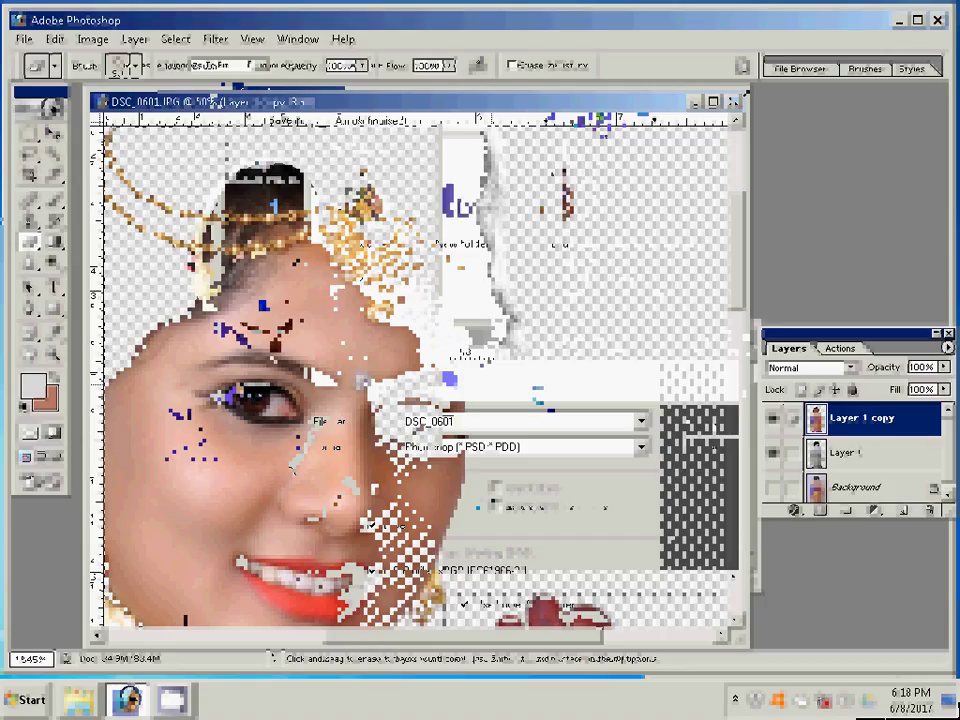
- Save DSC_0601 as a Photoshop PSD in the Almost finalised folder
key(Return)
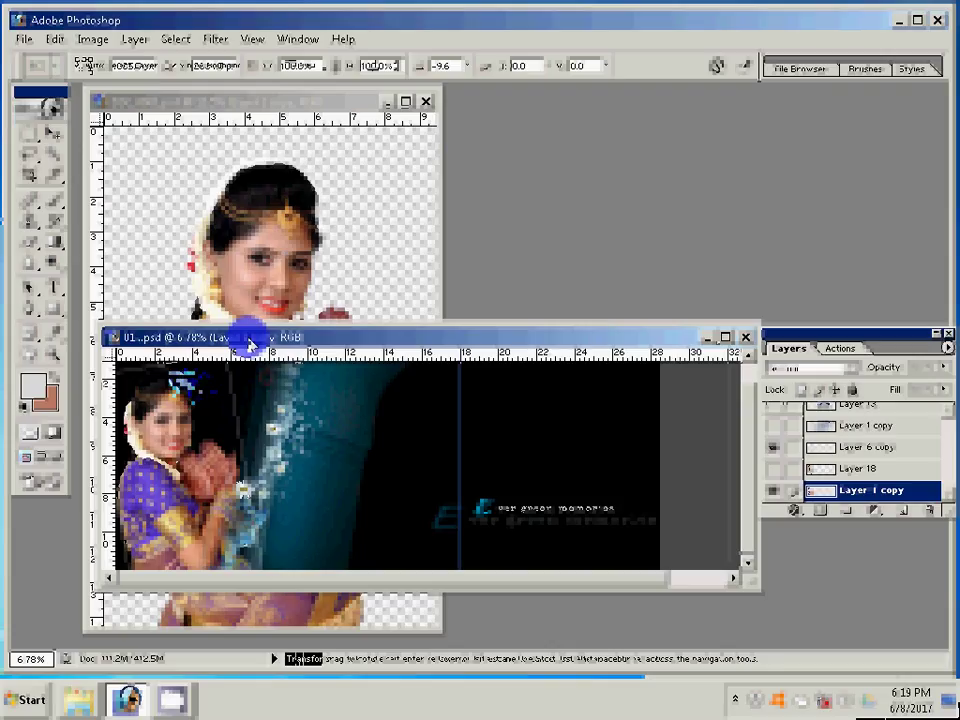
- Commit the bride's resize and raise Layer 1 copy two levels, above Layer 6 copy
key(Return)
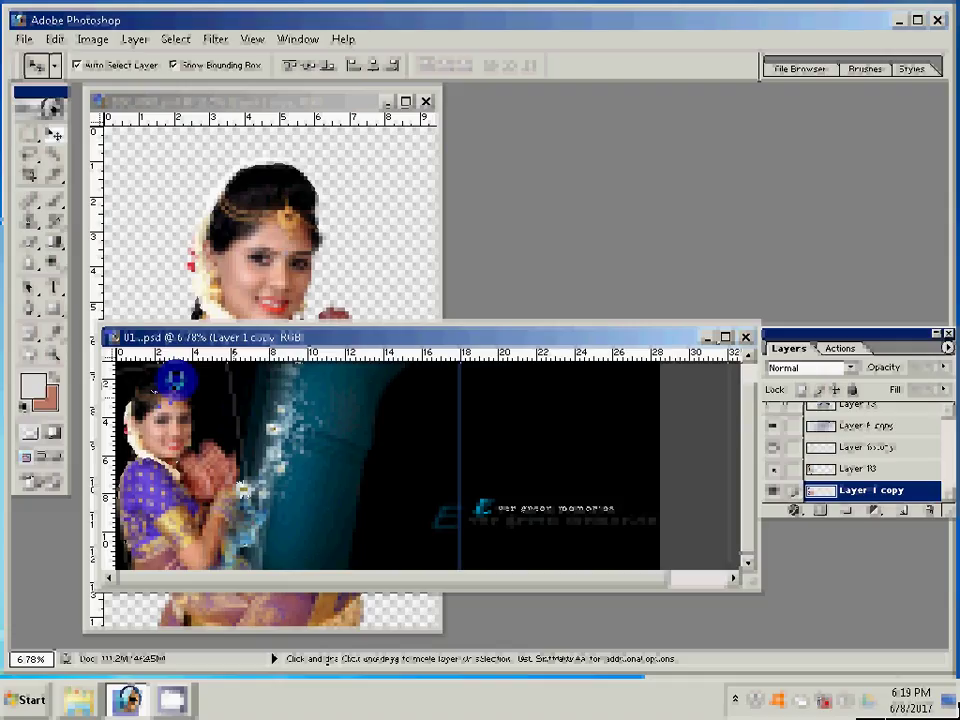
key(ctrl+])
key(ctrl+])
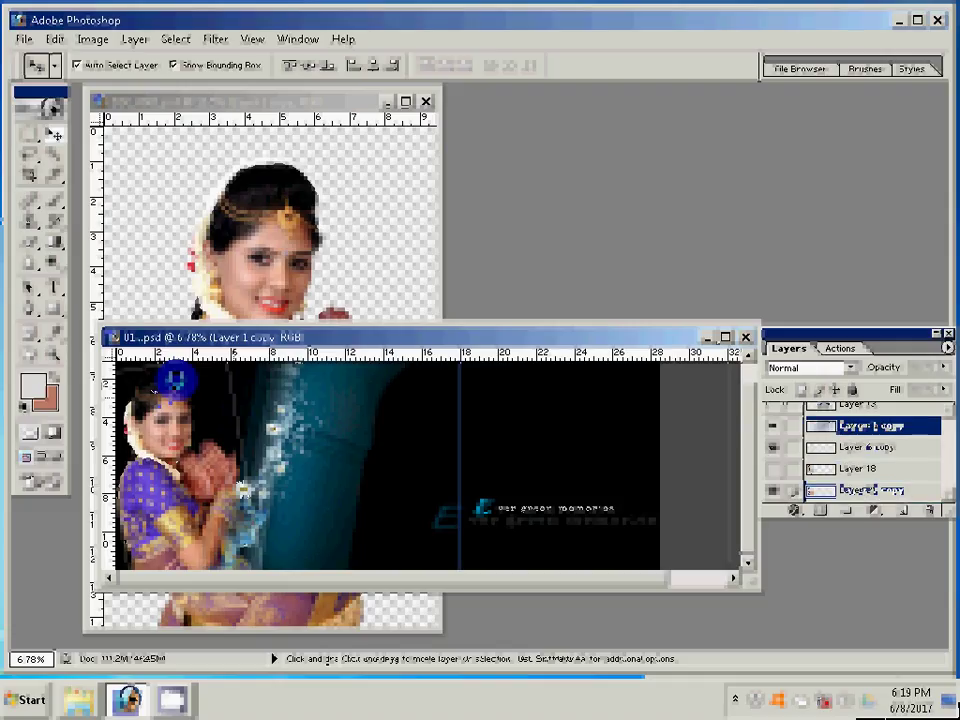
key(ctrl+])
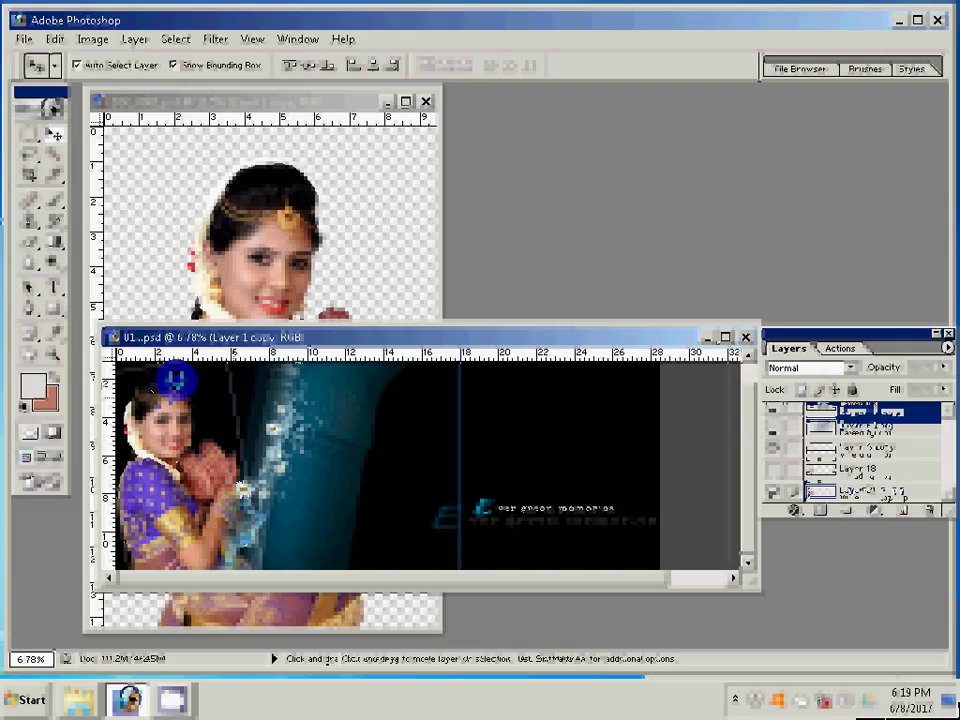
click(330, 453)
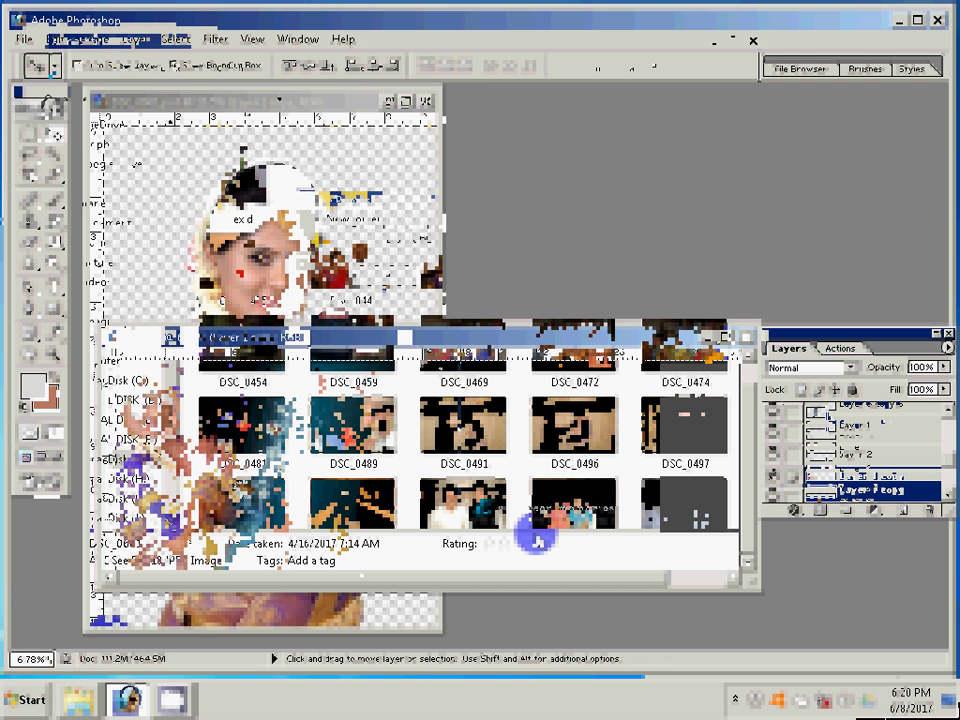
- Scroll through the Almost finalised thumbnails down to the DSC_08xx wedding photos
scroll(537, 541, down, 3)
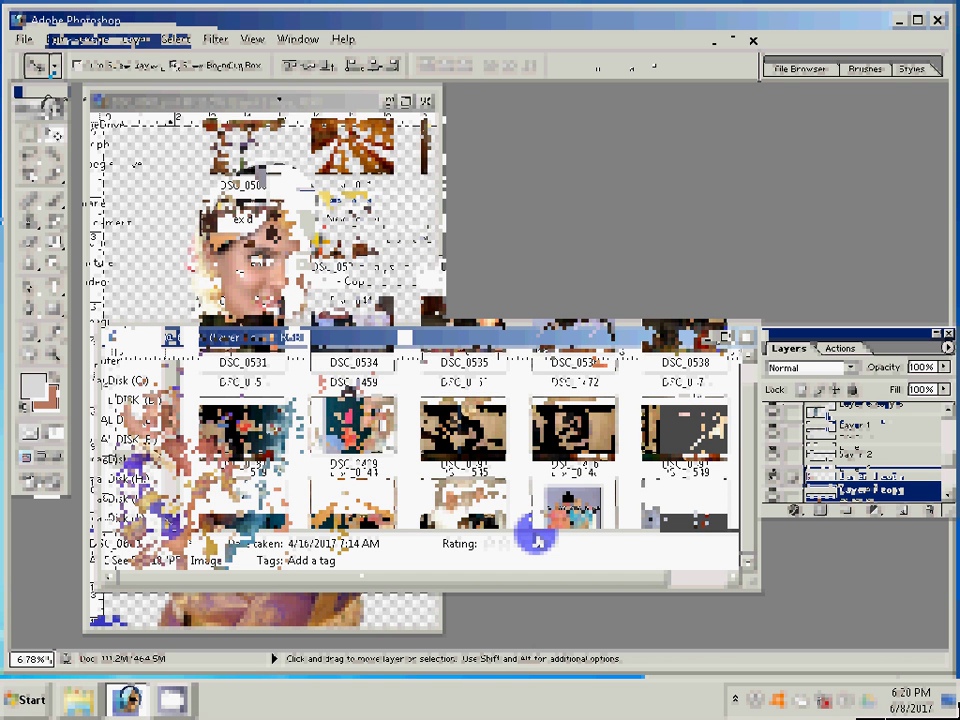
scroll(537, 541, down, 5)
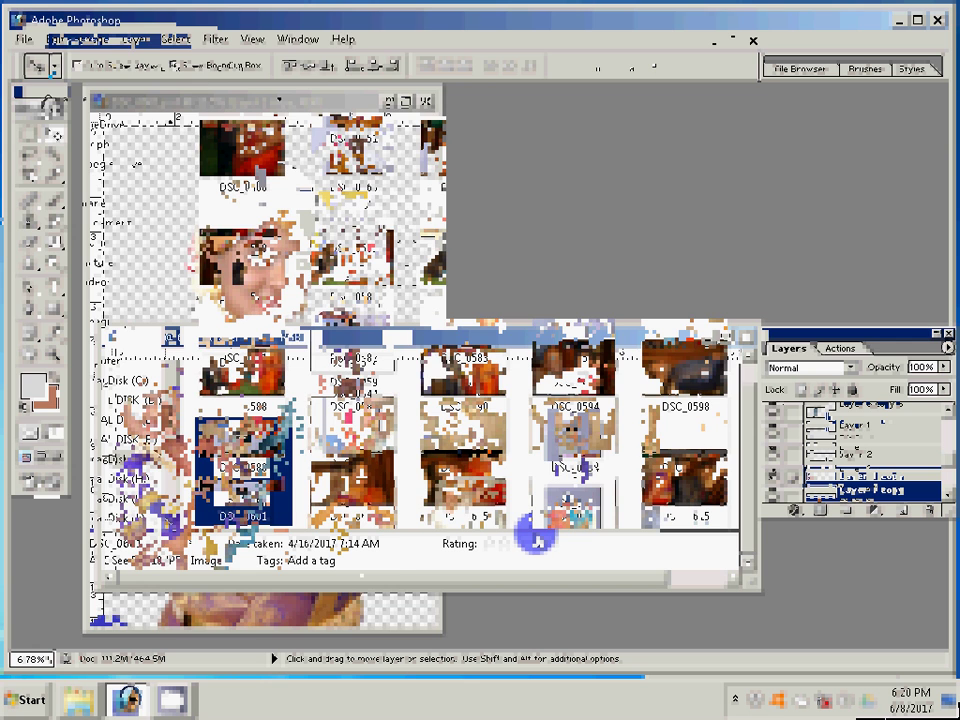
scroll(761, 225, up, 3)
scroll(761, 225, up, 3)
scroll(761, 225, up, 3)
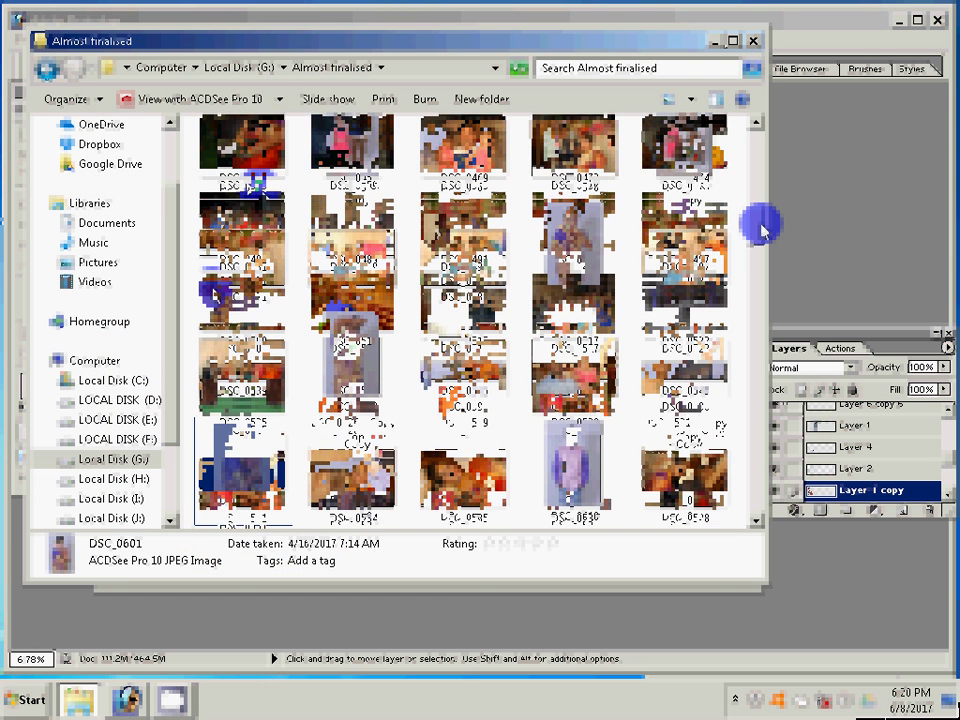
scroll(761, 225, up, 3)
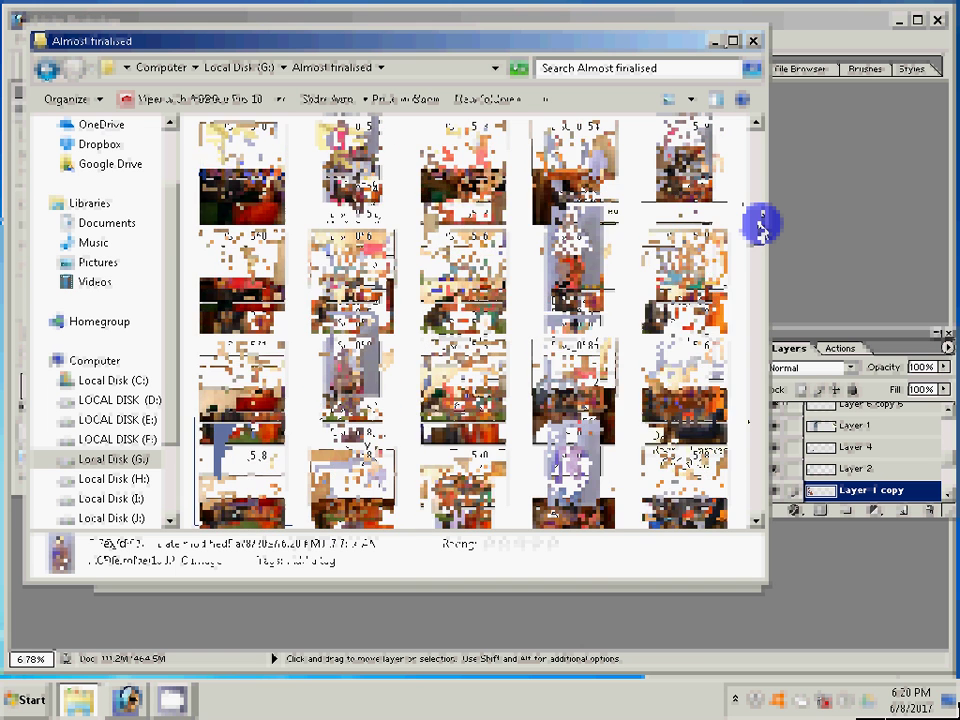
scroll(760, 226, down, 3)
scroll(760, 226, down, 3)
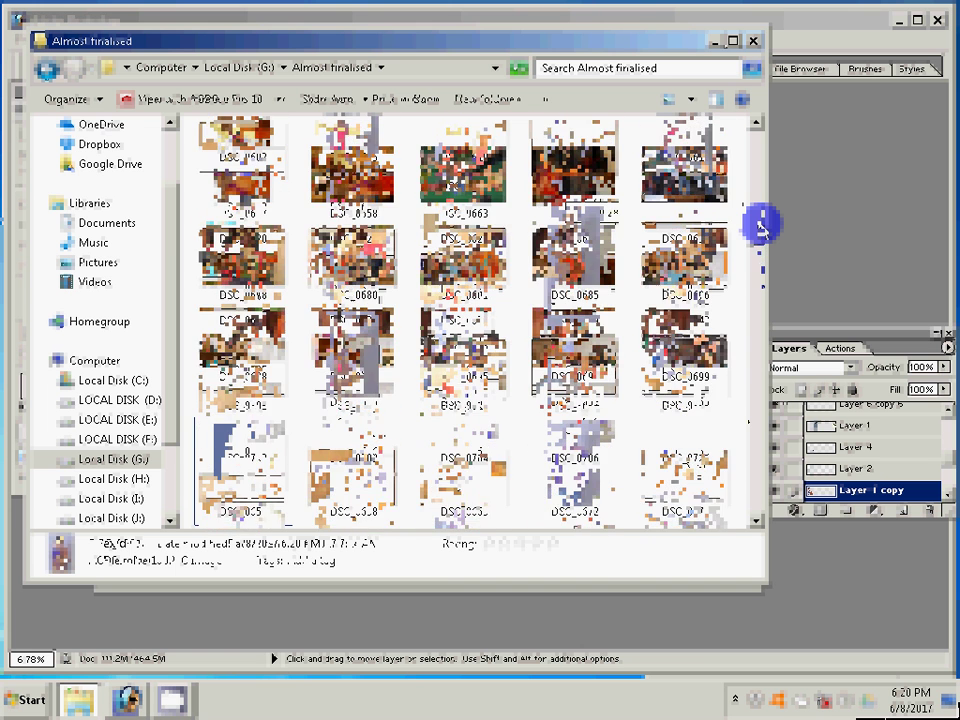
scroll(760, 226, down, 3)
scroll(760, 226, down, 3)
scroll(760, 226, down, 3)
scroll(760, 226, down, 3)
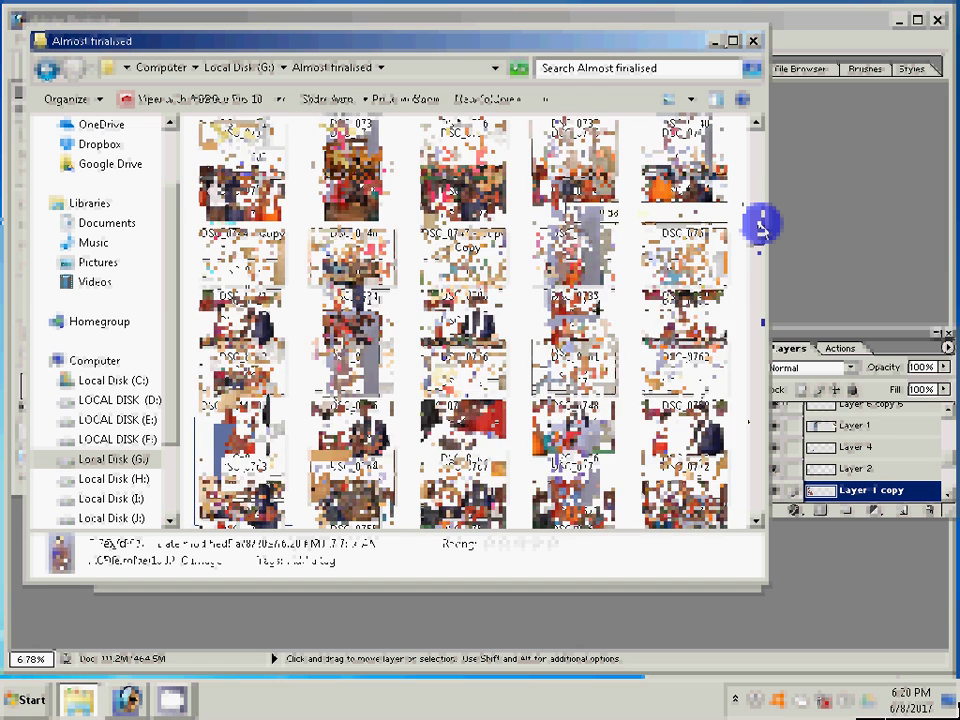
scroll(760, 226, down, 3)
scroll(760, 226, down, 3)
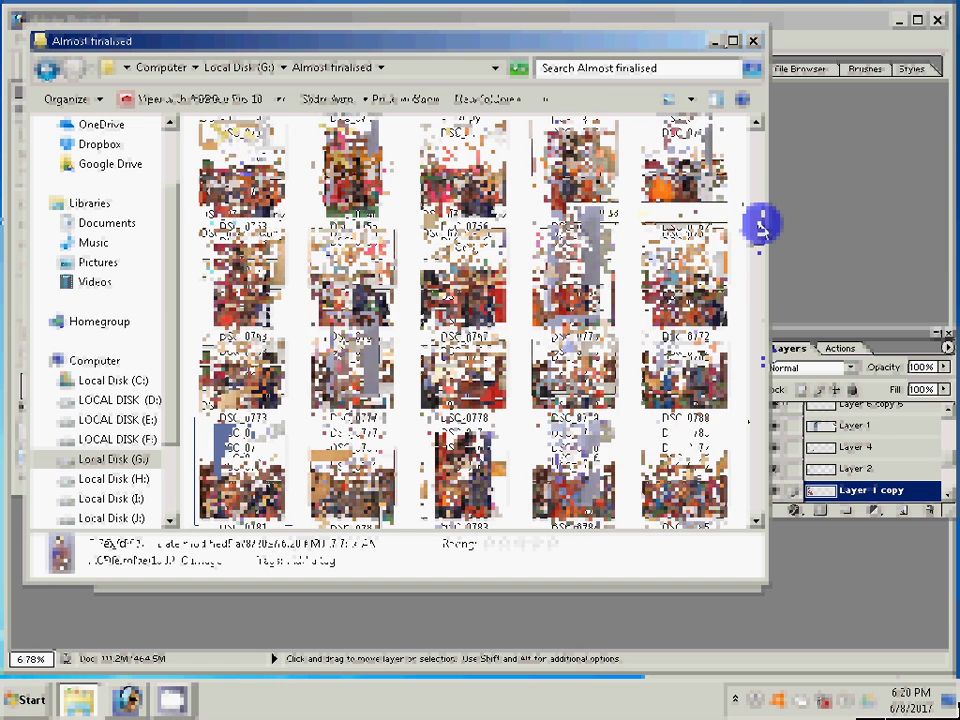
scroll(760, 226, down, 3)
scroll(760, 226, down, 2)
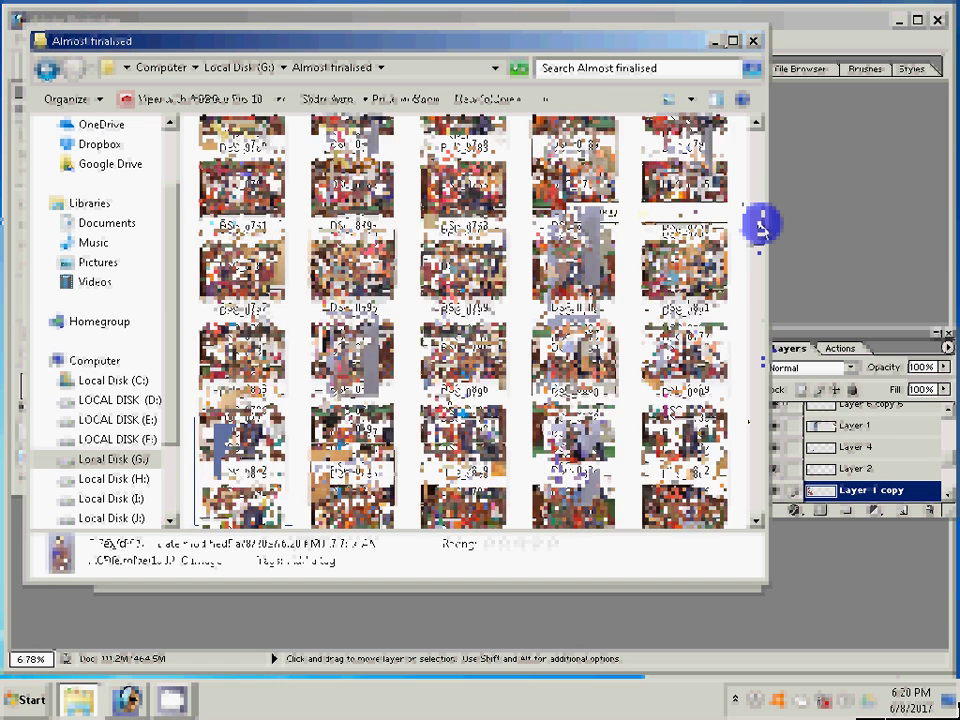
scroll(763, 221, down, 2)
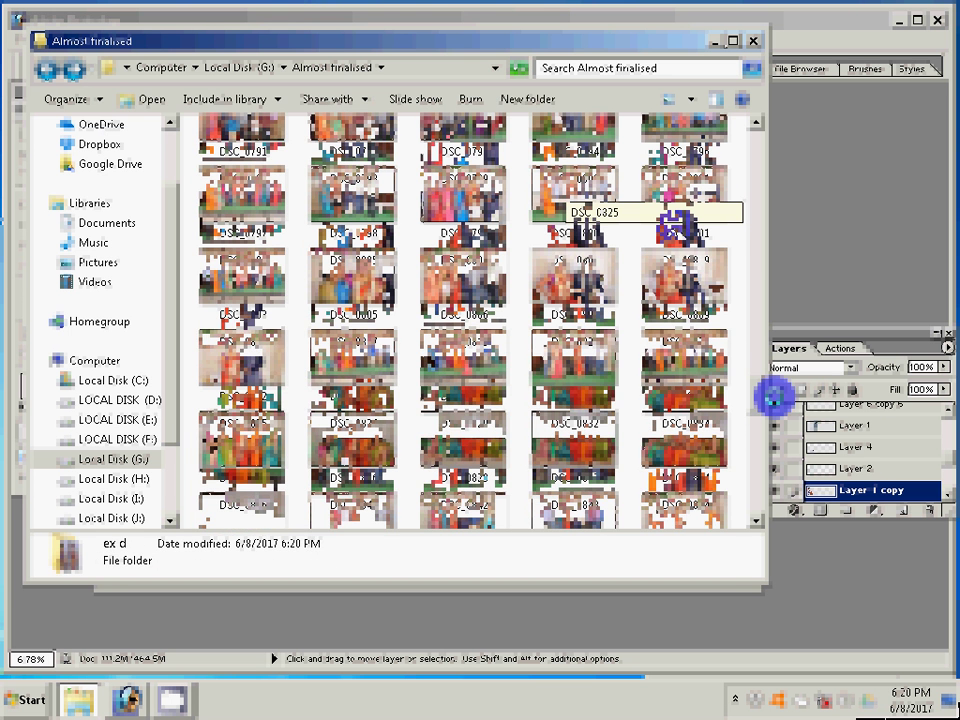
- Open the couple photo DSC_0812 and launch the Imagenomic Portraiture filter on it
click(243, 305)
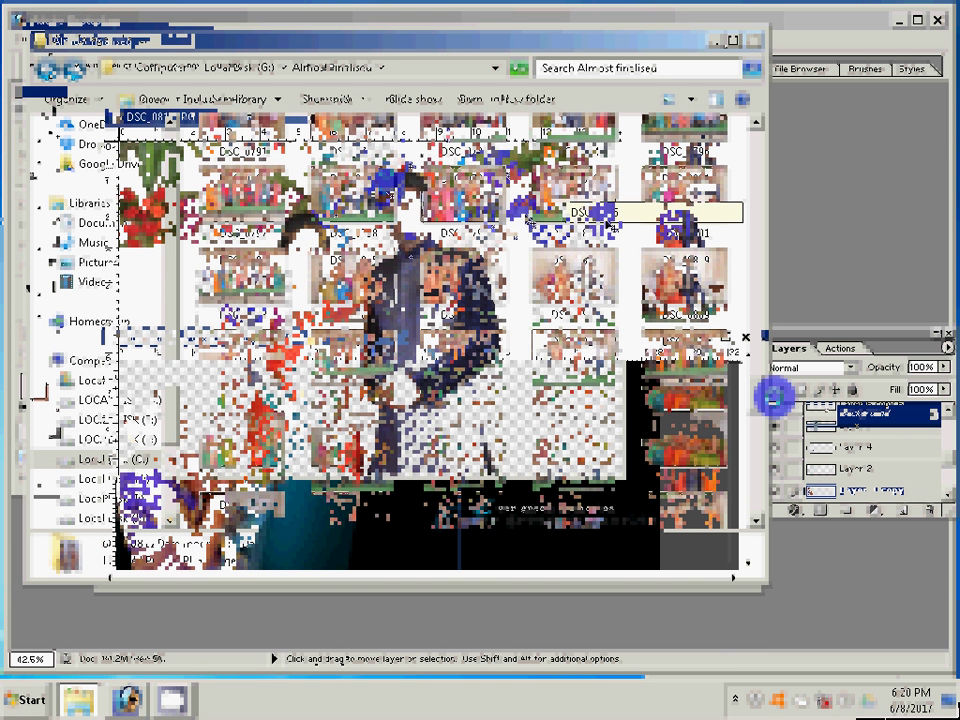
right_click(205, 402)
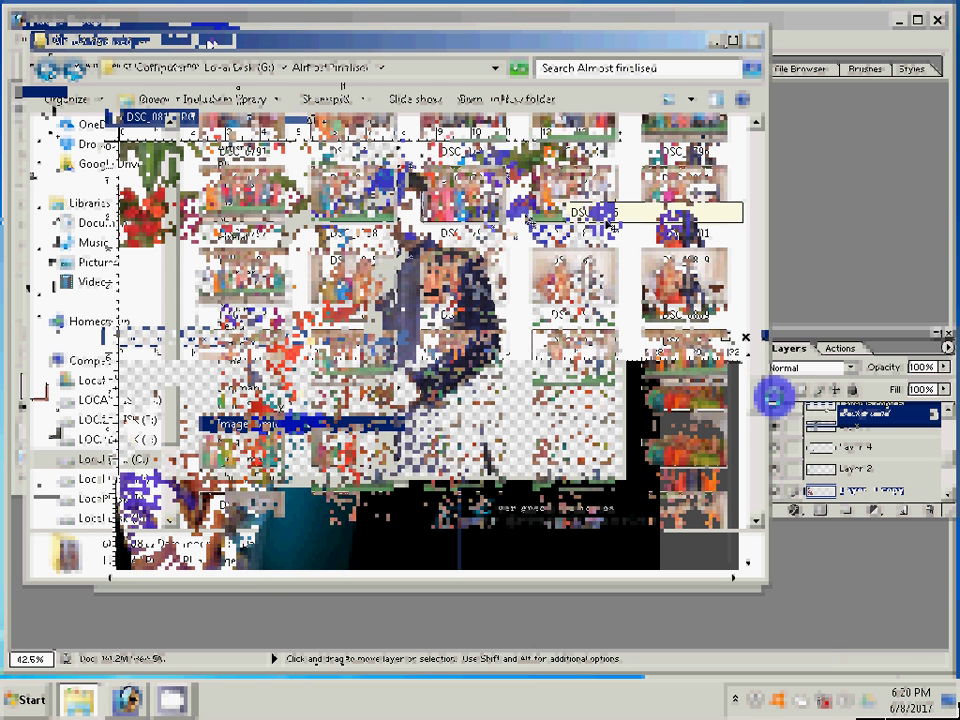
click(240, 424)
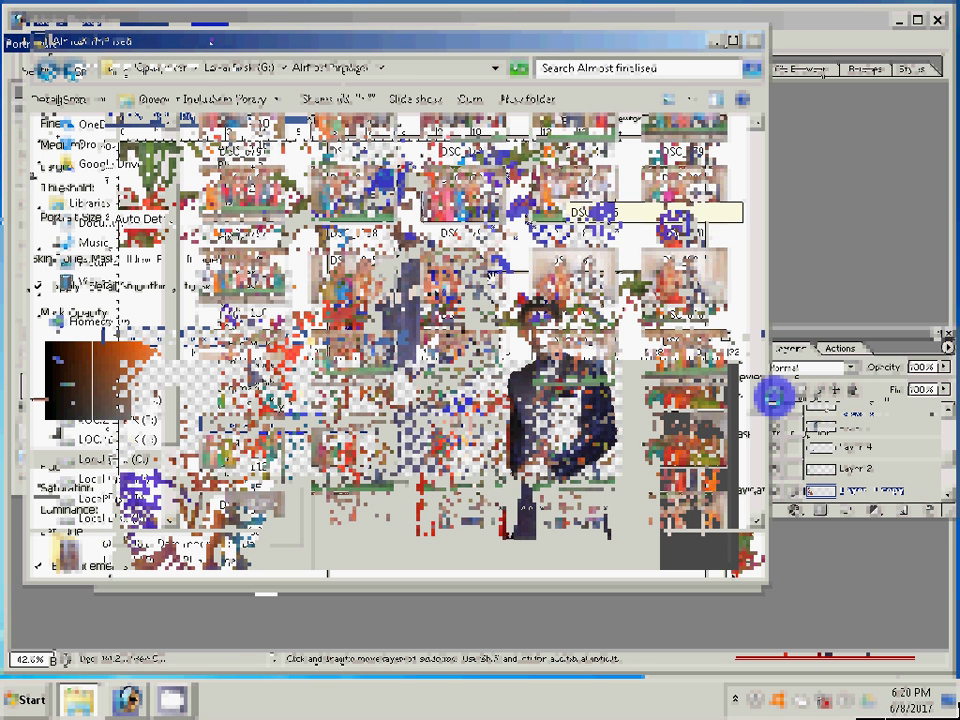
- Apply the Portraiture 'Smoothing: High' preset to DSC_0812
click(140, 71)
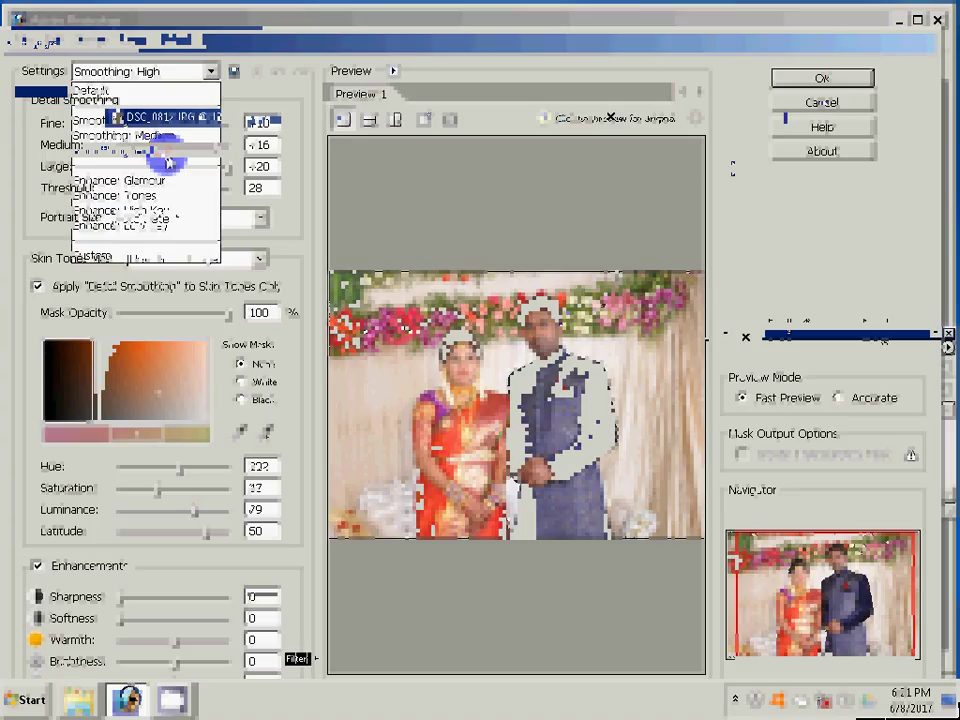
click(732, 165)
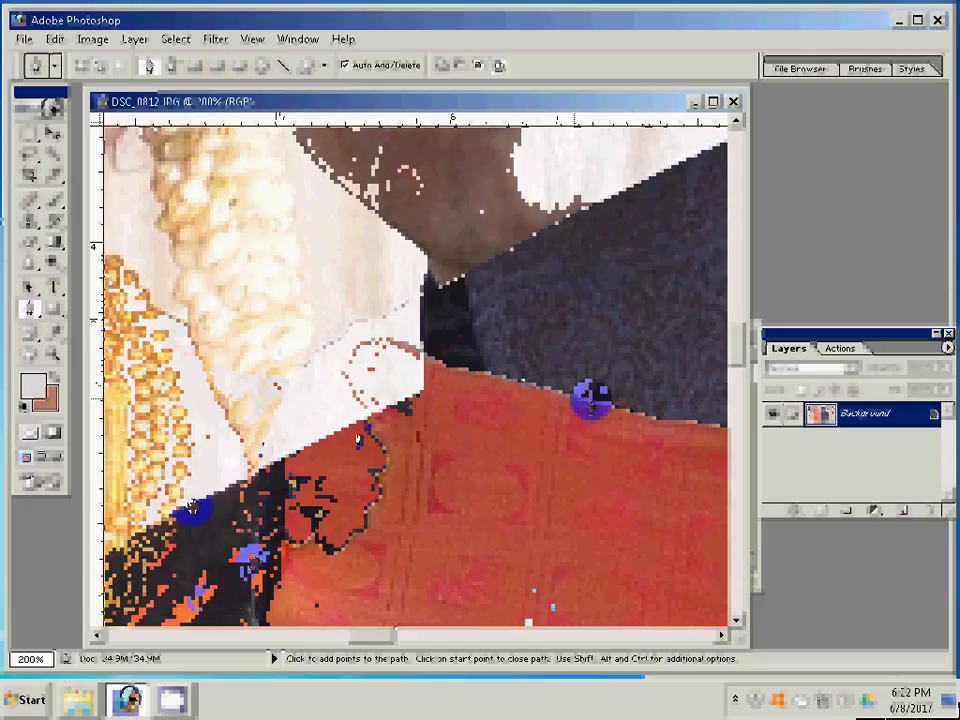
- Start the pen outline on the couple's edge and along the groom's shoulder
click(437, 404)
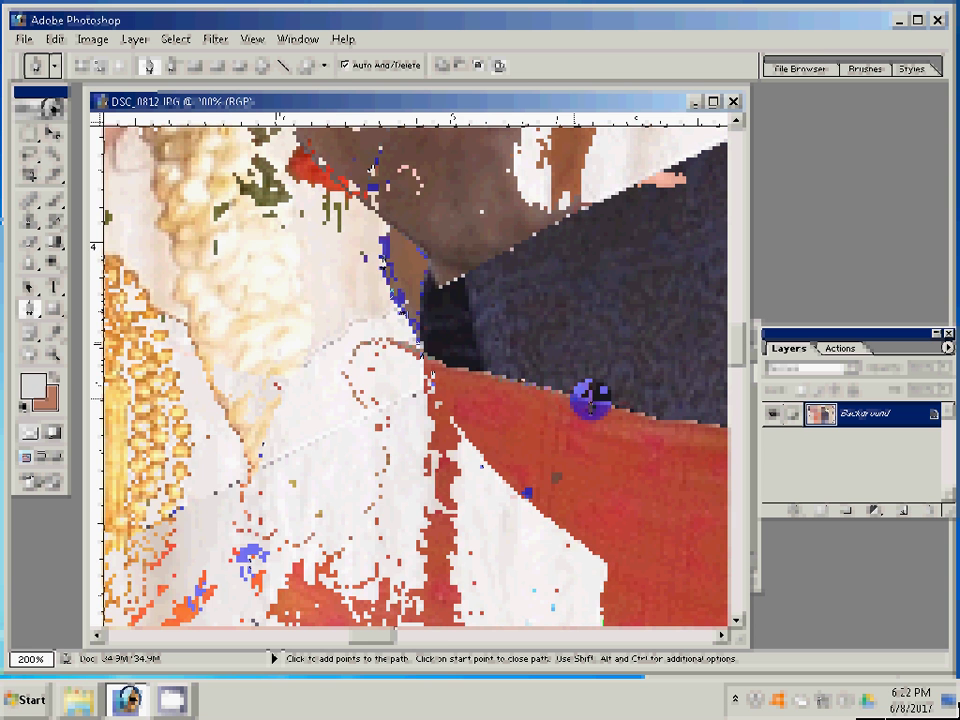
drag(589, 400, 390, 495)
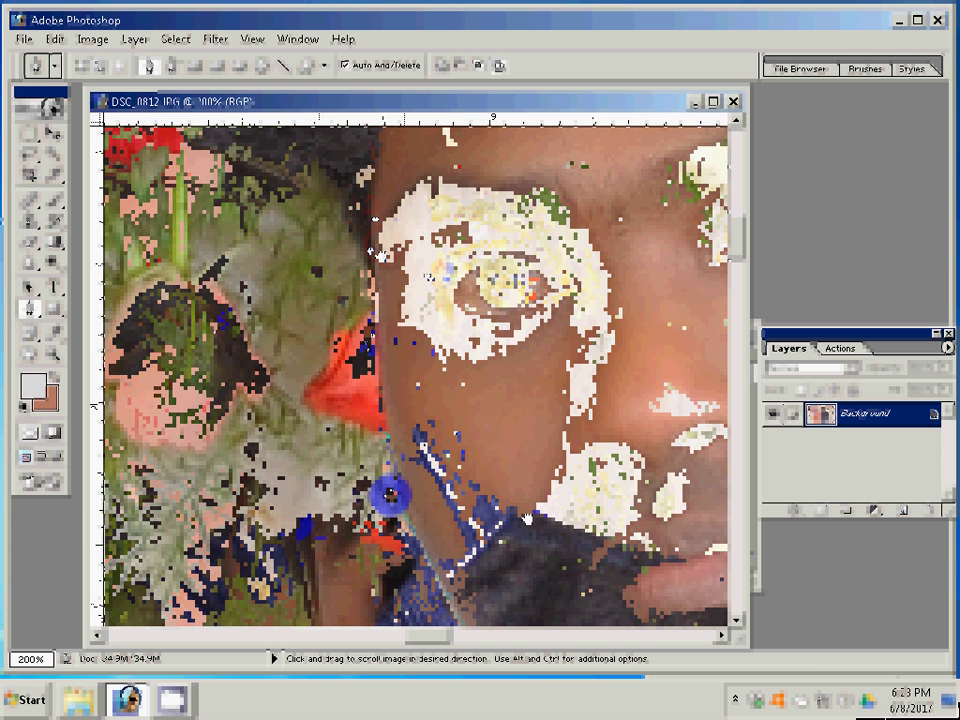
drag(391, 493, 293, 230)
click(512, 277)
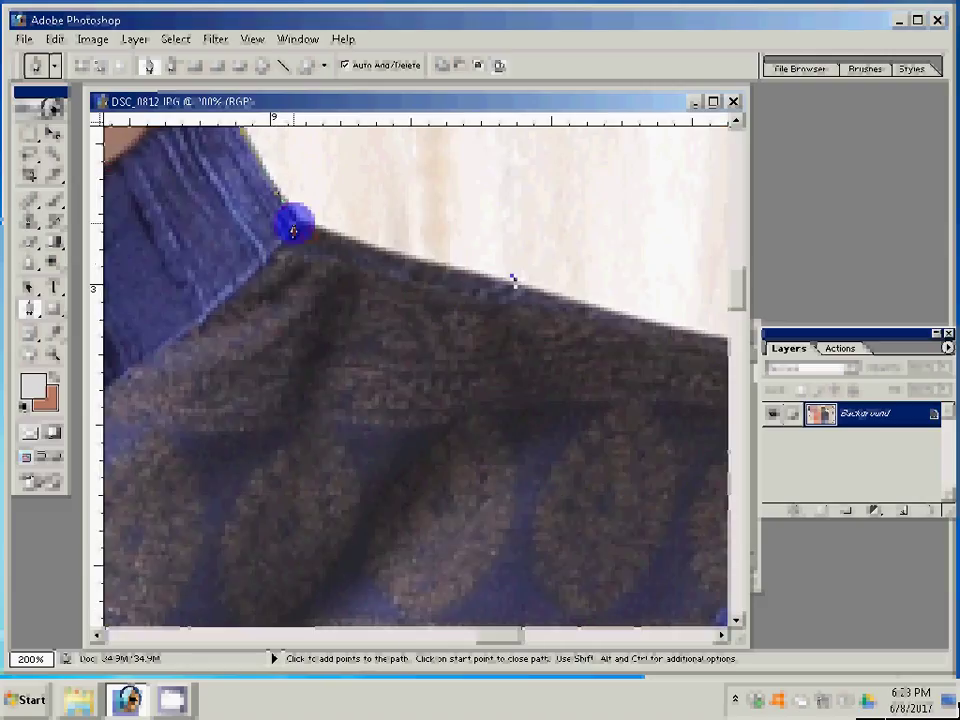
click(560, 291)
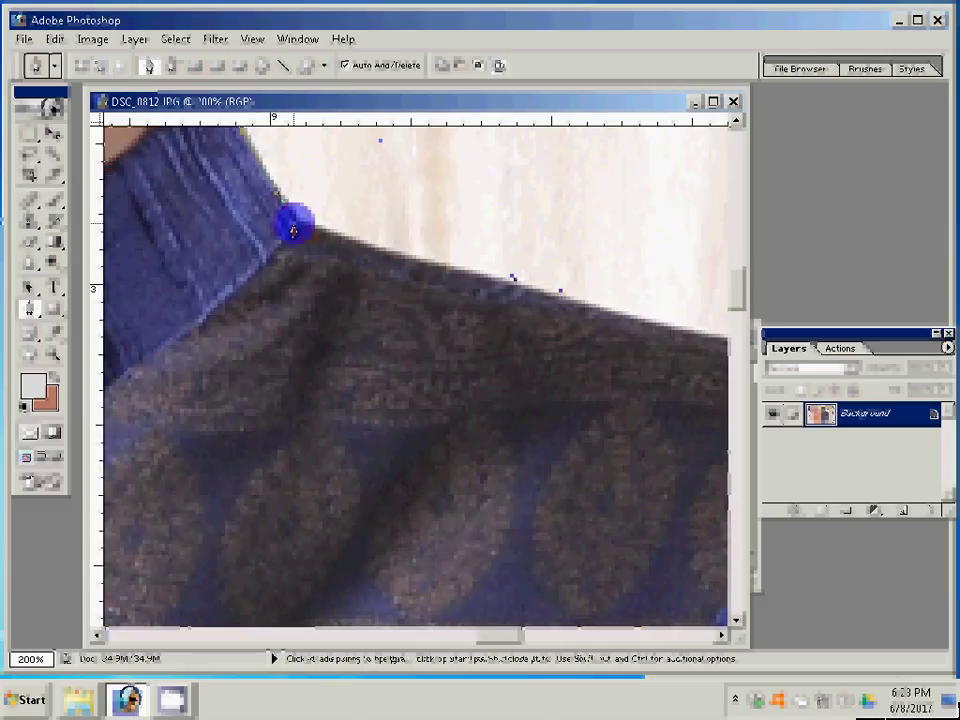
key(ctrl+z)
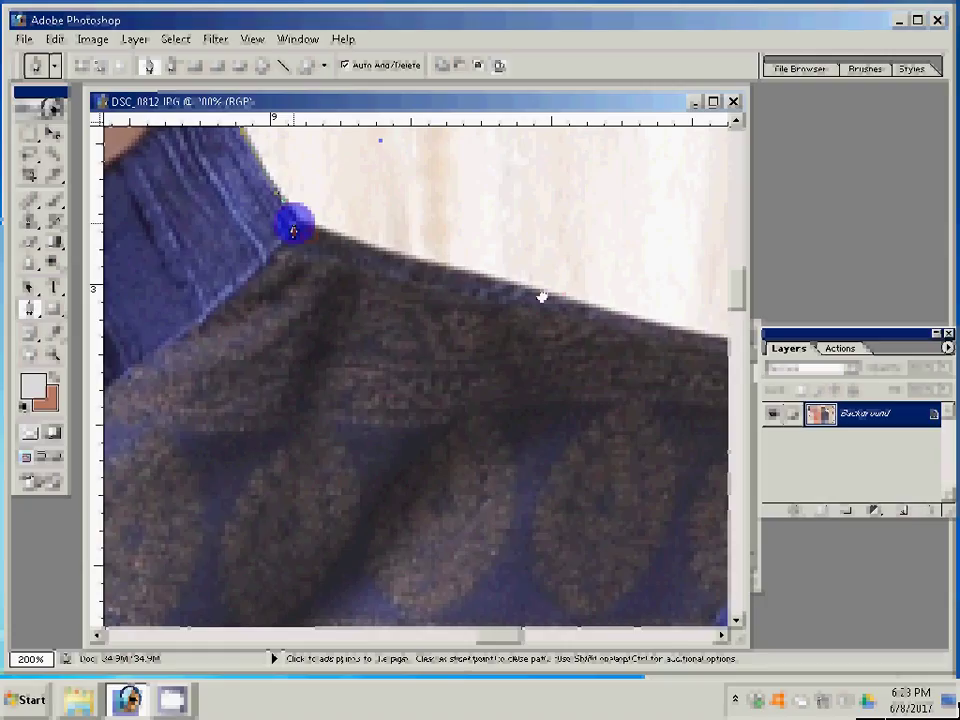
- Continue the pen outline down the groom's arm and the bride's red sari edge
drag(540, 296, 605, 355)
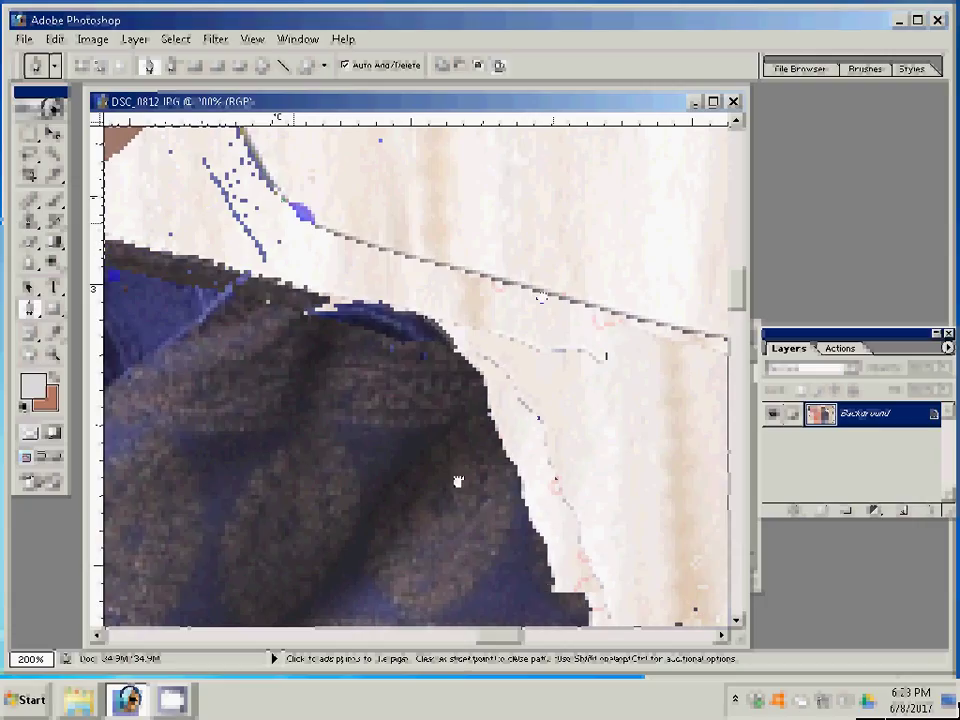
drag(422, 355, 323, 462)
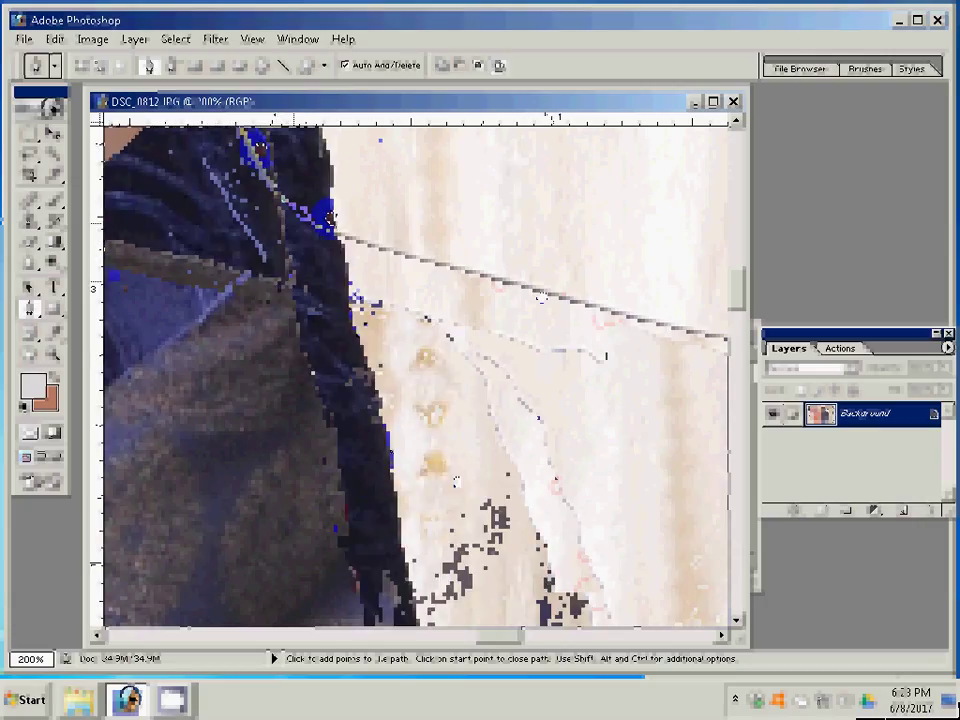
key(ctrl+minus)
key(ctrl+minus)
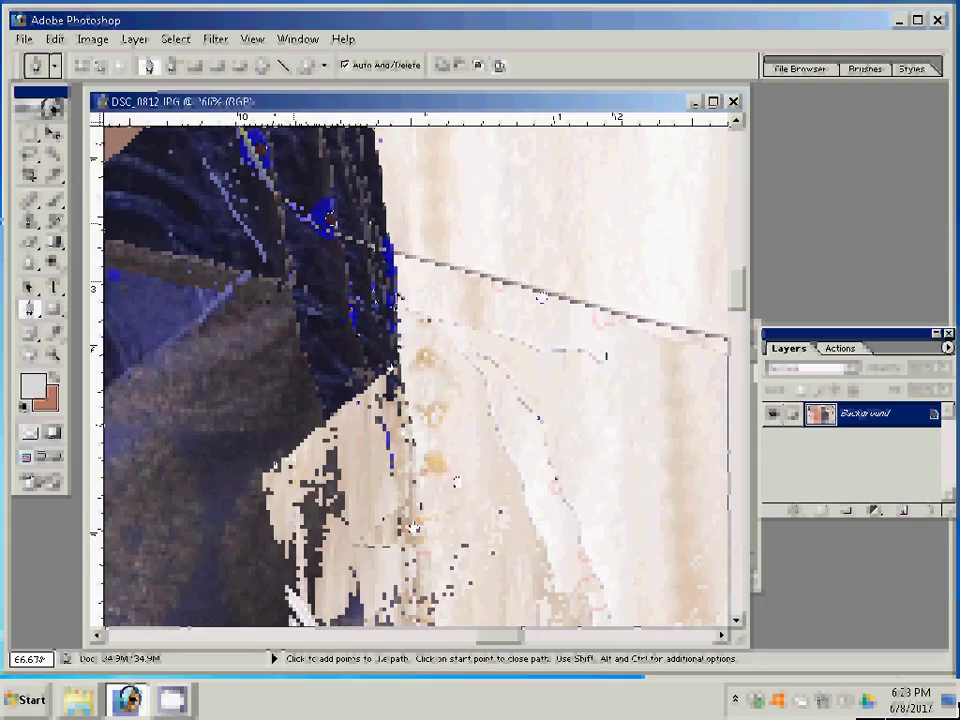
click(259, 503)
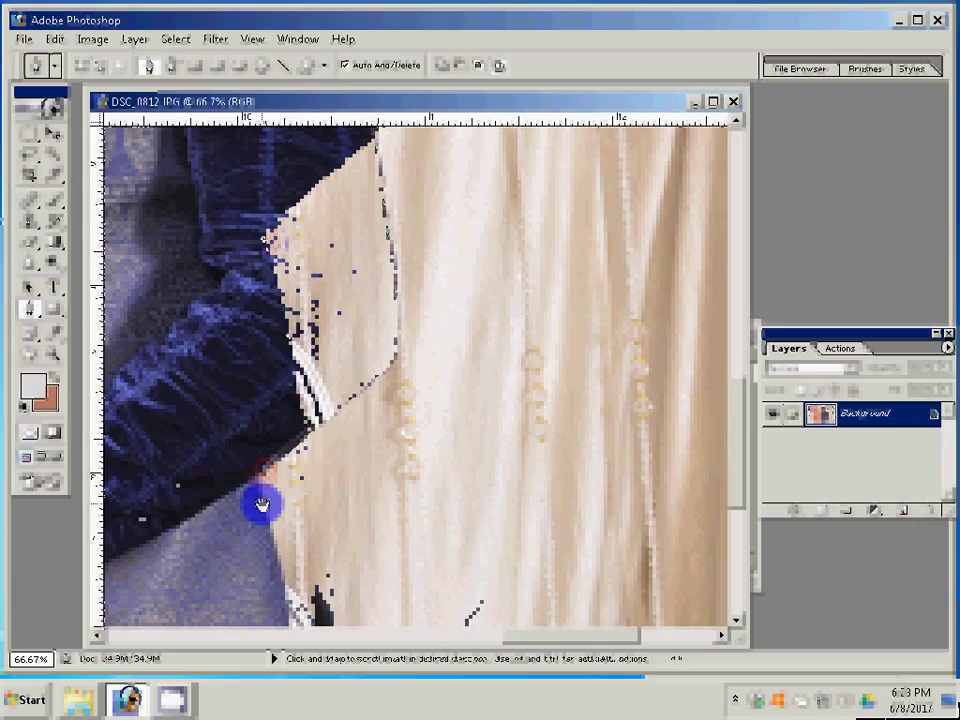
click(297, 455)
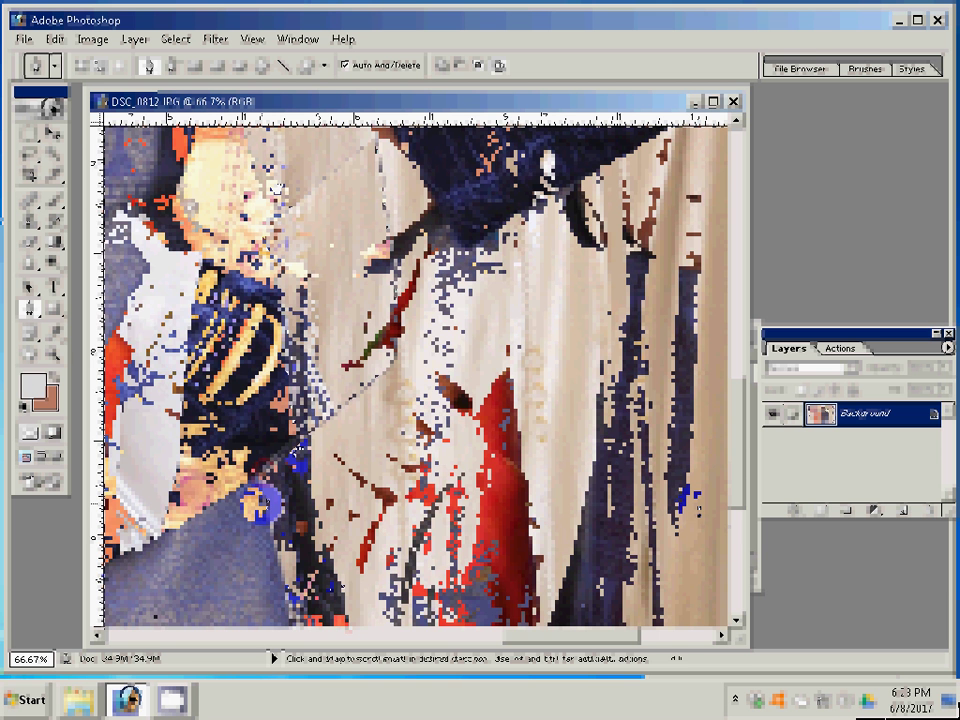
drag(262, 505, 697, 510)
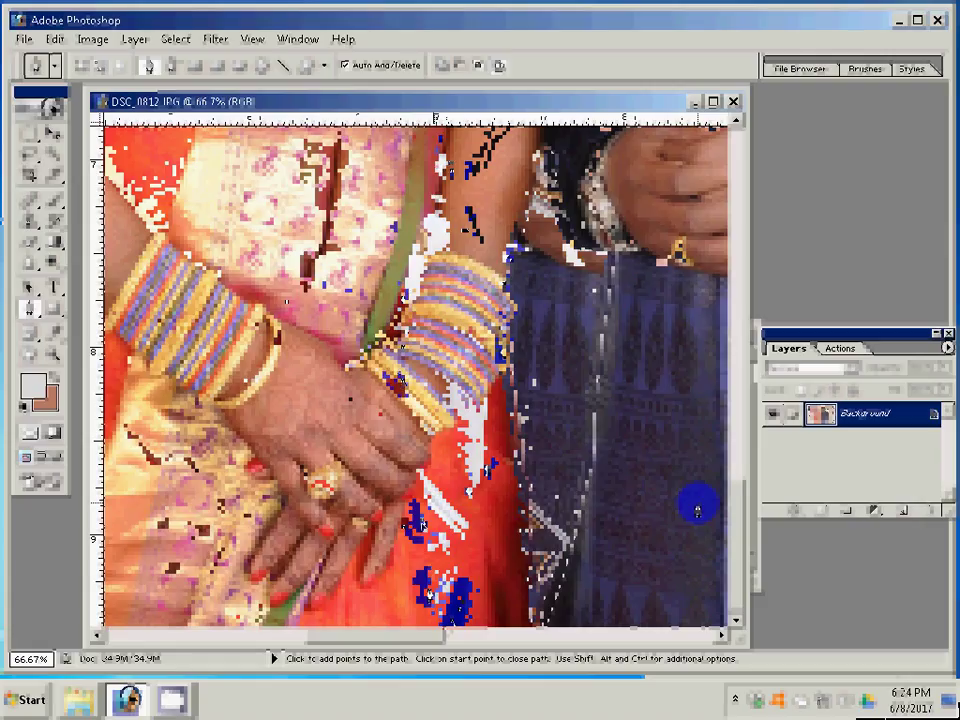
- Extend the outline across the couple's hands, then zoom to the bride's necklace
drag(697, 510, 632, 541)
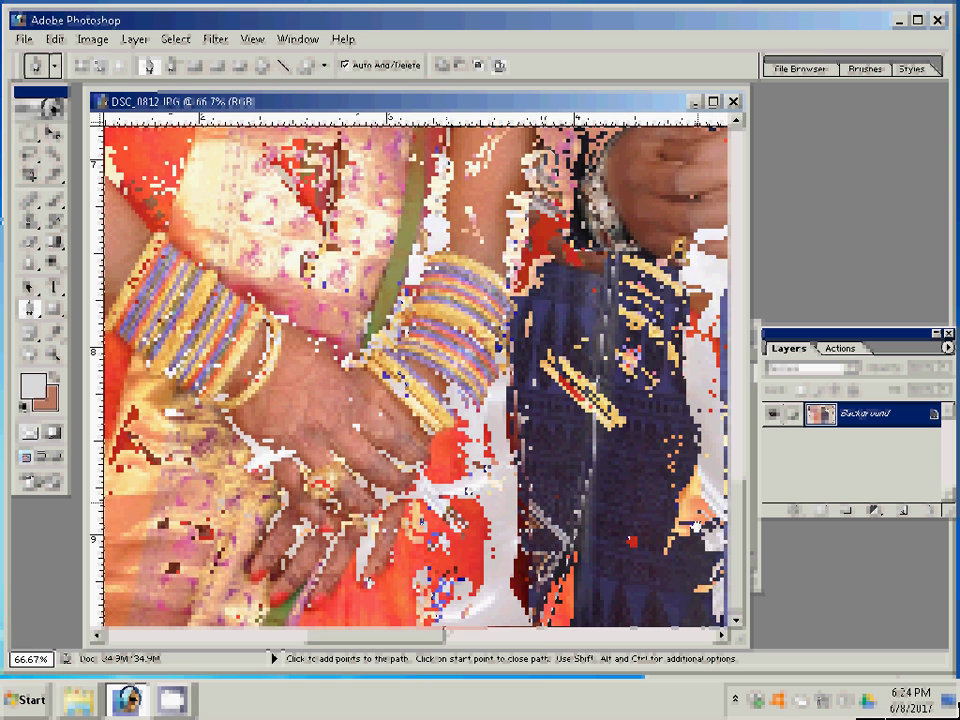
drag(104, 608, 530, 608)
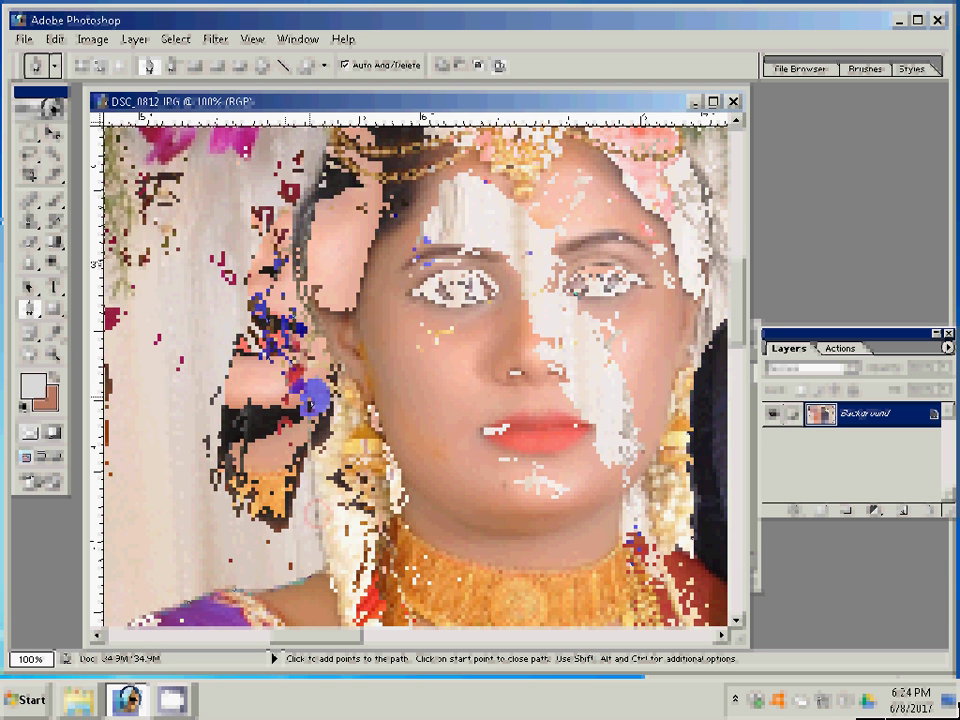
key(ctrl+plus)
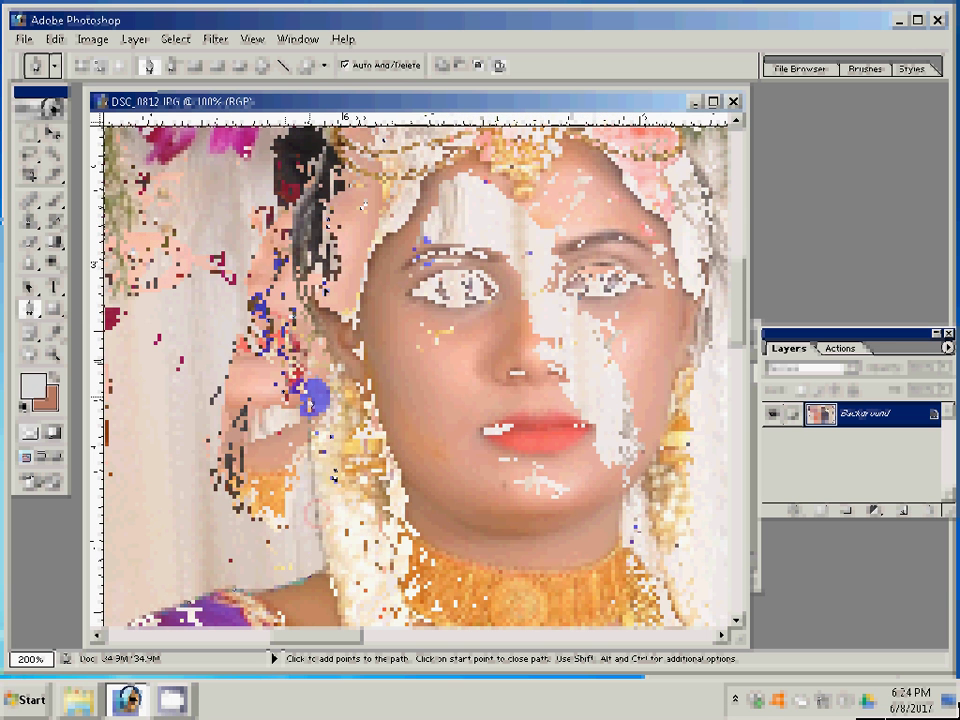
drag(313, 396, 313, 242)
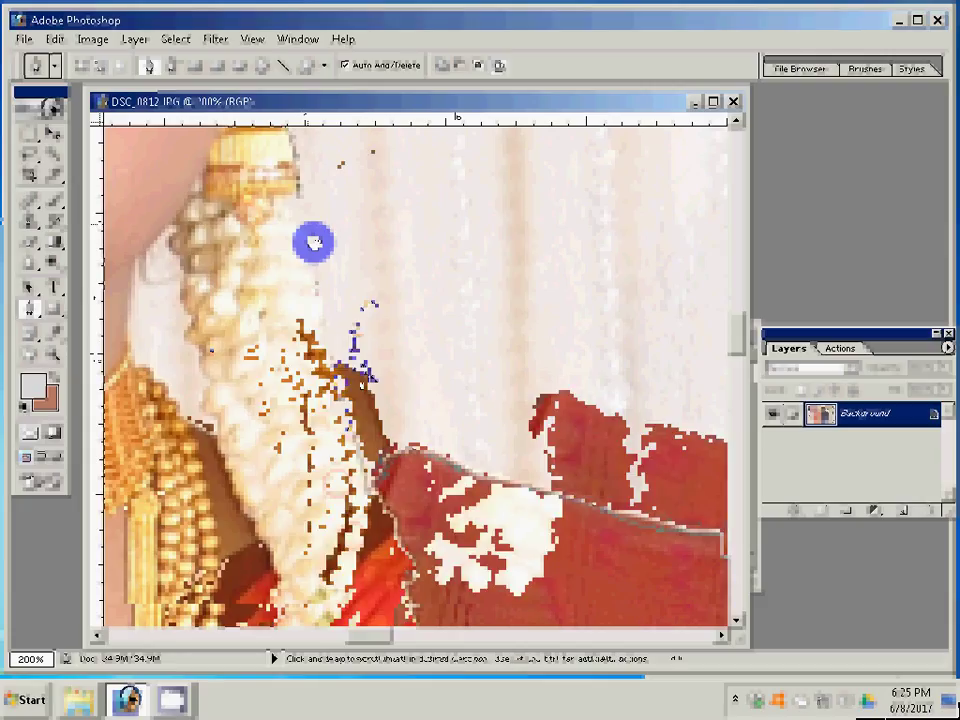
- Trace curved outline points up the bride's hair edge to the gold hair ornament
drag(330, 368, 276, 266)
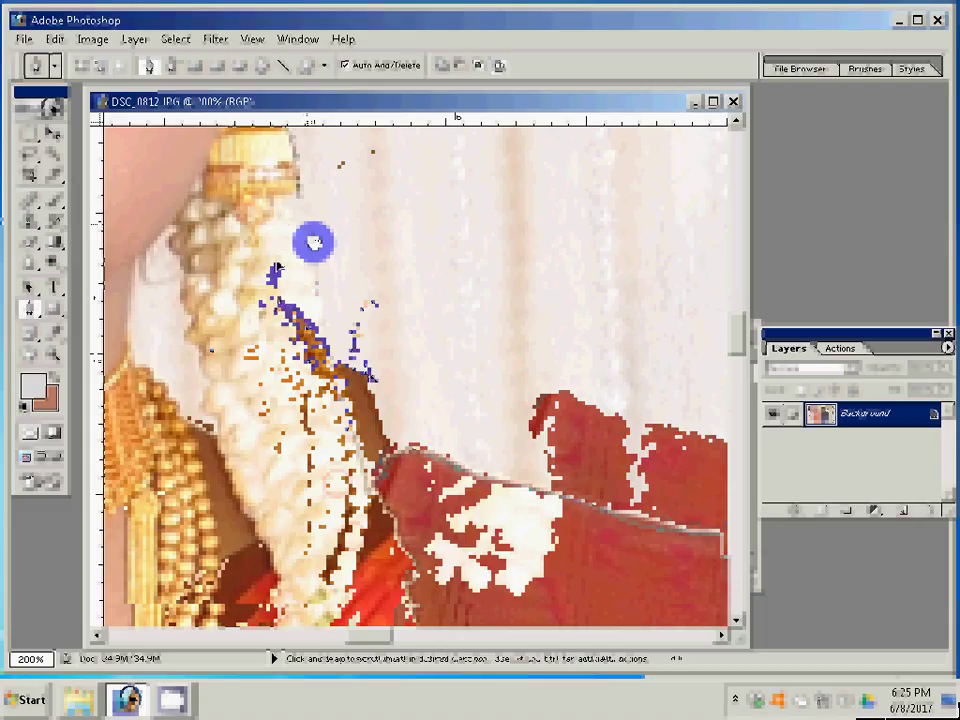
drag(286, 200, 280, 214)
mouse_move(328, 155)
mouse_down()
mouse_move(320, 170)
mouse_move(338, 165)
mouse_move(347, 297)
mouse_up()
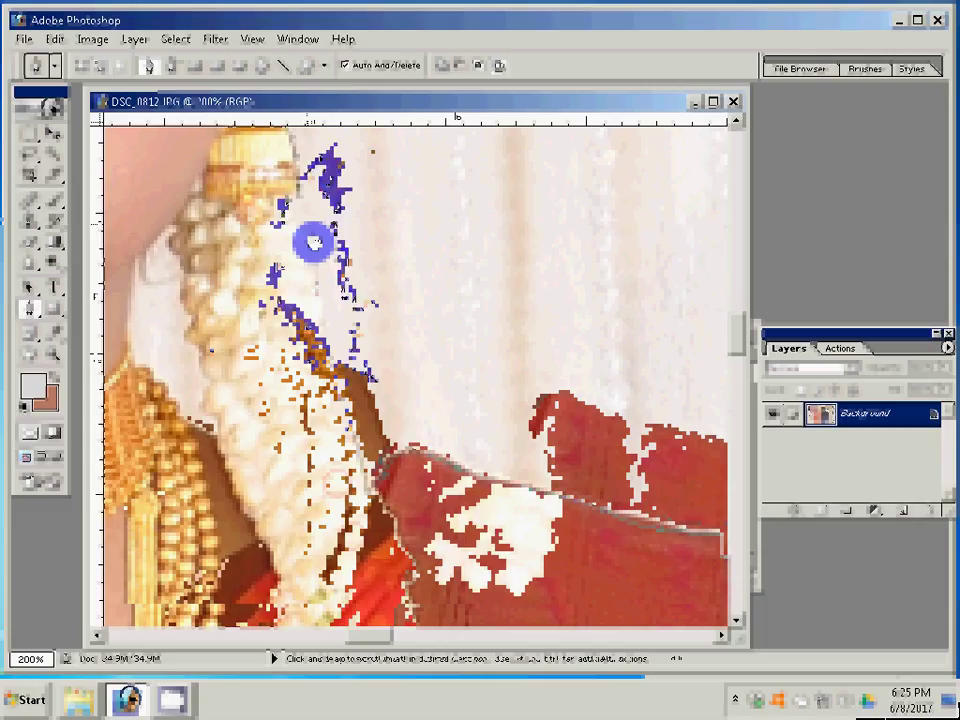
drag(290, 202, 296, 218)
drag(352, 300, 358, 330)
- Turn the traced couple path into a selection
right_click(314, 242)
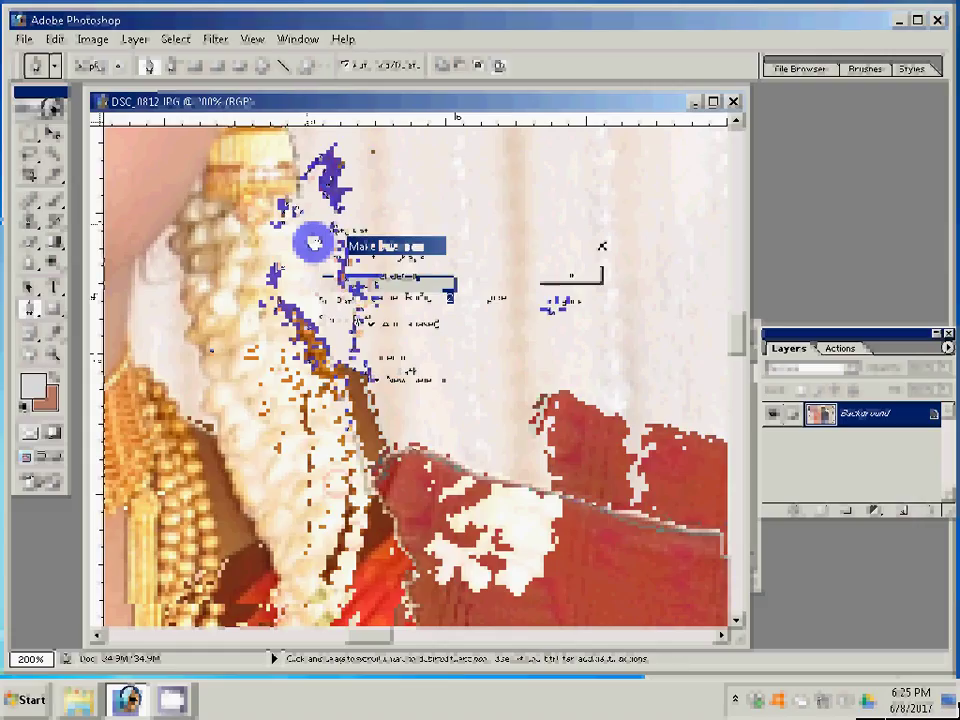
key(Escape)
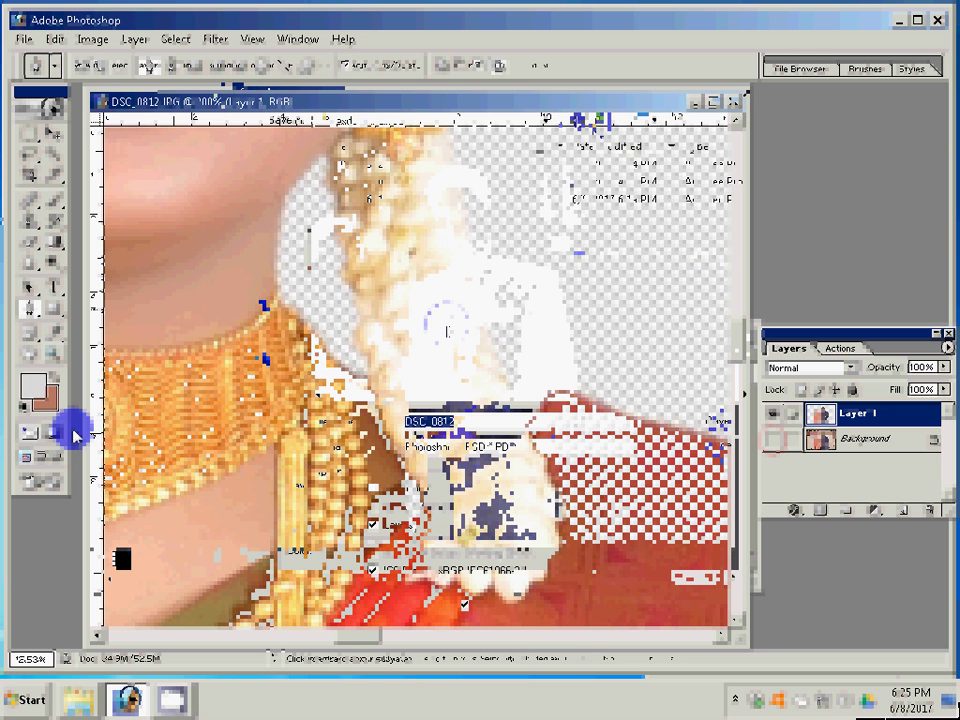
- Confirm the PSD save, leaving DSC_0812's photo in the album spread as Layer 22
key(Return)
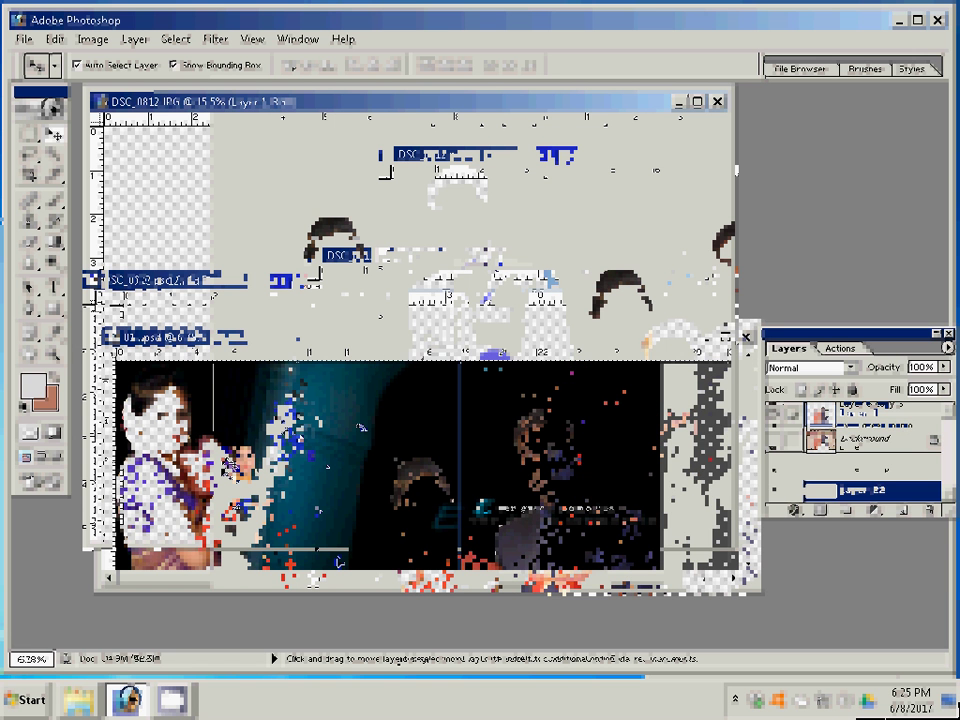
- Scale Layer 22's photo of the man up to about 160% with Free Transform
key(ctrl+t)
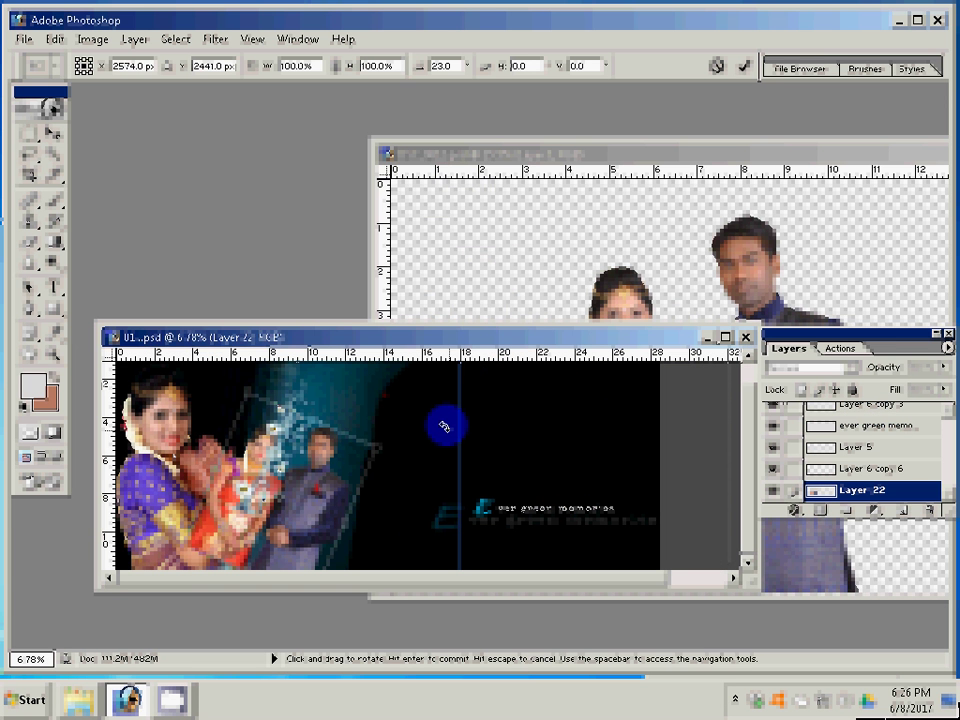
mouse_move(444, 427)
mouse_down()
mouse_move(420, 391)
mouse_move(444, 427)
mouse_up()
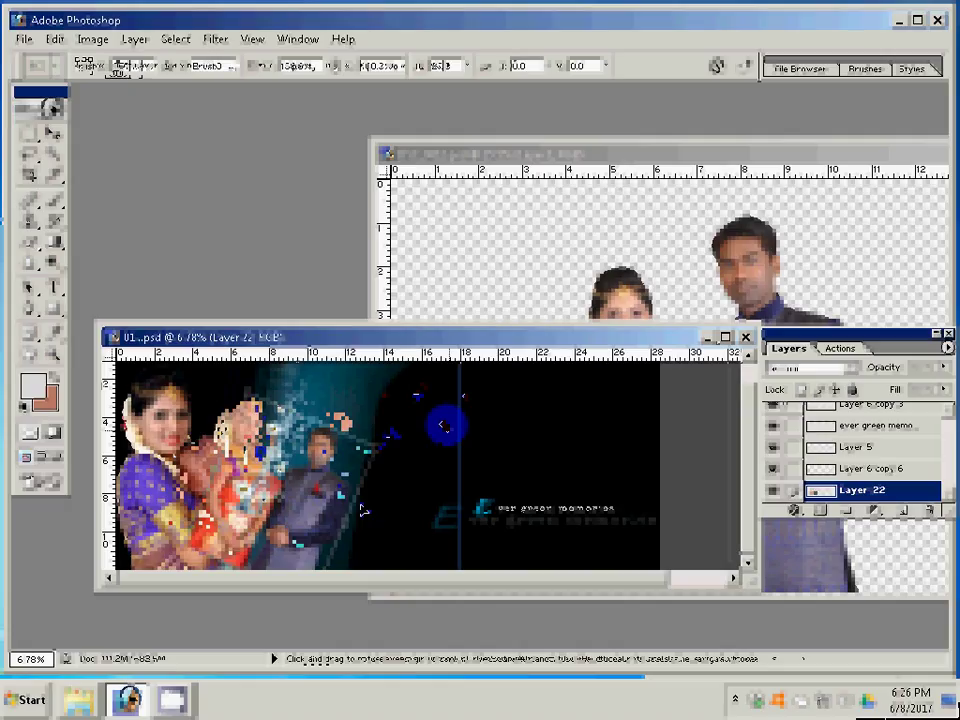
- Commit the enlargement and erase the woman's face beside the man
key(Return)
key(e)
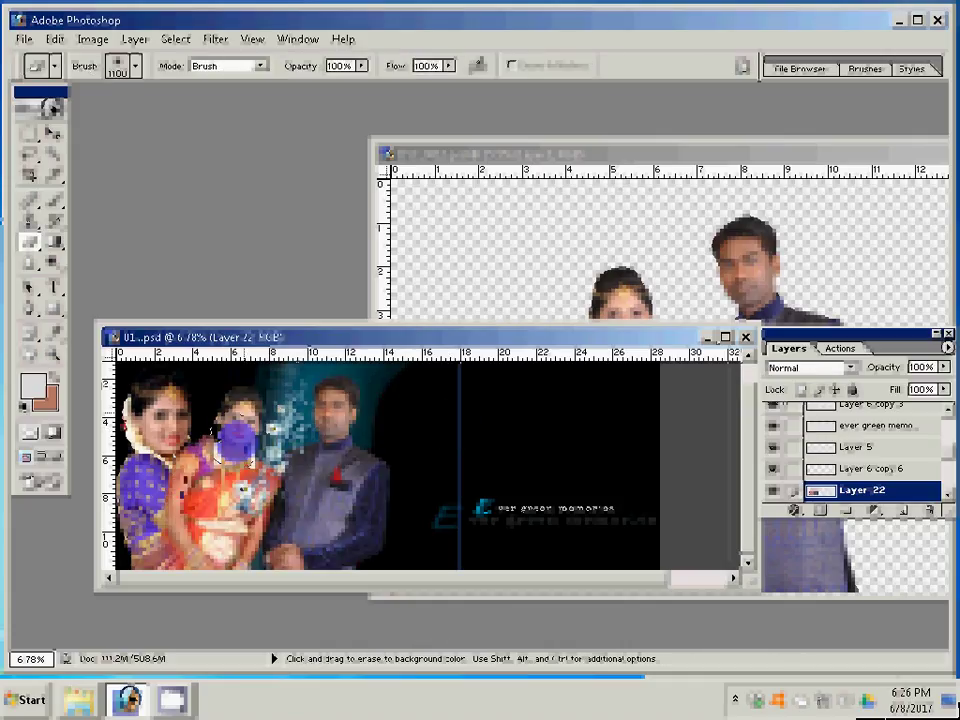
drag(238, 408, 248, 440)
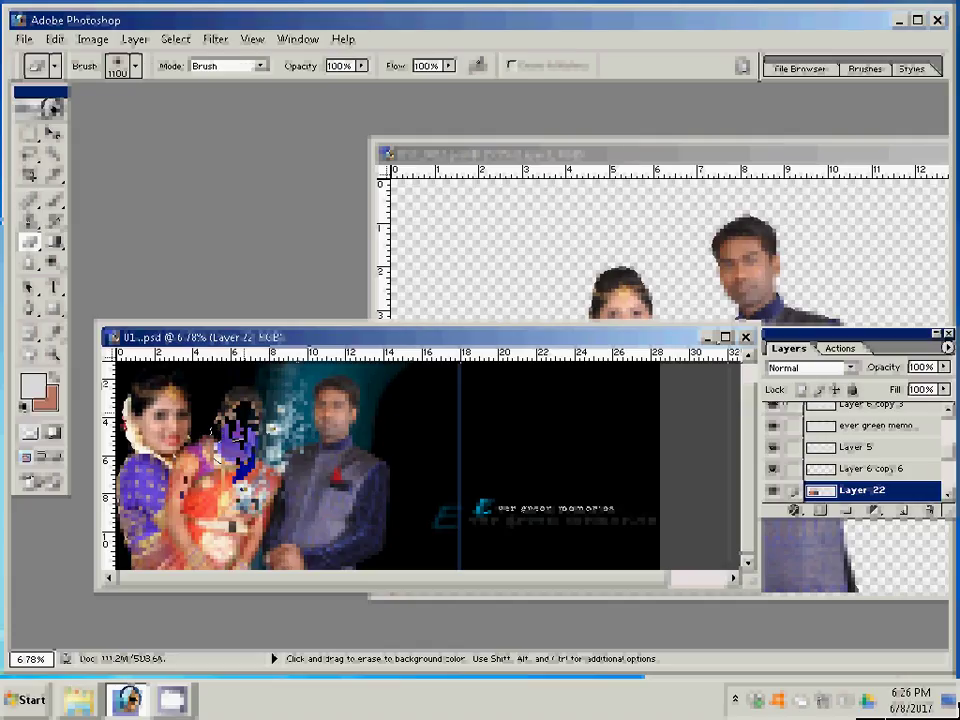
key(shift+e)
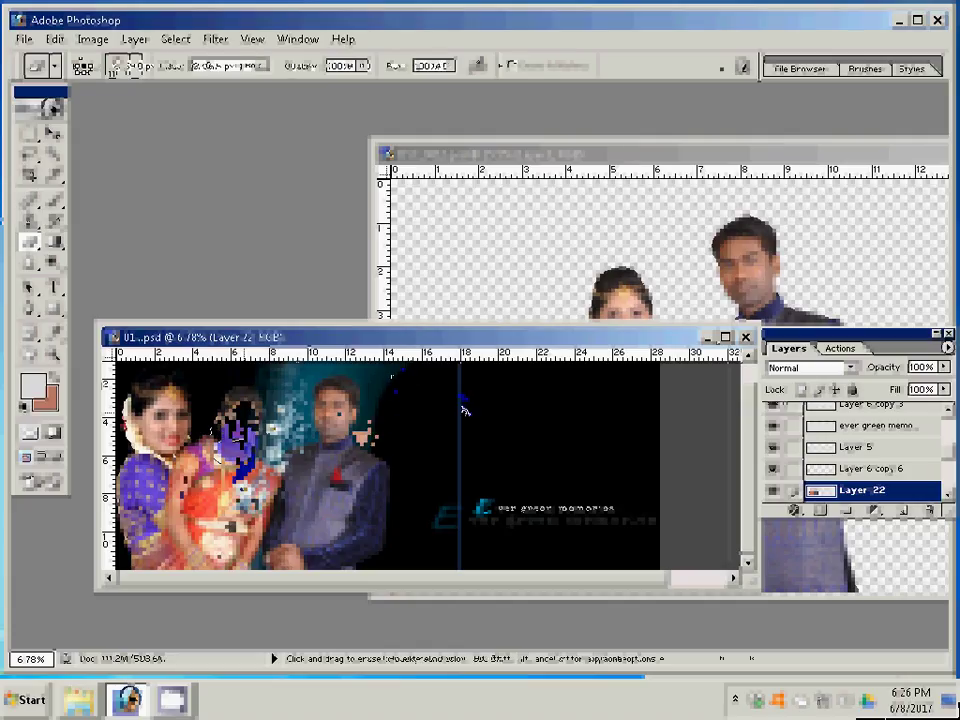
key(shift+e)
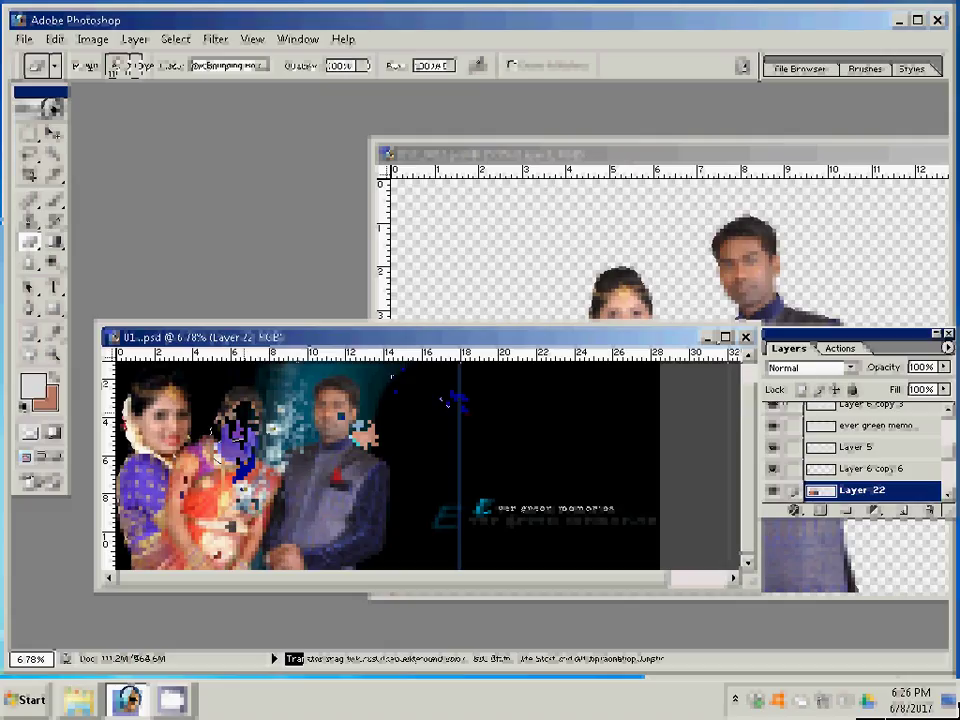
key(v)
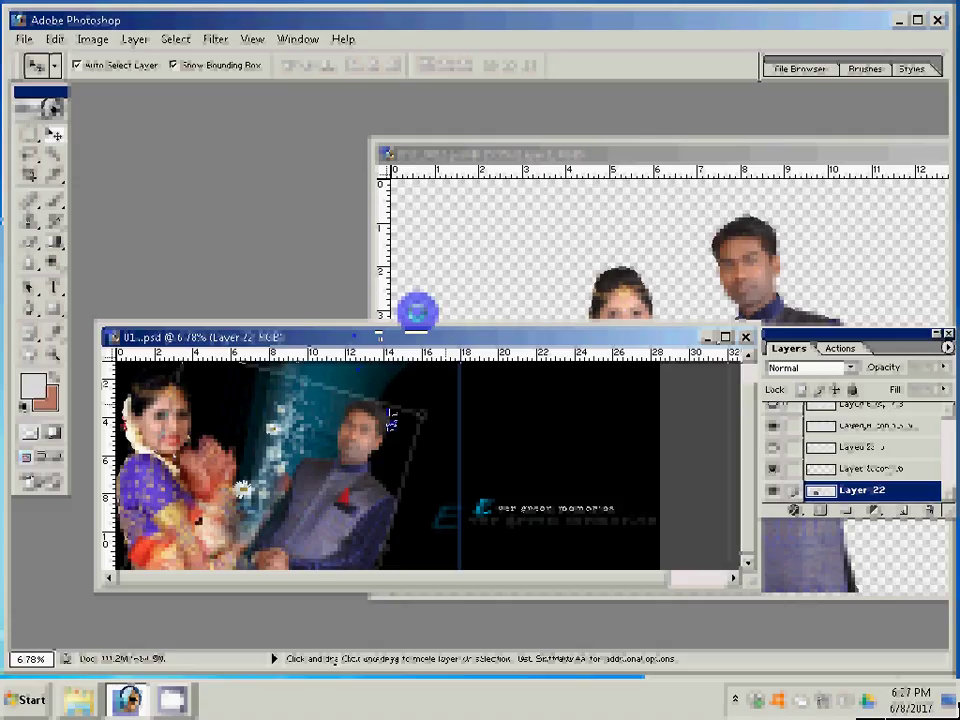
- Tilt the man's cut-out and move it beside the teal glow, right of the bride
drag(400, 408, 442, 402)
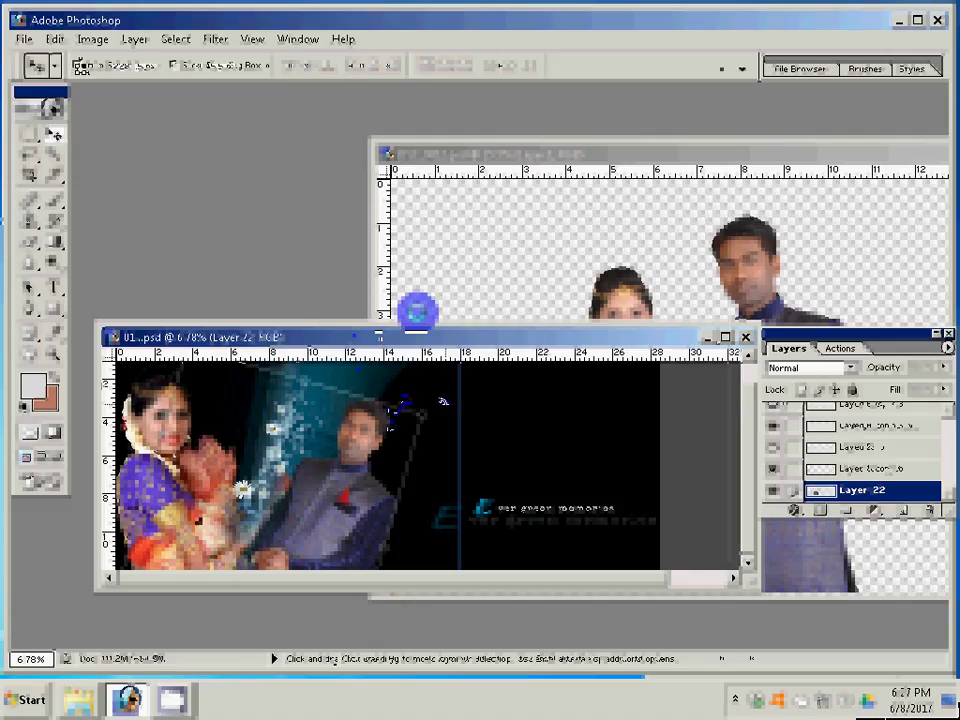
key(Return)
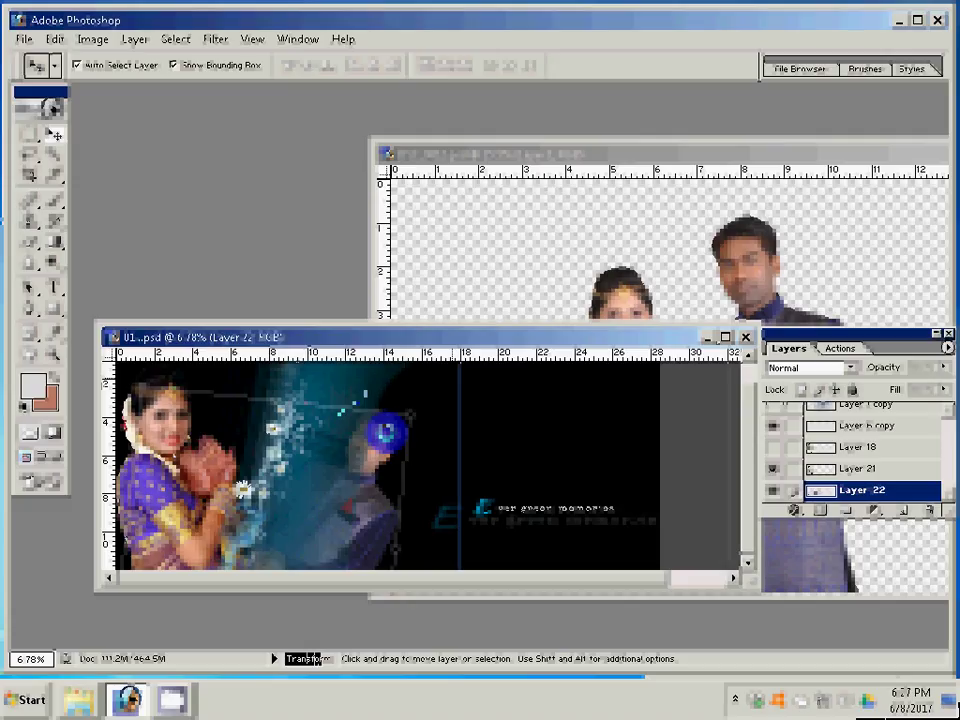
drag(385, 430, 341, 406)
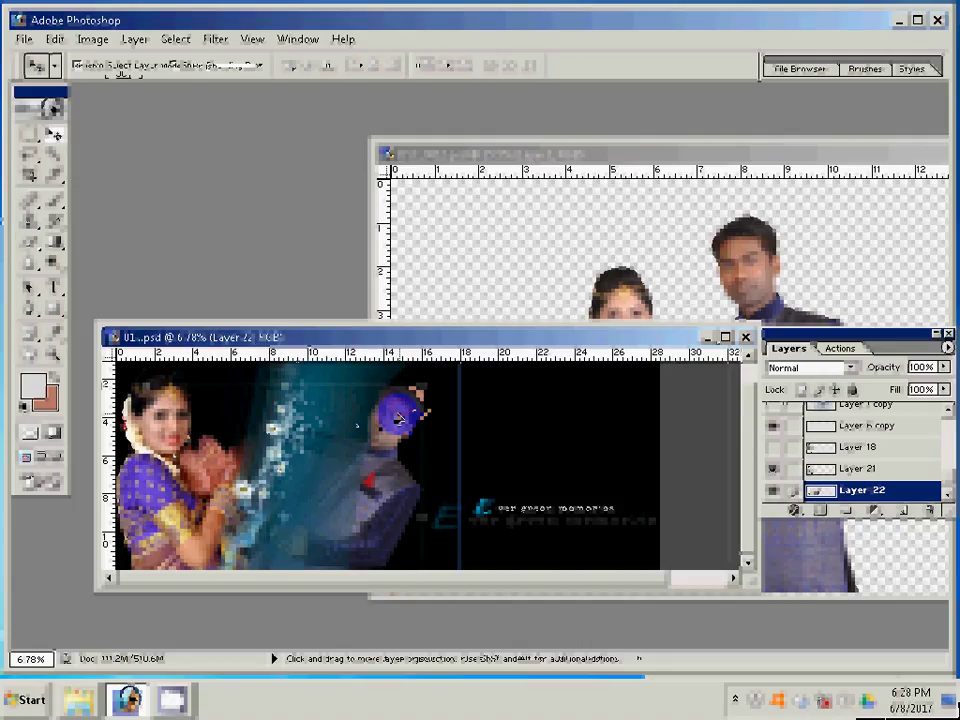
drag(400, 418, 325, 452)
key(e)
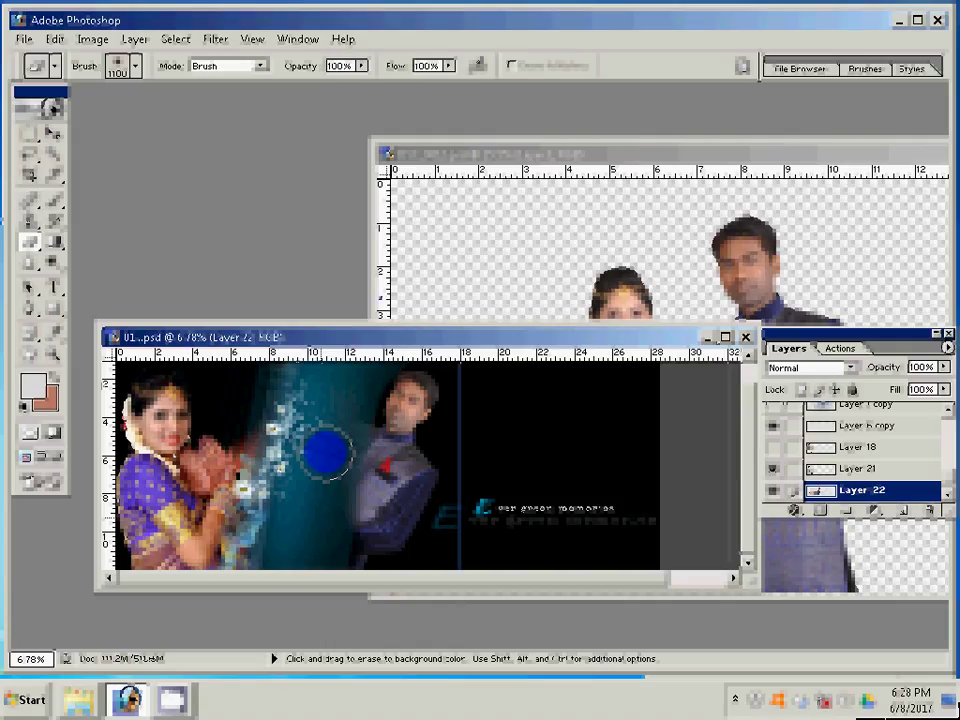
- Paste the copied image into the album spread as a new layer
key(ctrl+v)
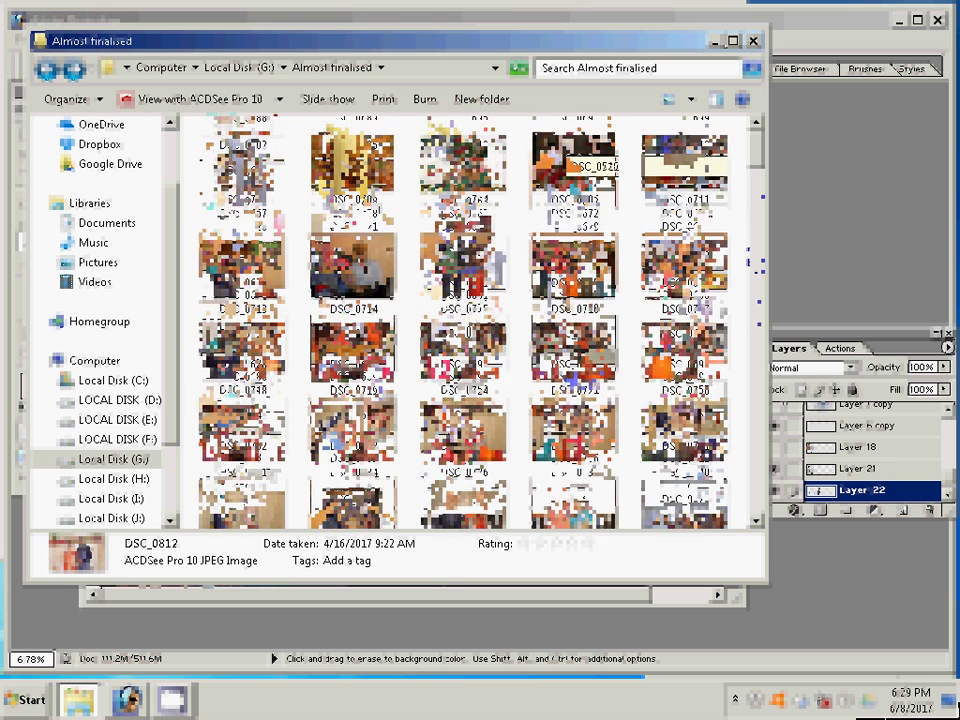
- Scroll through the DSC photo thumbnails in the Almost finalised folder
scroll(475, 320, down, 4)
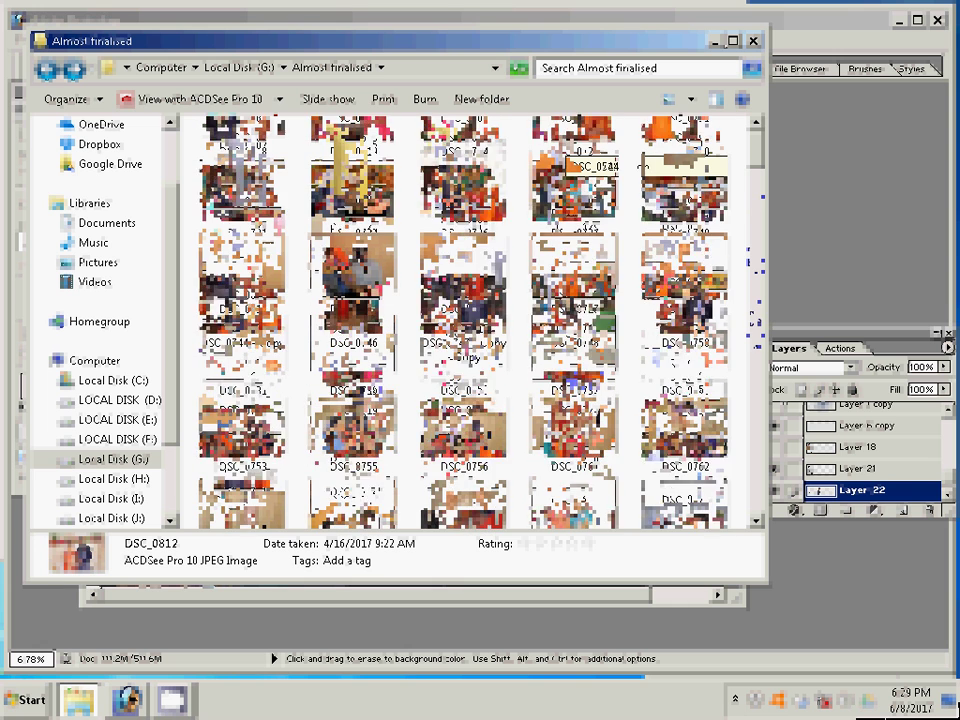
scroll(460, 320, down, 3)
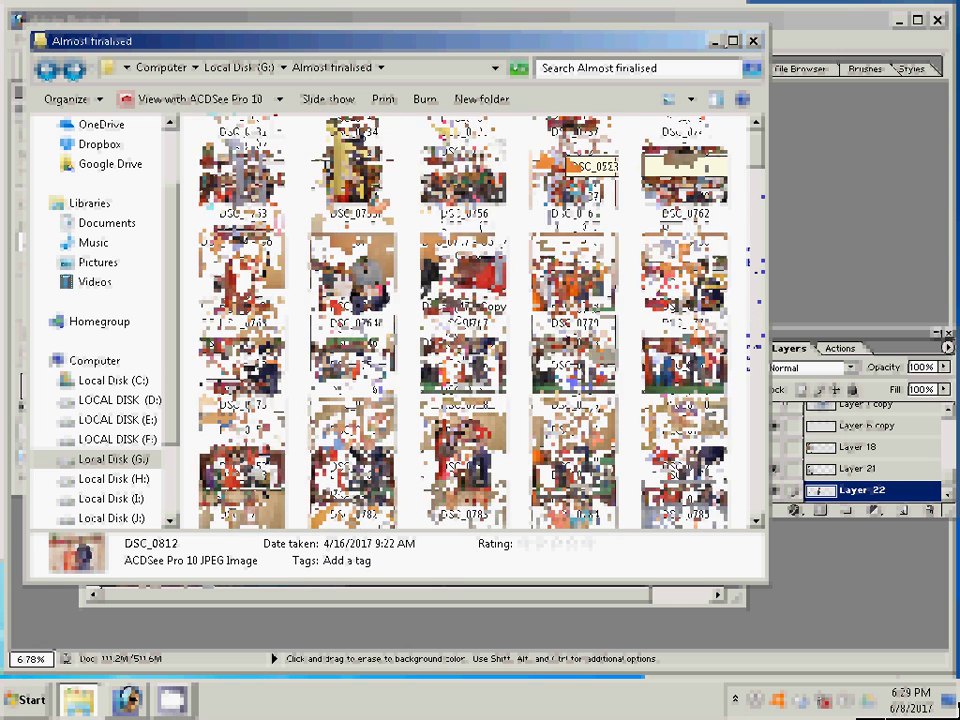
scroll(460, 320, up, 5)
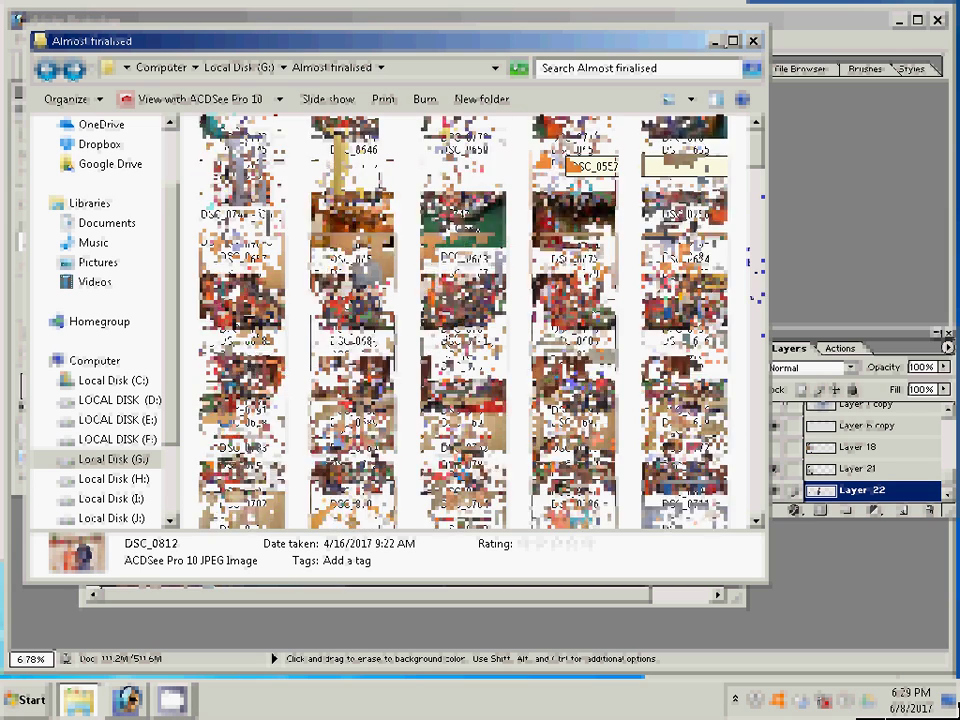
scroll(460, 320, up, 3)
scroll(460, 320, up, 3)
scroll(460, 320, up, 3)
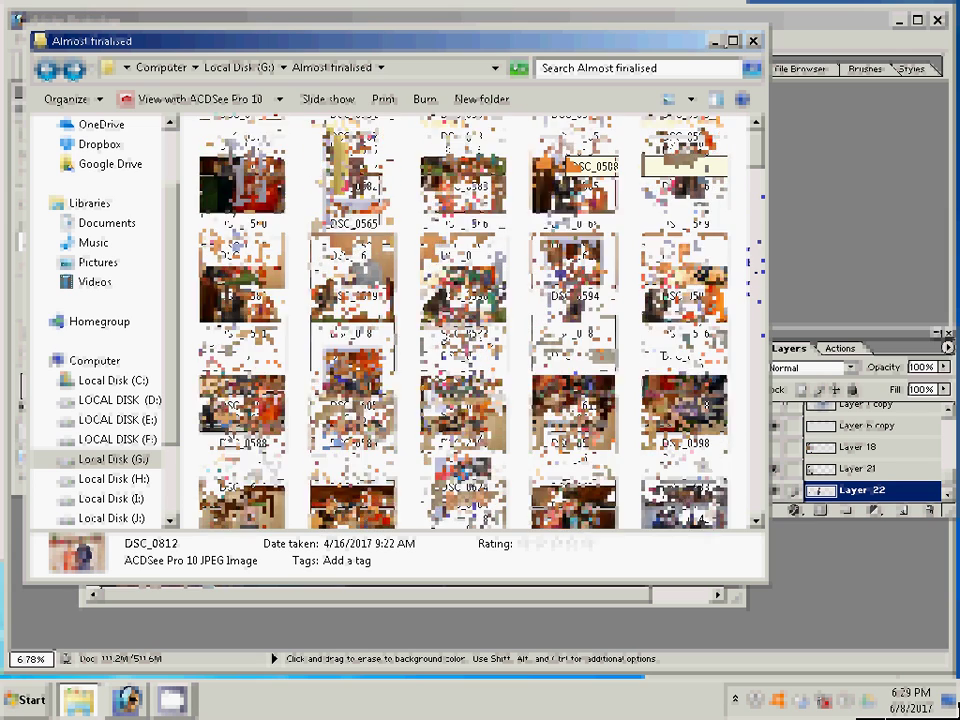
scroll(460, 320, up, 3)
scroll(752, 190, up, 3)
scroll(752, 190, up, 3)
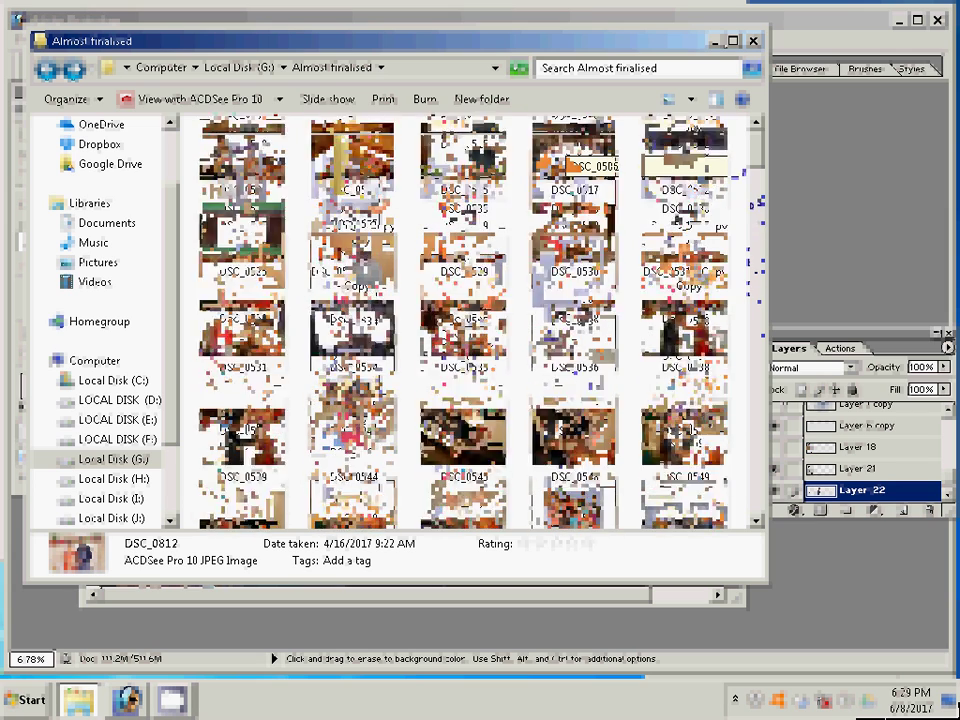
scroll(752, 190, up, 3)
scroll(752, 190, up, 3)
scroll(752, 190, up, 3)
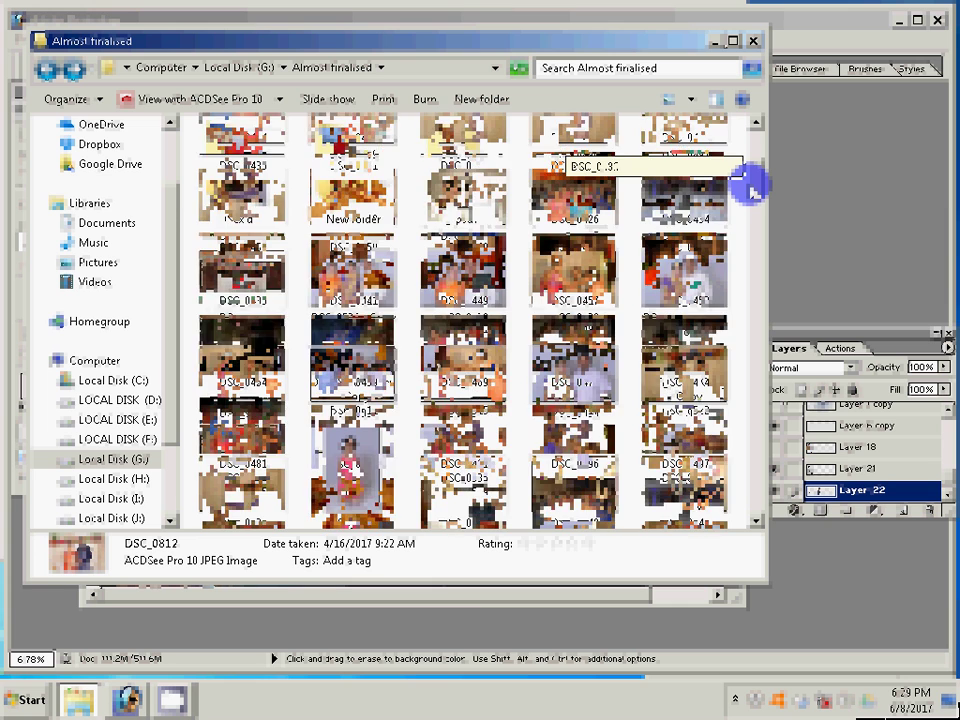
scroll(752, 190, down, 3)
scroll(752, 190, down, 3)
scroll(752, 190, down, 3)
scroll(752, 190, down, 3)
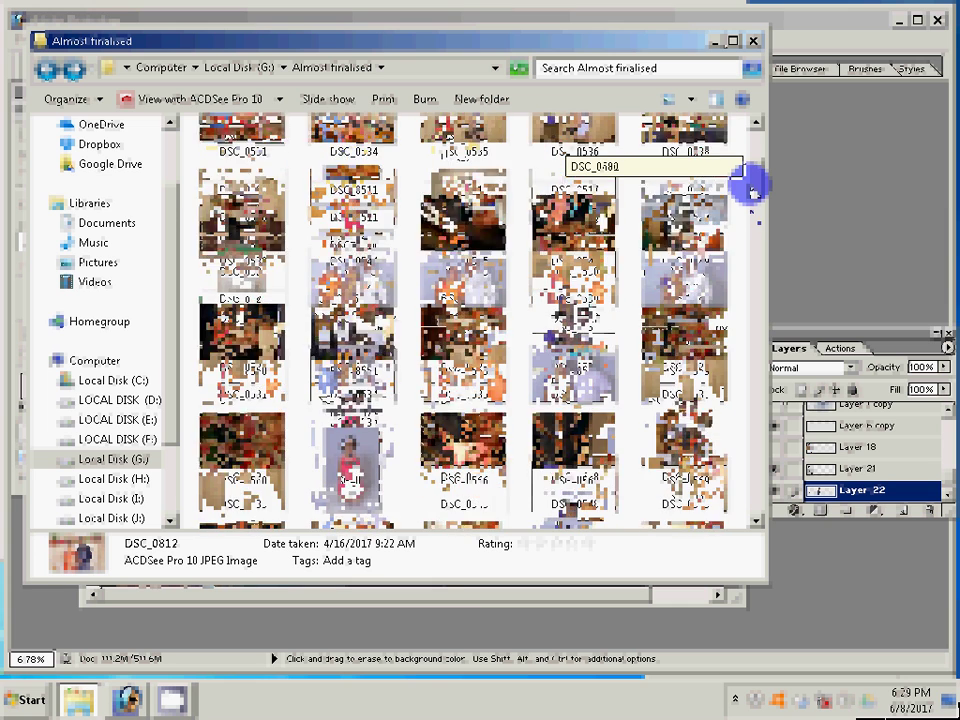
scroll(752, 190, down, 2)
scroll(752, 190, down, 2)
scroll(752, 190, down, 2)
scroll(752, 190, down, 2)
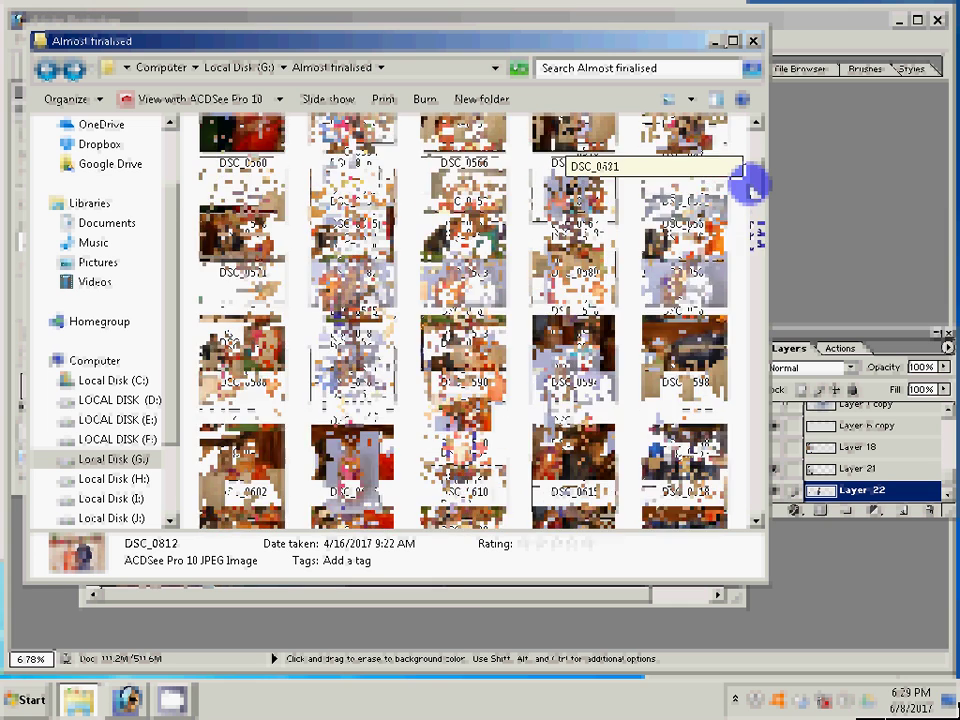
scroll(752, 190, down, 2)
scroll(752, 190, down, 2)
scroll(752, 190, down, 2)
scroll(752, 190, down, 2)
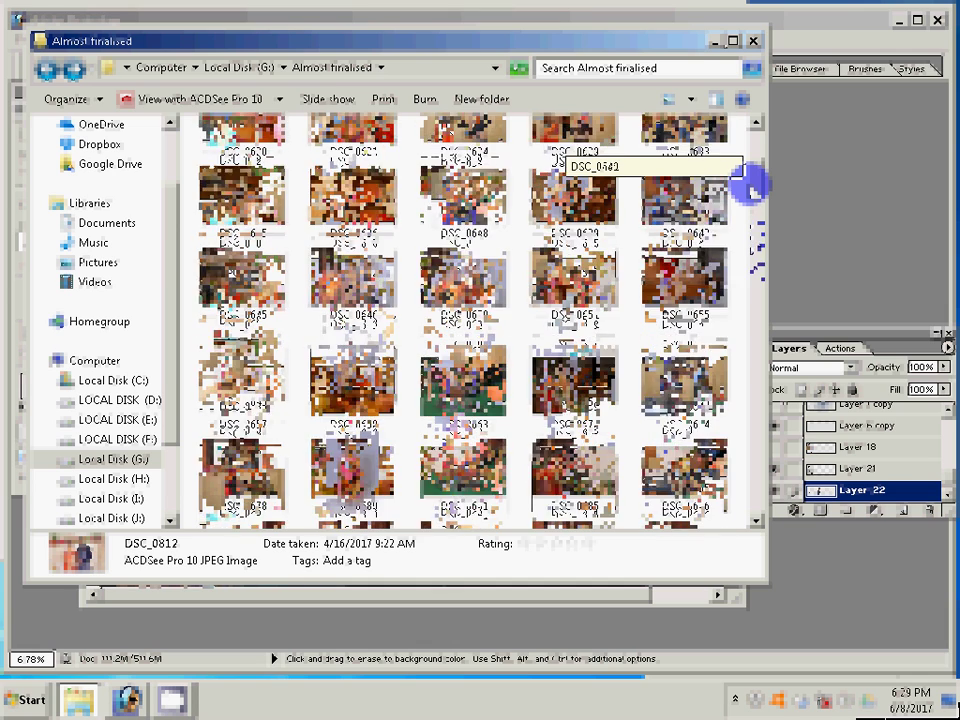
scroll(752, 190, down, 2)
scroll(752, 190, down, 2)
scroll(752, 188, down, 2)
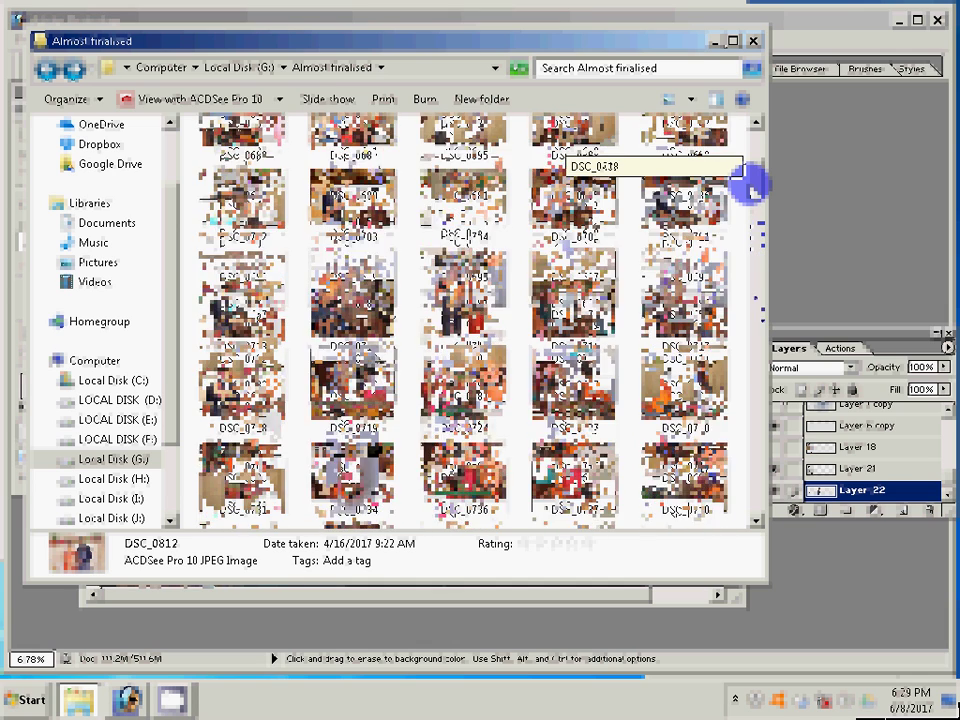
scroll(752, 186, down, 2)
scroll(752, 186, down, 2)
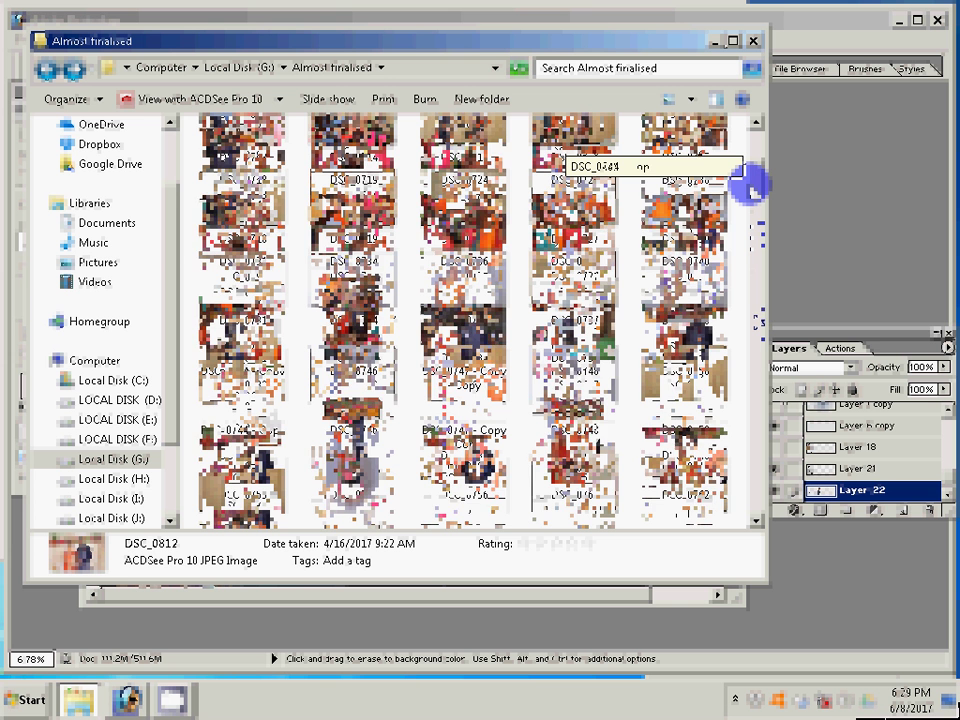
scroll(750, 183, down, 1)
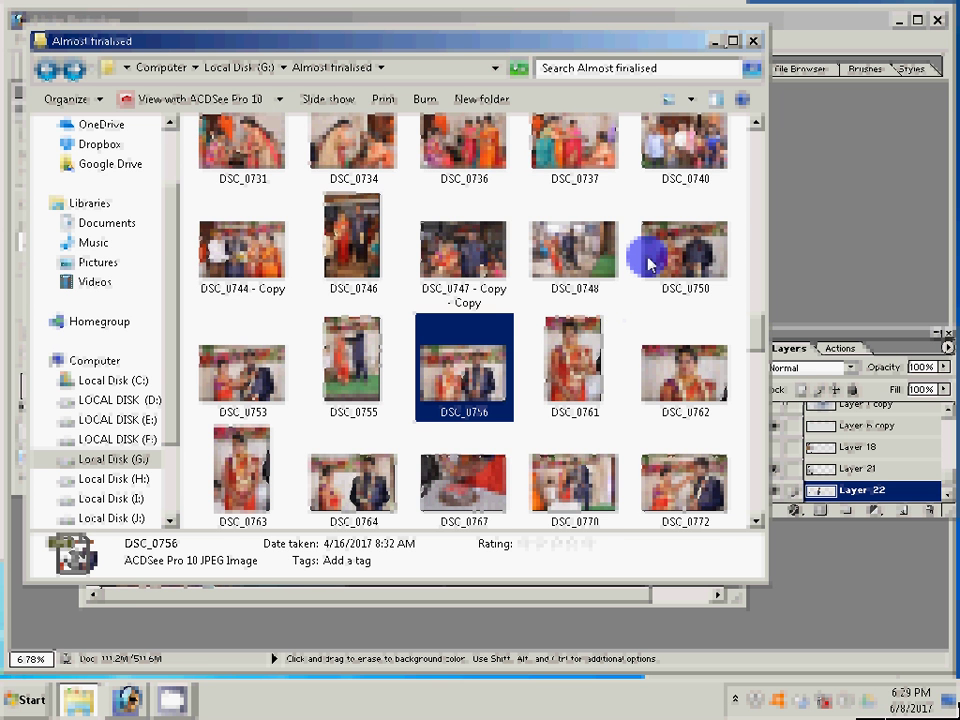
- Return to the top of the folder, showing the ex d, New folder and psd folders
key(Home)
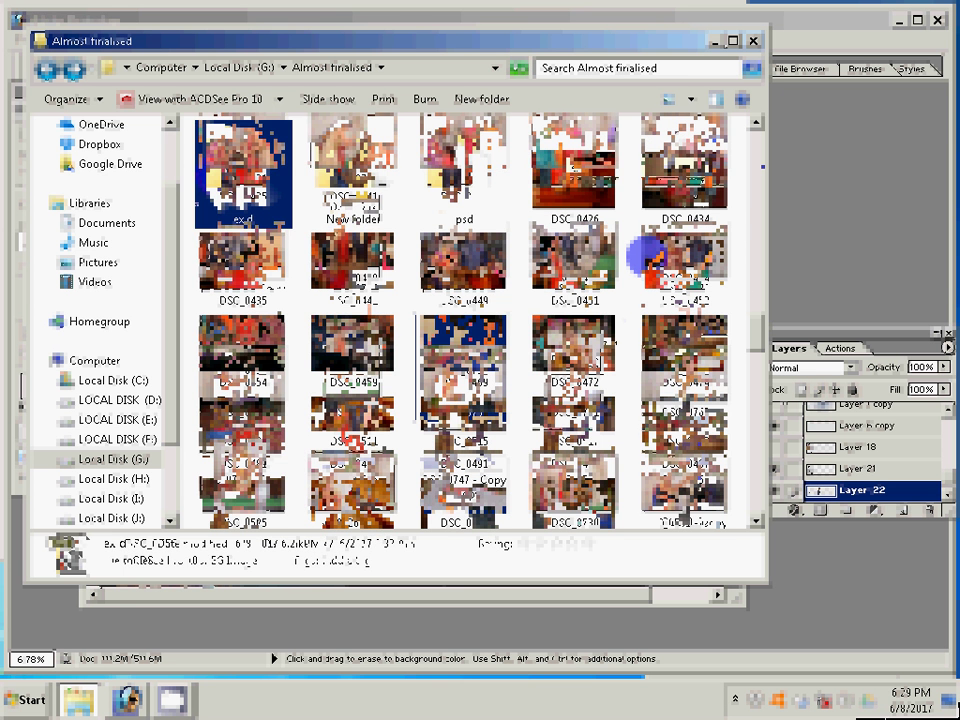
key(Page_Down)
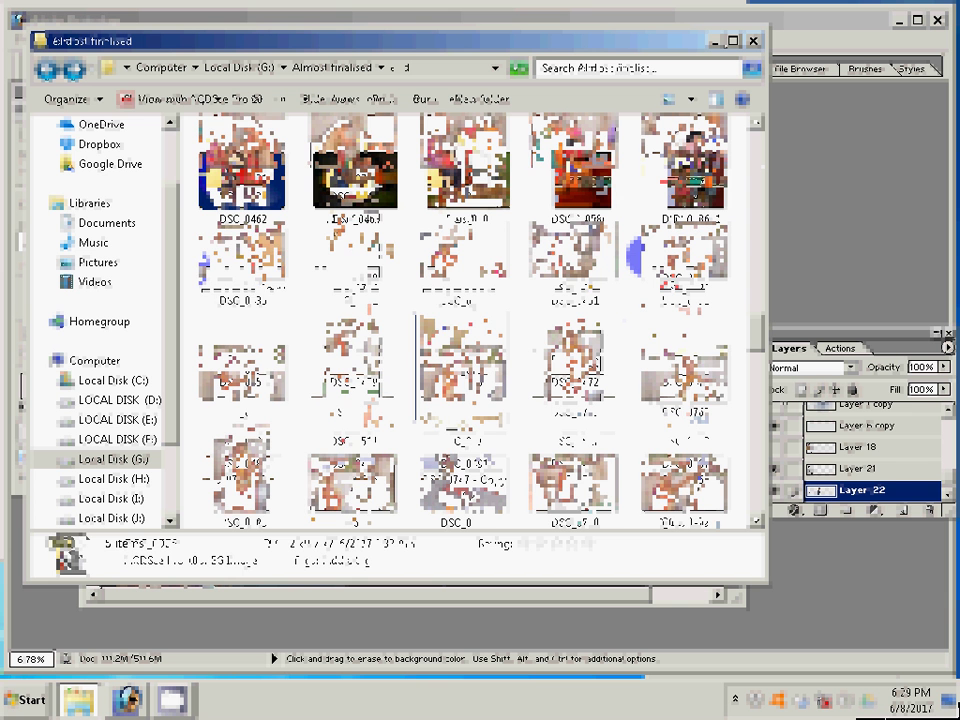
key(Down)
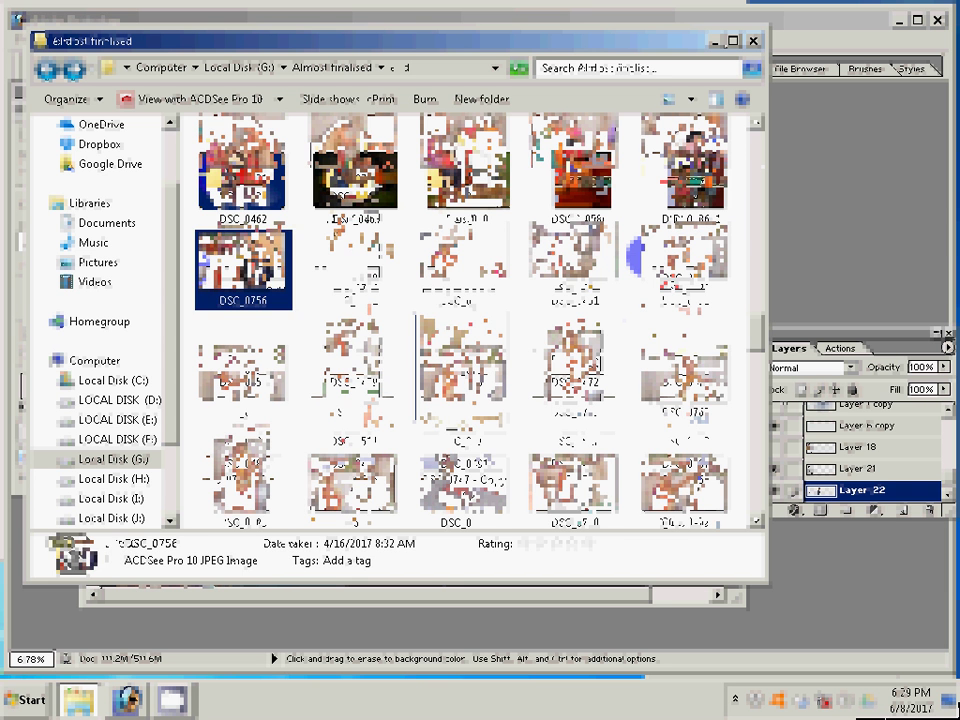
key(Home)
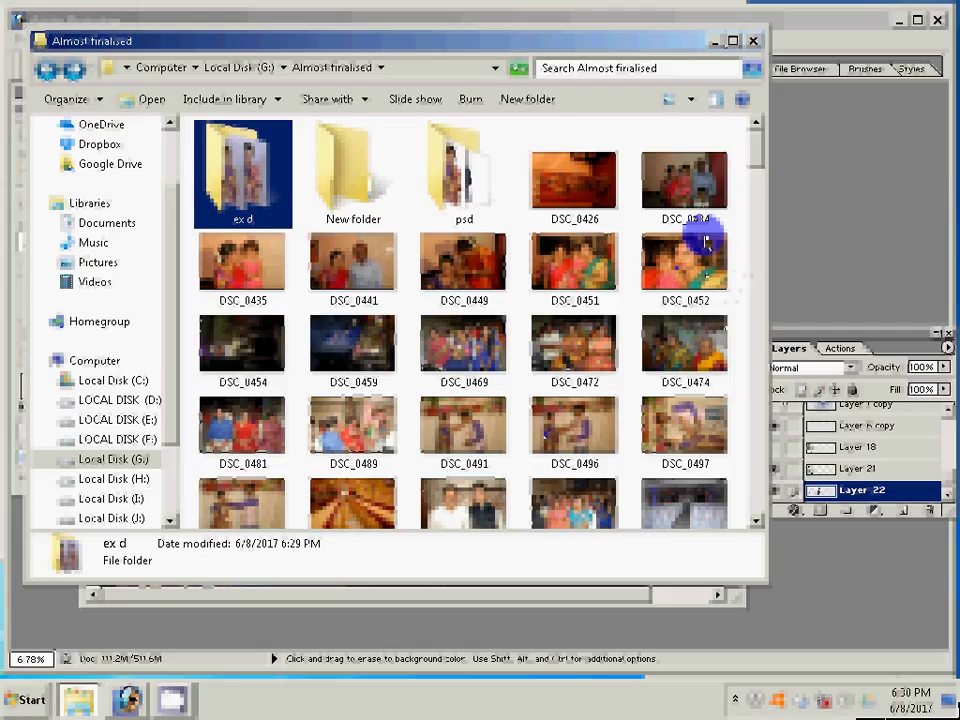
- Open DSC_0459 and rotate its canvas 90° clockwise to portrait
click(355, 377)
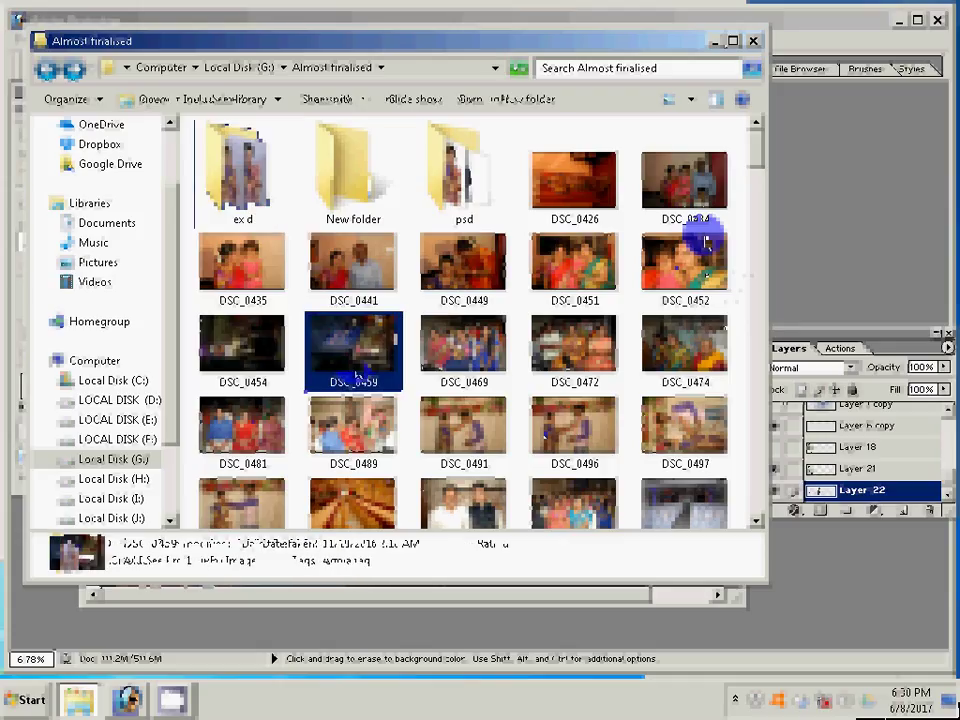
double_click(355, 377)
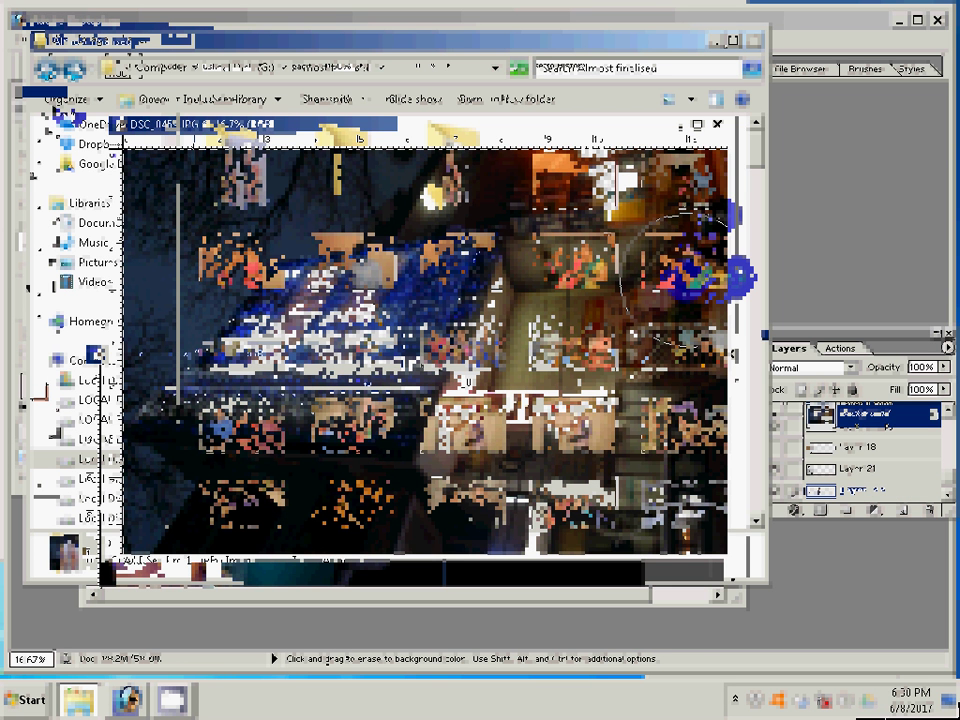
click(110, 91)
mouse_move(110, 210)
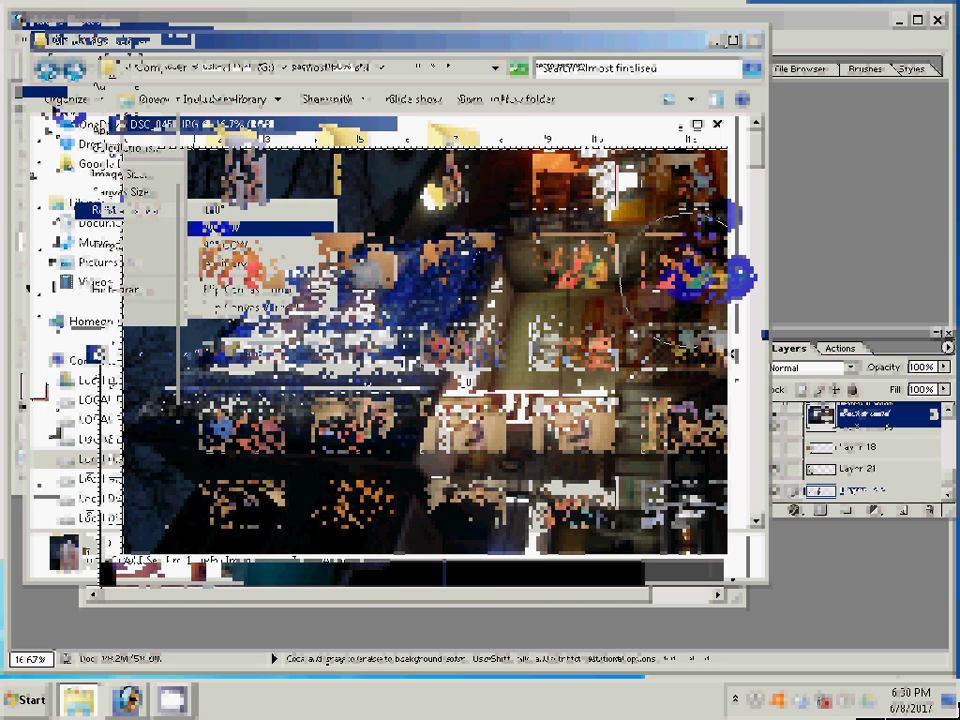
click(225, 227)
key(shift+e)
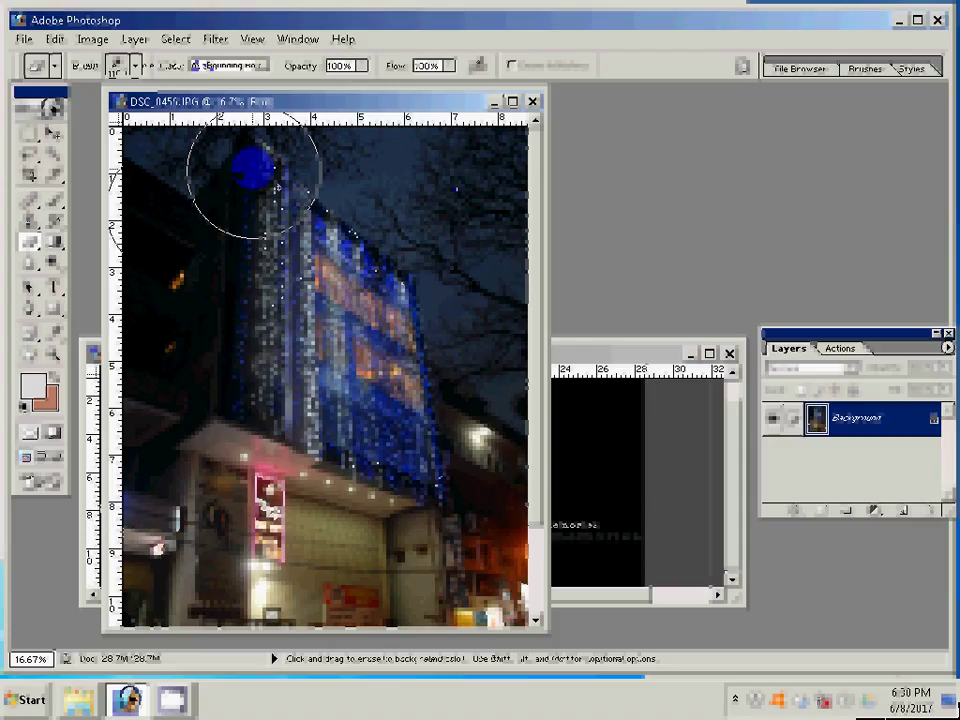
- Resize the building photo to 4 inches wide
key(alt+i)
key(Return)
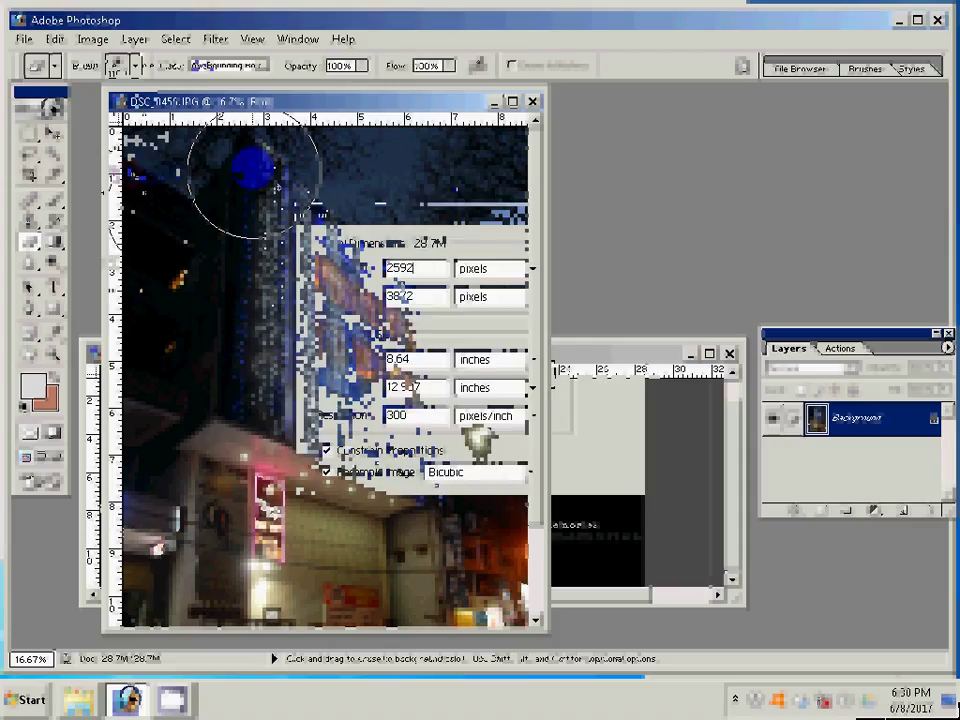
key(Tab)
key(Tab)
text(4)
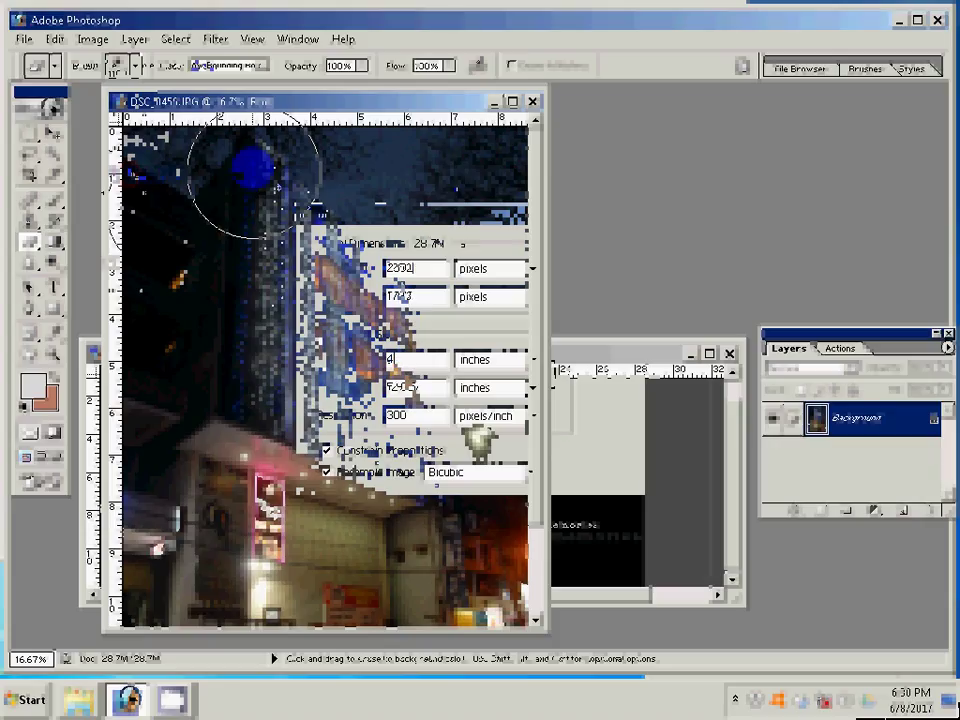
key(Return)
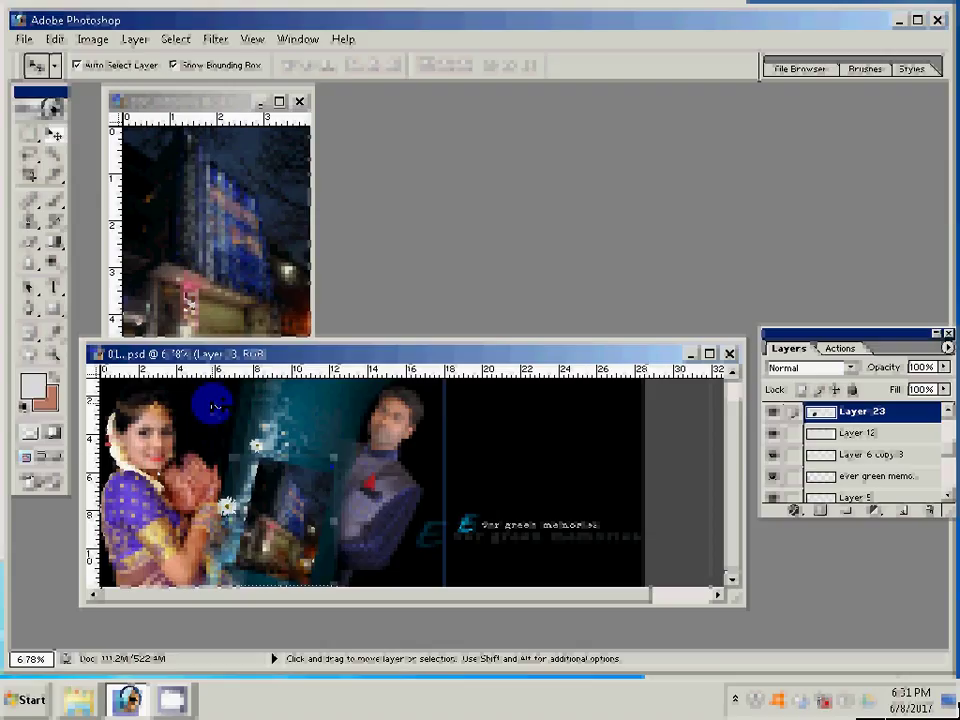
- Give Layer 23 a 23 px near-white (FBF8F8) stroke
double_click(830, 494)
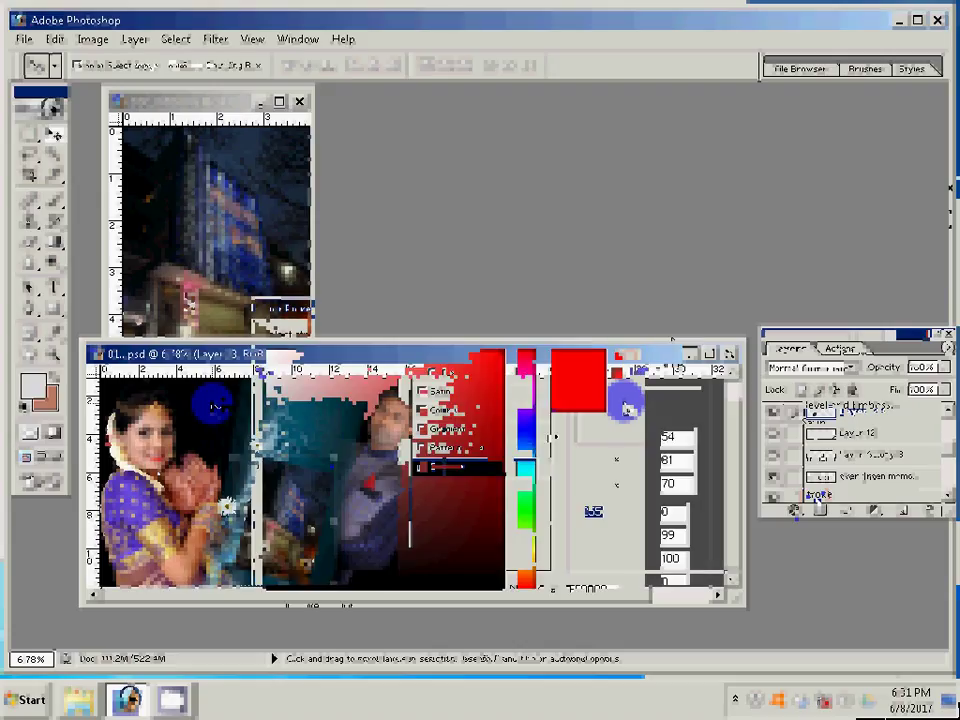
click(270, 355)
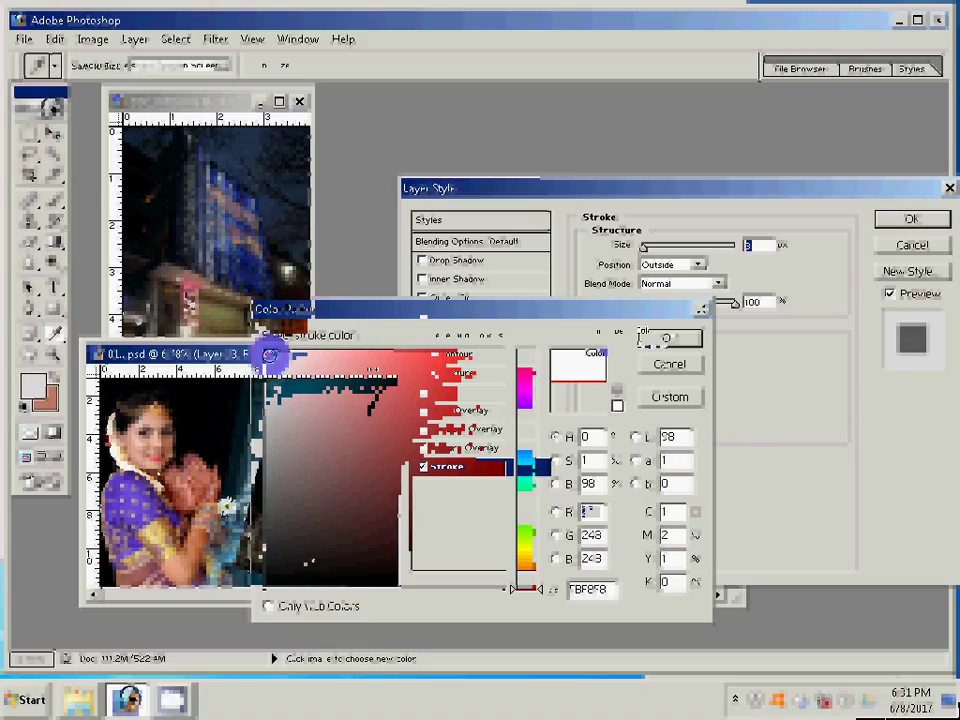
text(23)
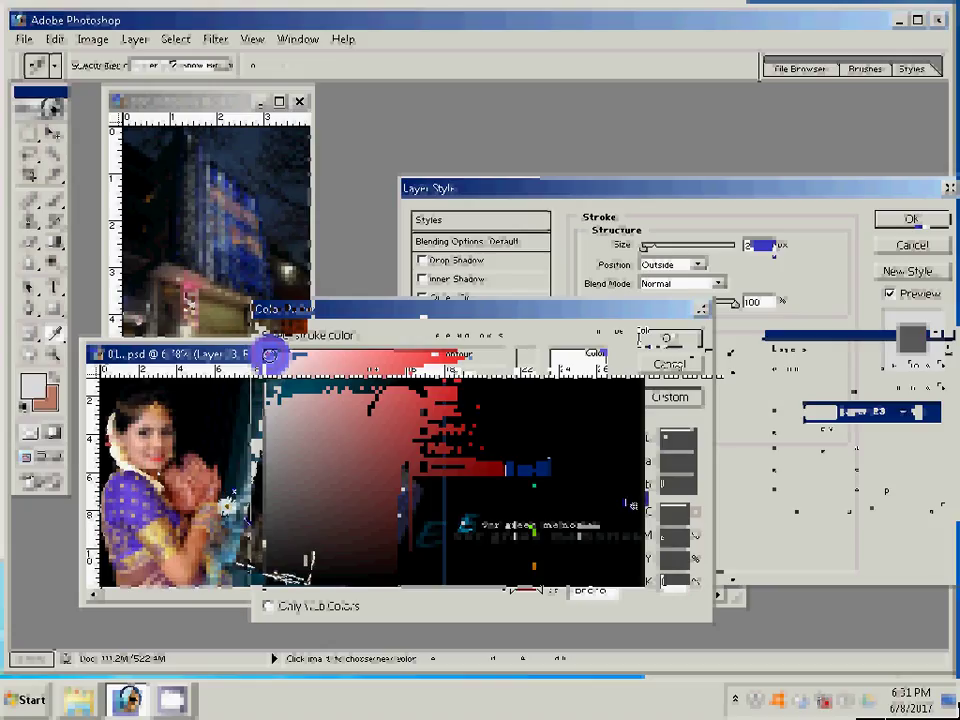
click(680, 400)
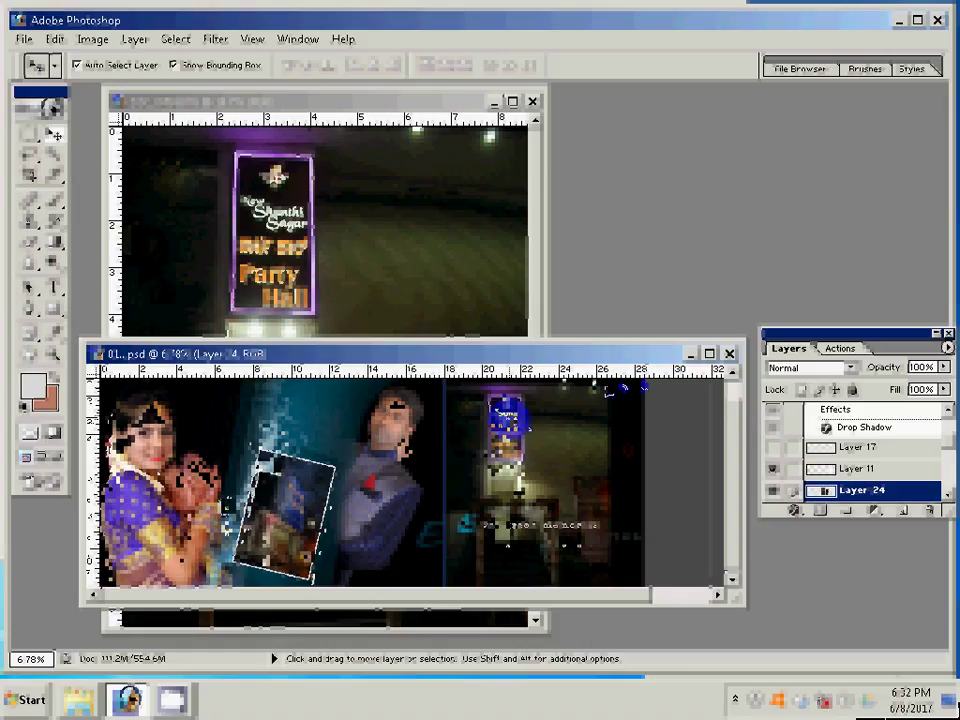
- Place Layer 24 beneath the text layer, close the DSC_0464 source, and return to Explorer
key(ctrl+bracketright)
key(ctrl+bracketright)
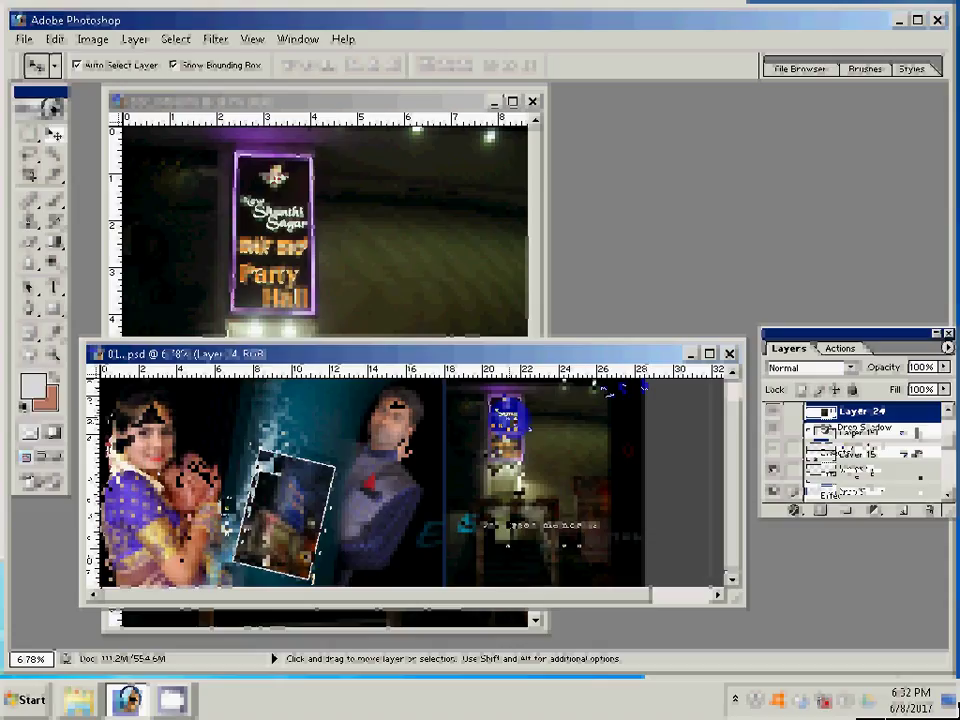
key(ctrl+bracketleft)
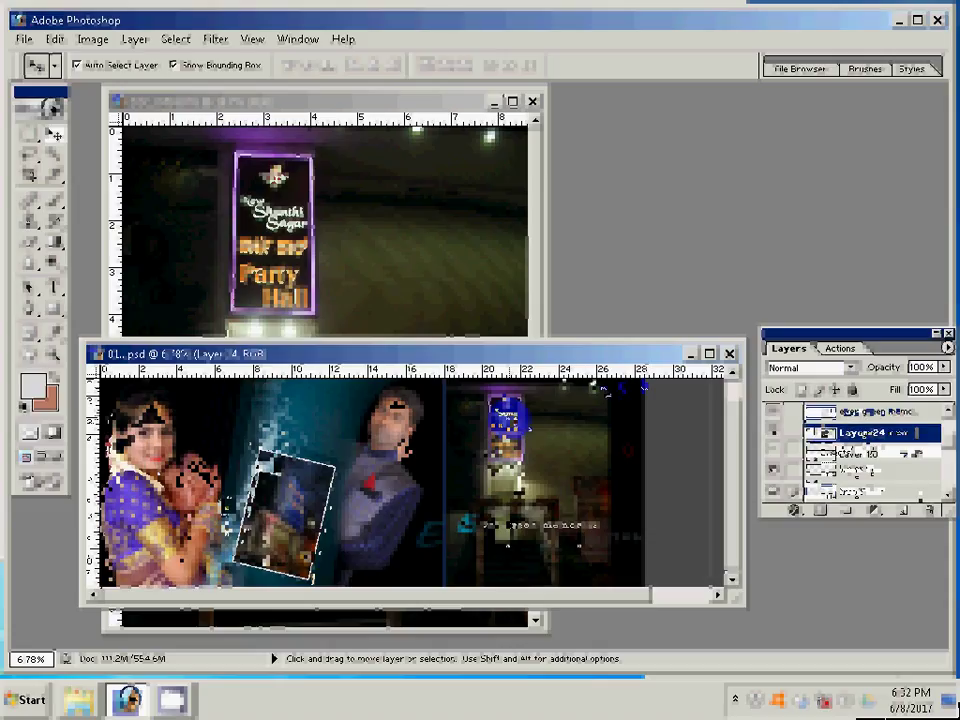
click(399, 203)
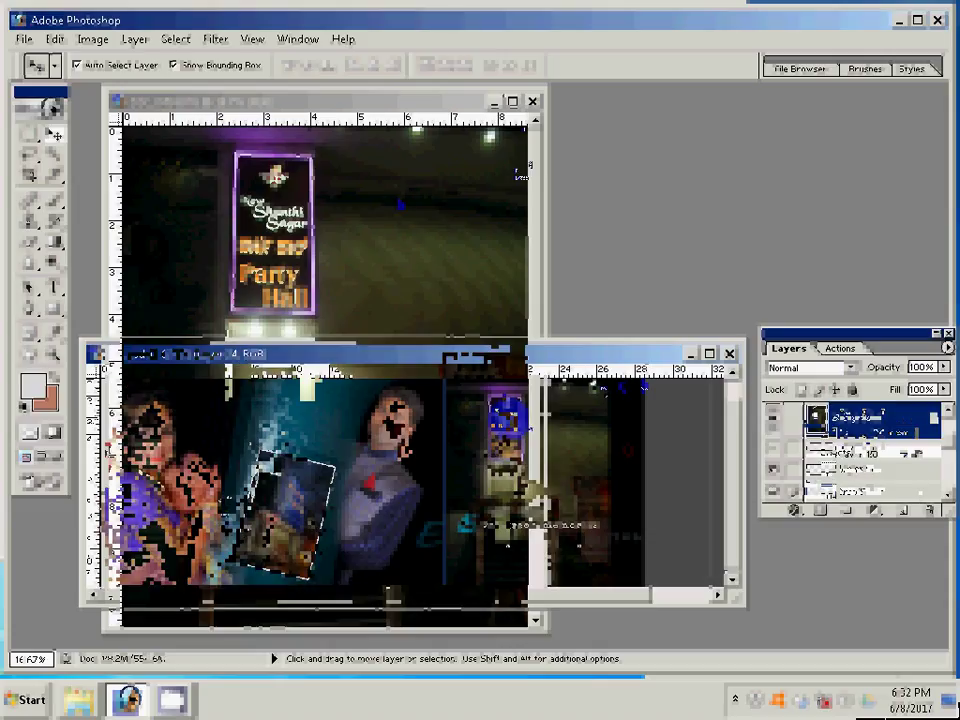
key(ctrl+w)
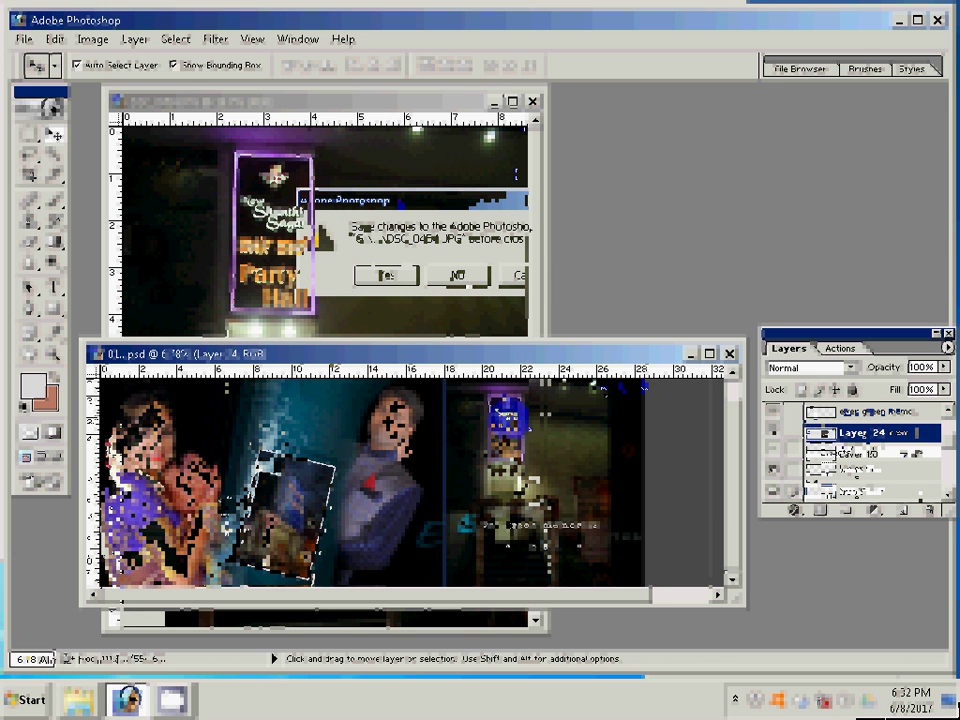
click(79, 700)
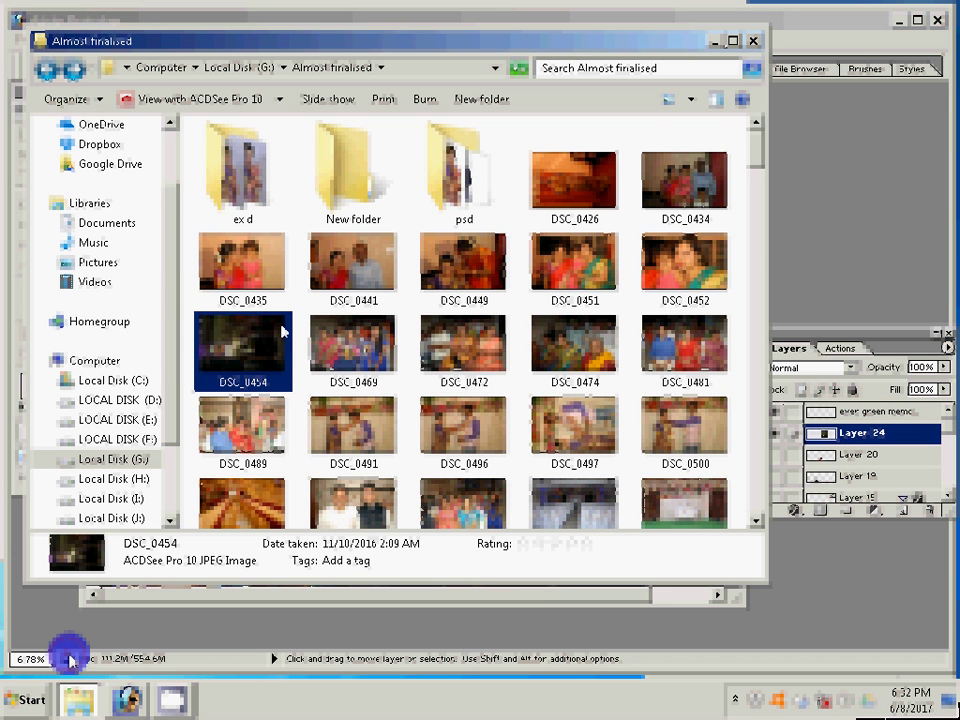
- Move DSC_0454 into a subfolder, then open DSC_0469 and DSC_0472 in Photoshop
drag(243, 350, 243, 180)
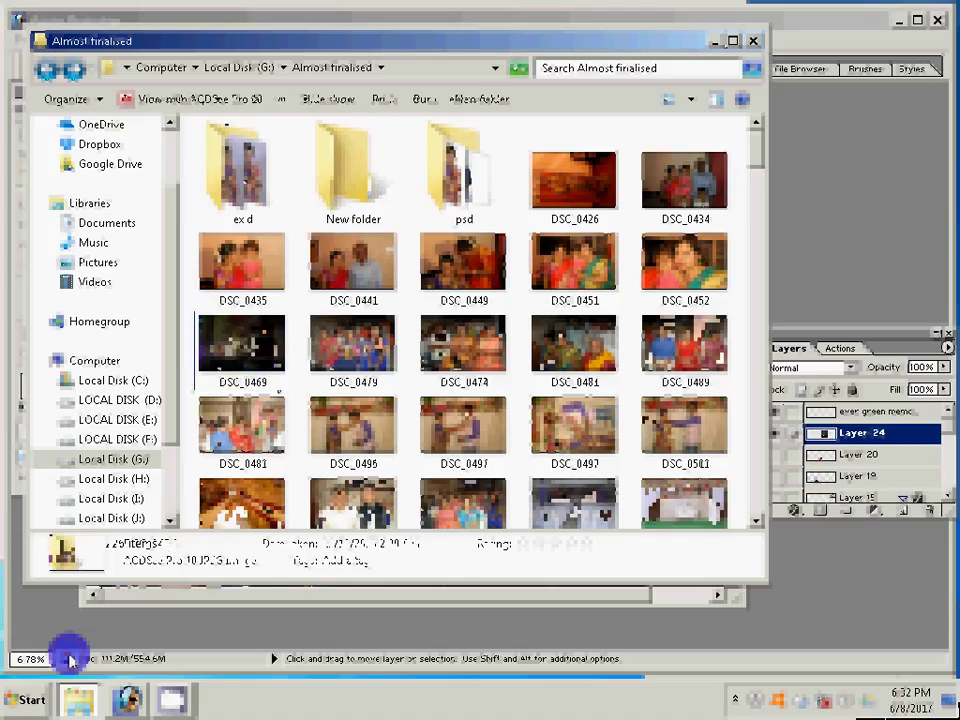
click(250, 368)
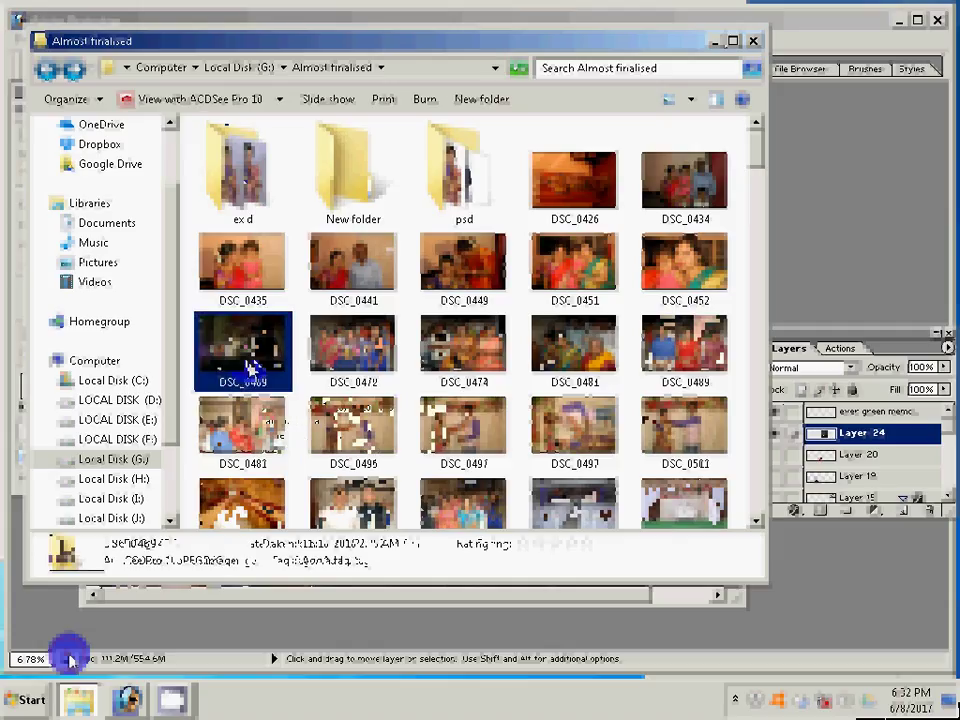
key(shift+Right)
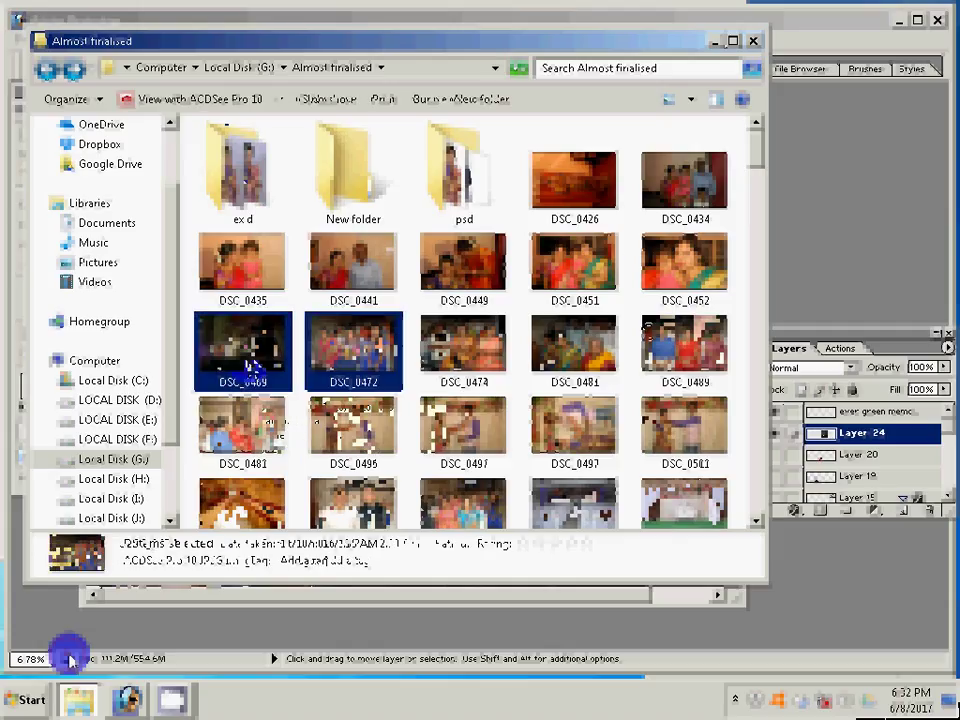
key(Return)
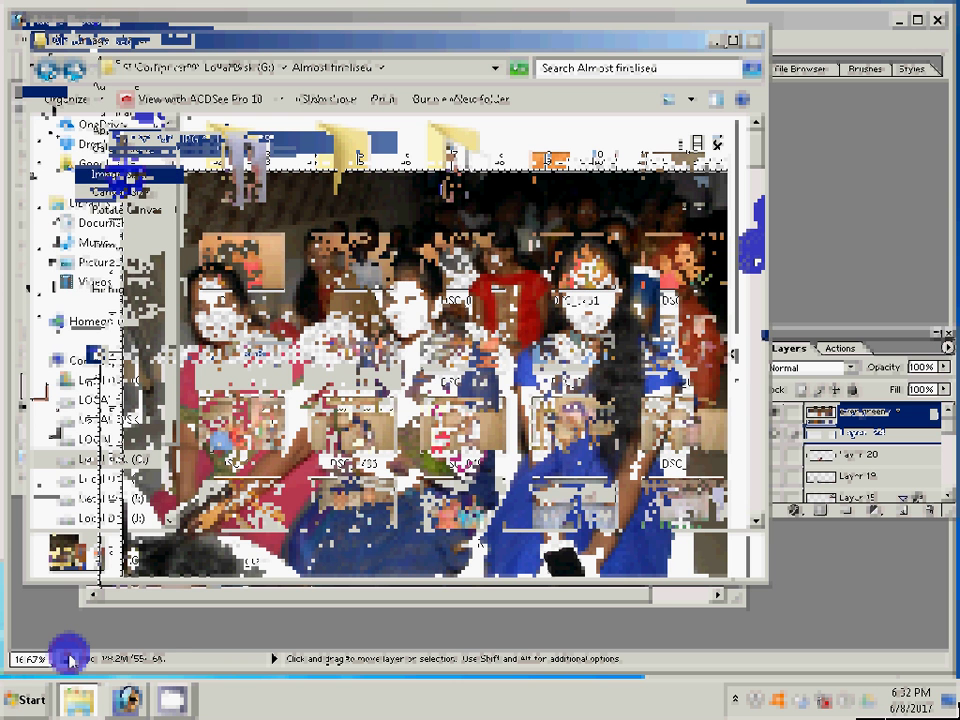
- Resize the DSC_0469 guest photo to 8 inches wide at 300 ppi, height scaled proportionally
key(ctrl+alt+i)
double_click(428, 359)
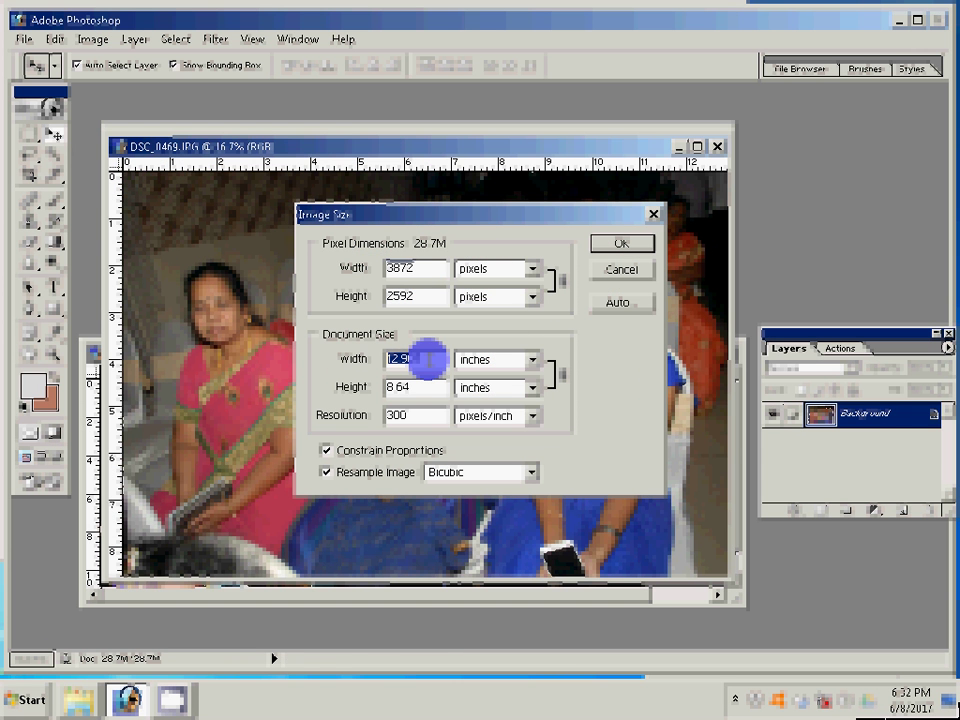
text(8)
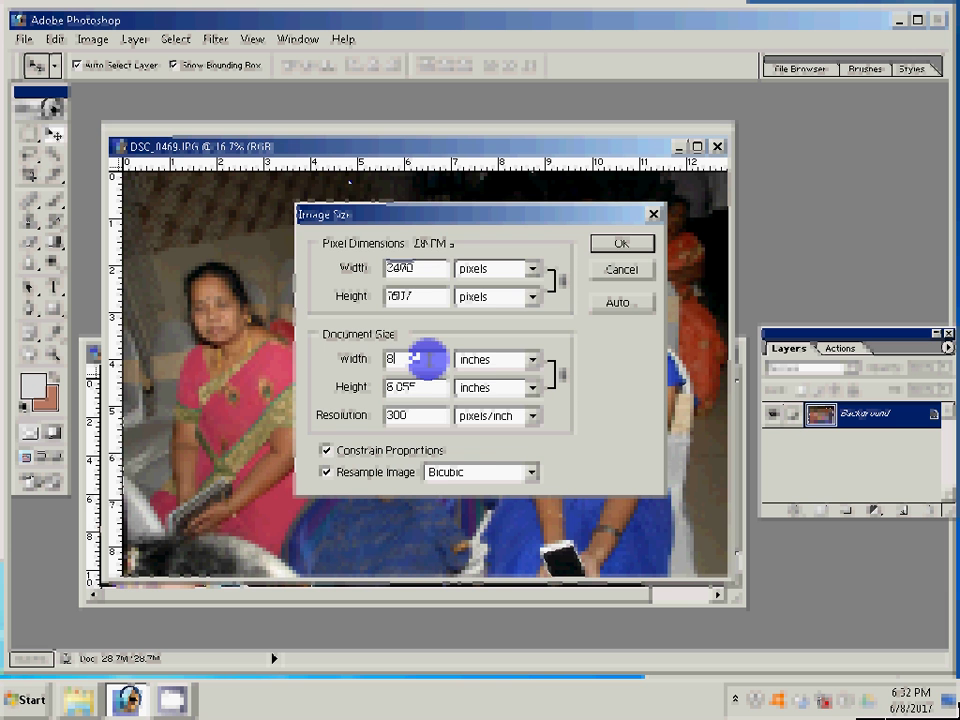
key(Return)
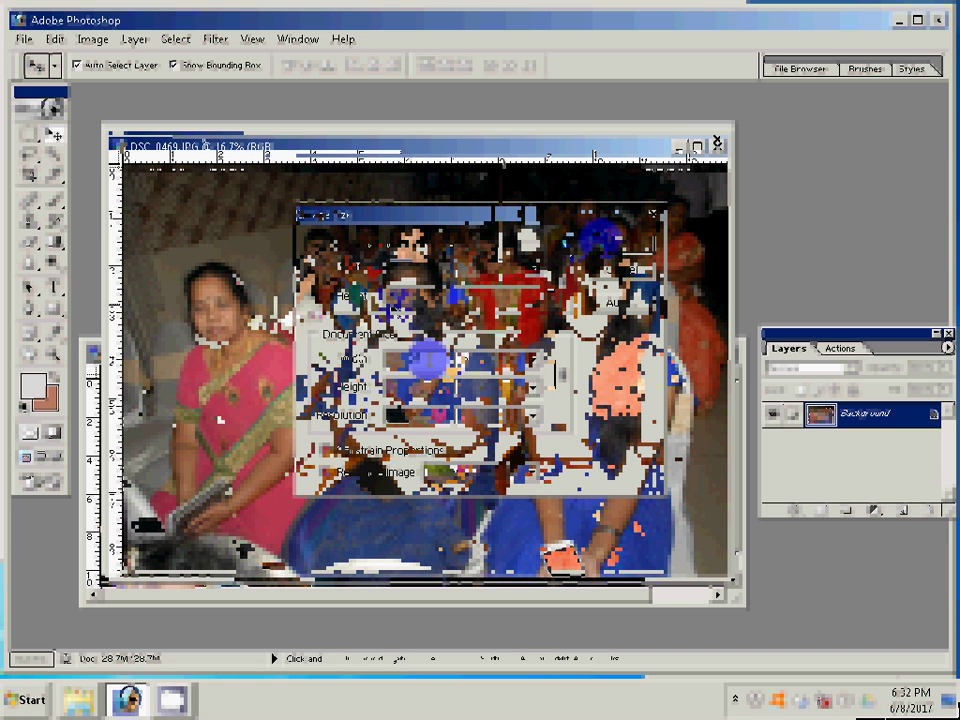
click(93, 39)
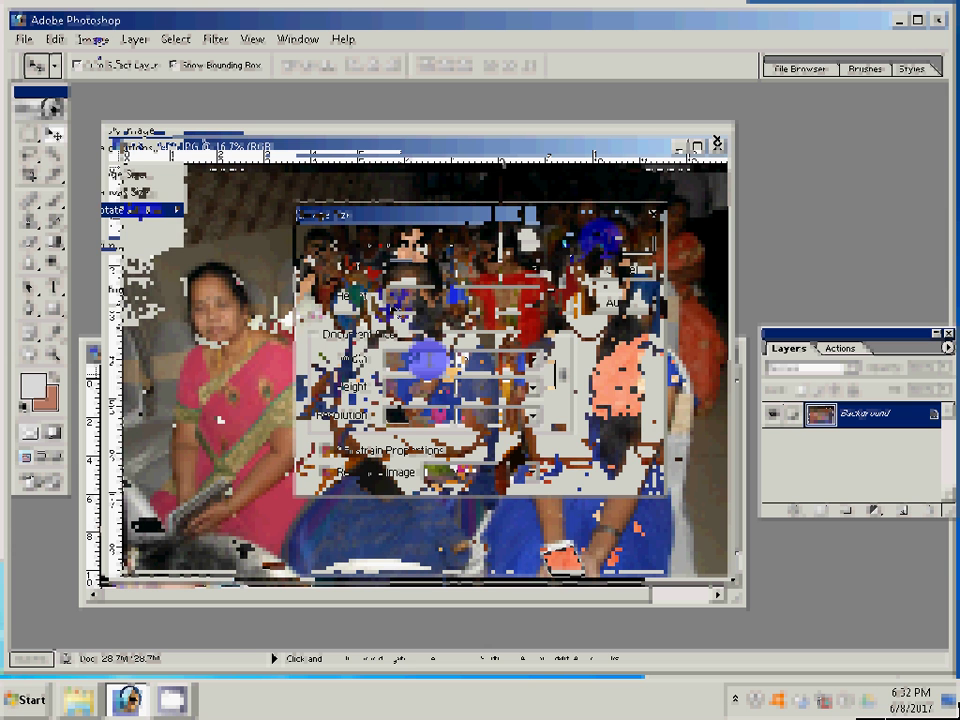
click(135, 175)
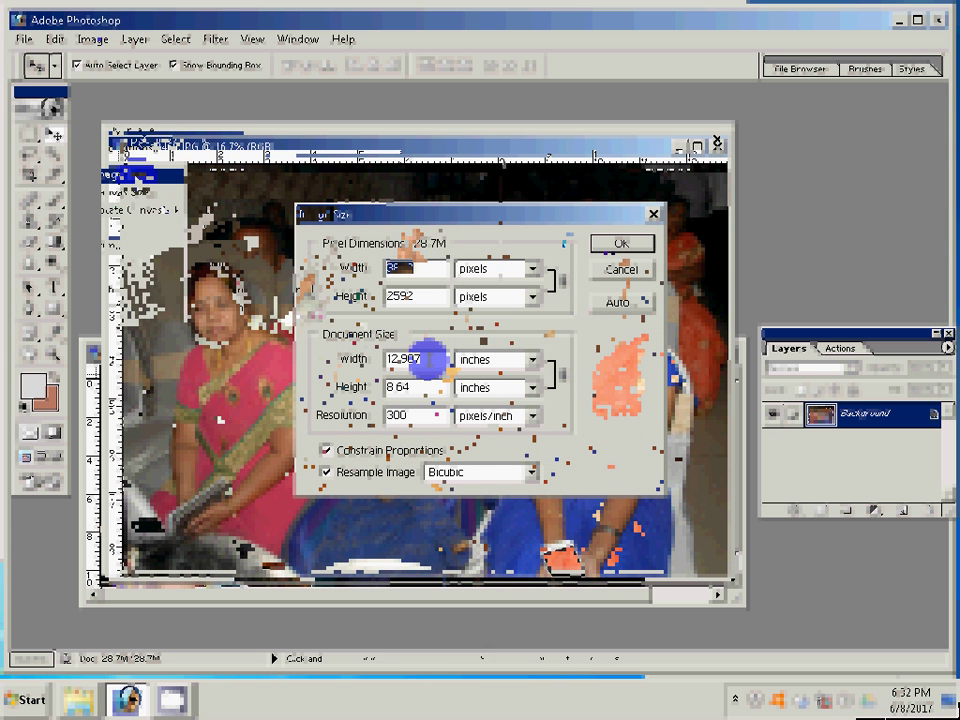
double_click(427, 358)
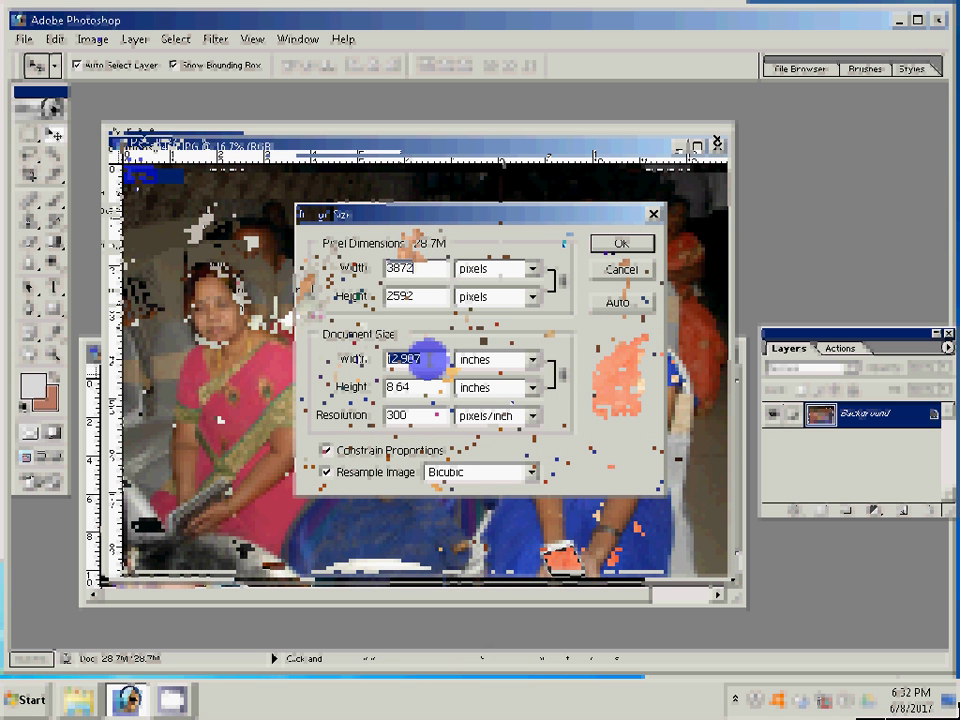
text(8)
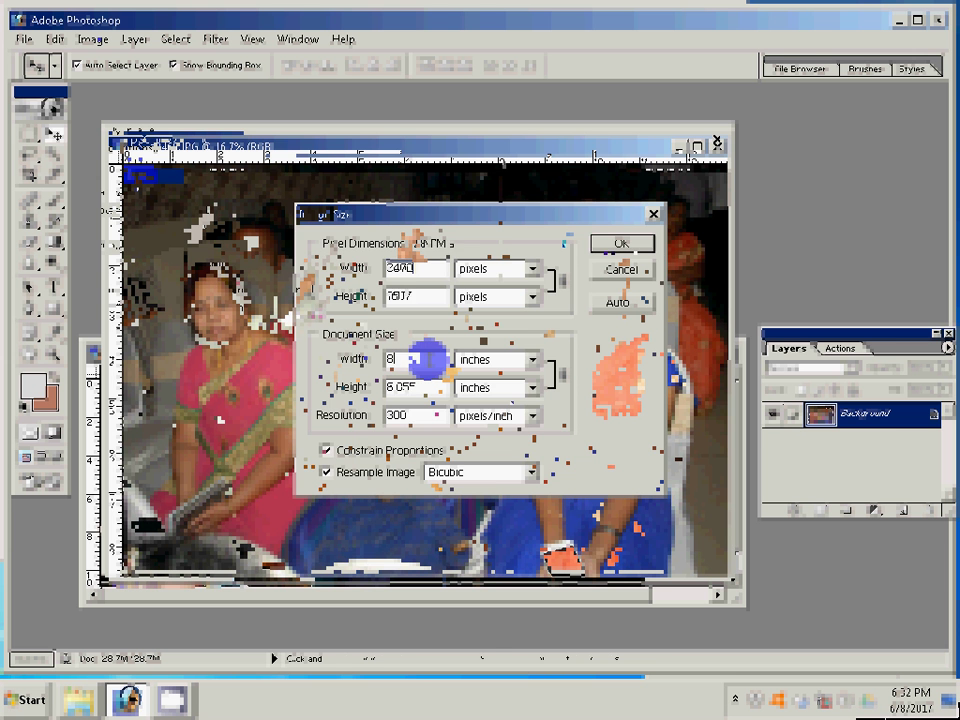
key(Return)
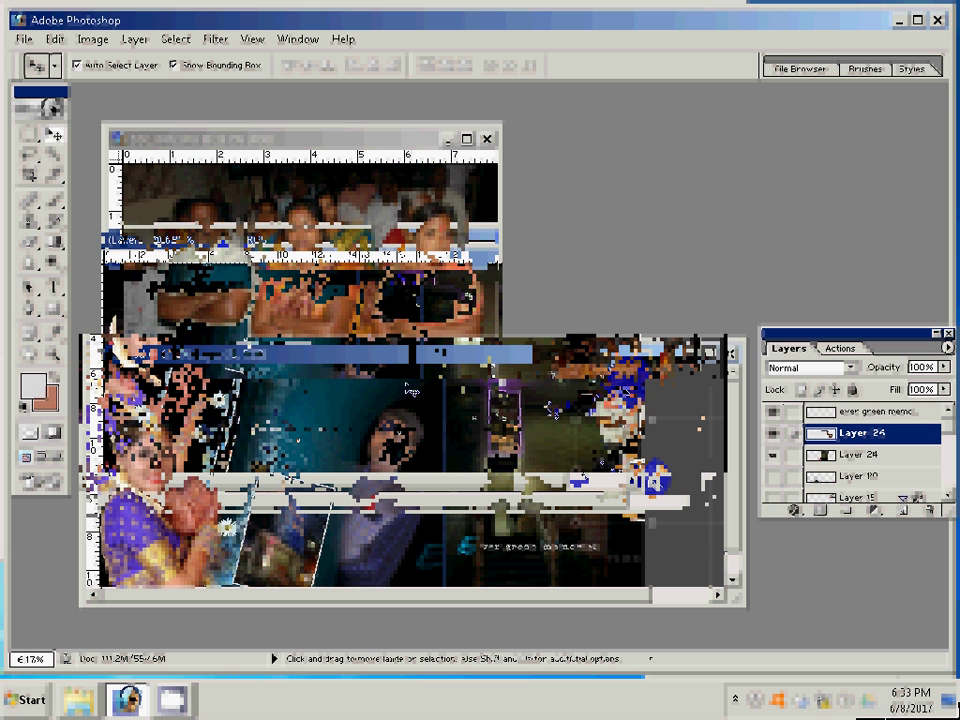
- Select the top title text layer and step the layer selection down to Layer 26
click(474, 233)
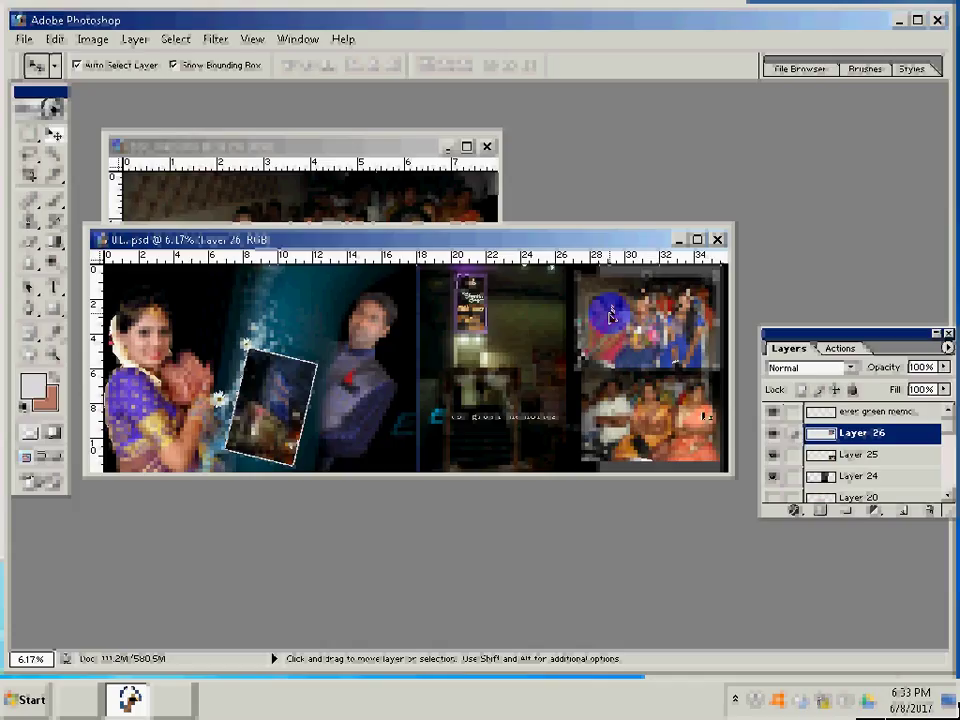
key(ctrl+bracketleft)
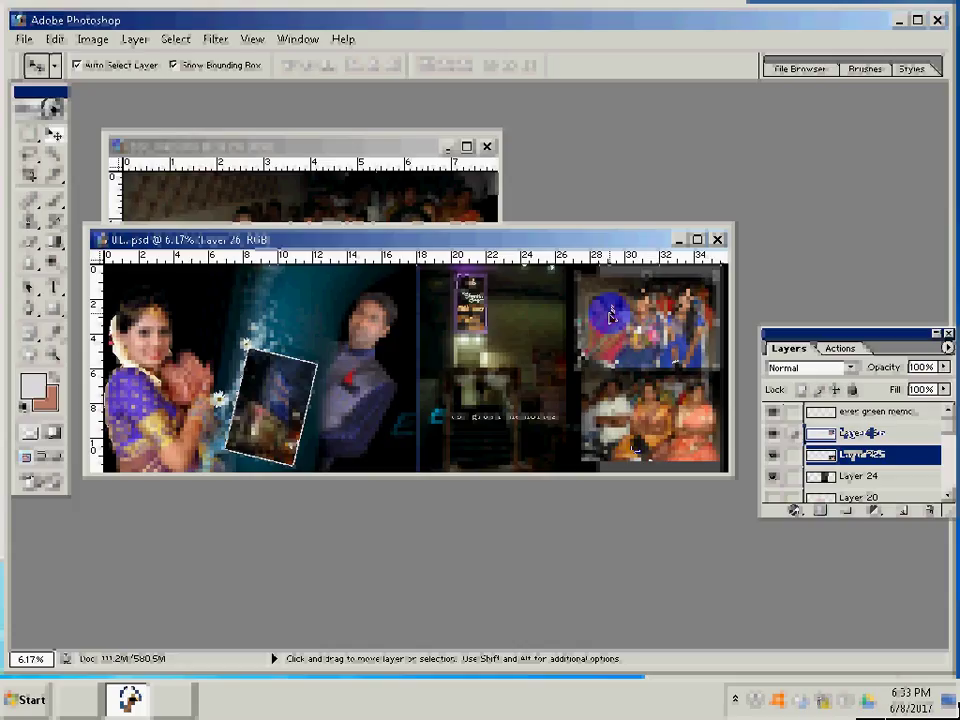
key(ctrl+bracketleft)
key(ctrl+bracketleft)
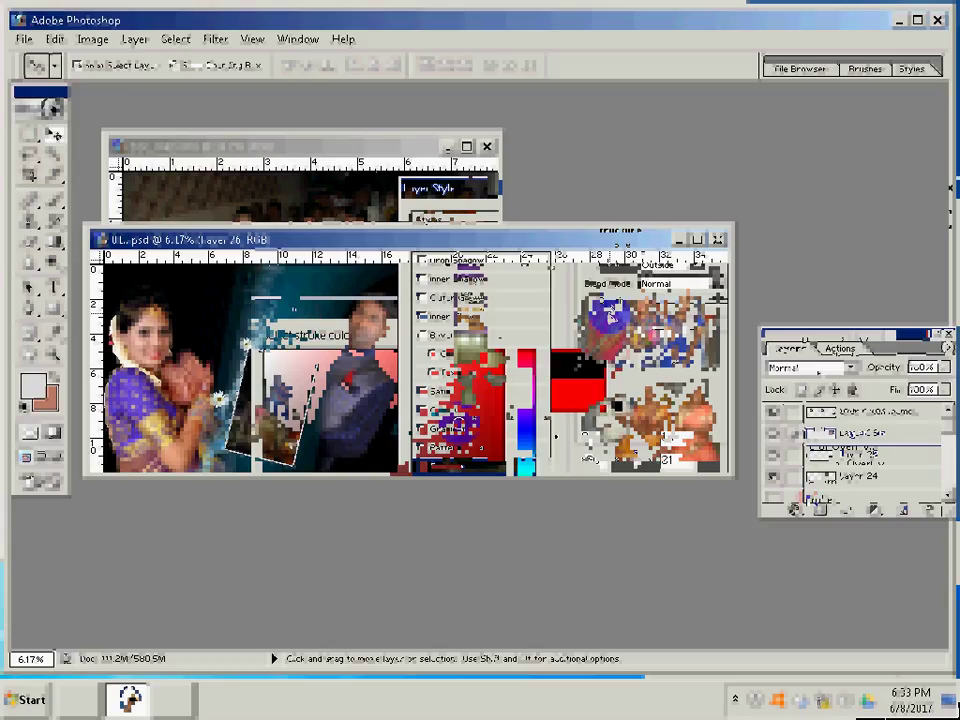
- Confirm white for Layer 26's stroke, then give Layer 25 a 2 px white stroke
click(632, 355)
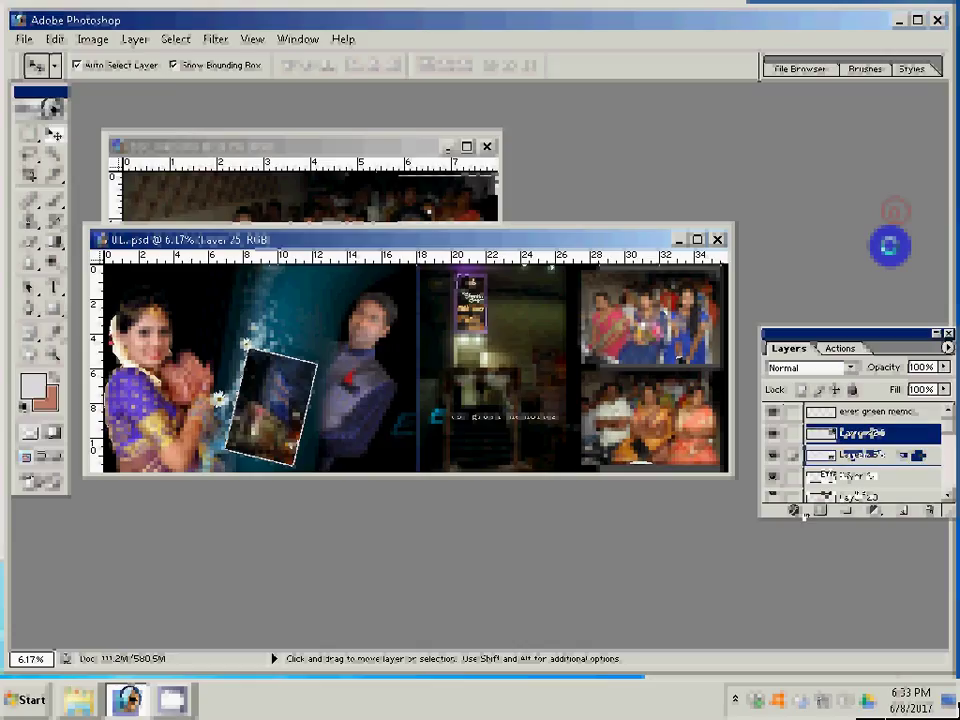
double_click(805, 500)
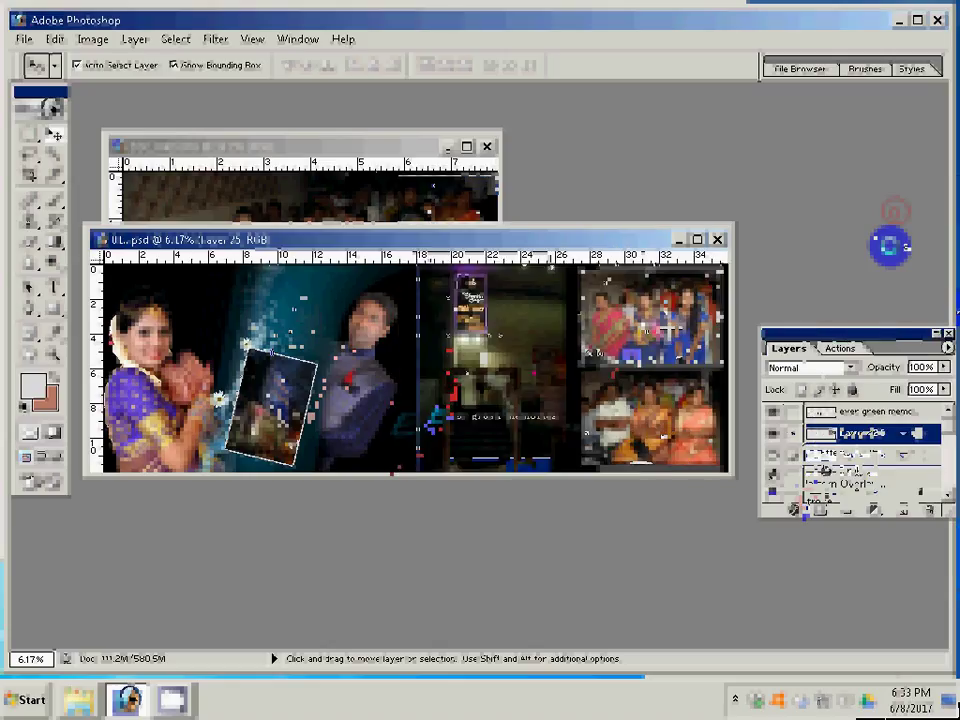
click(858, 495)
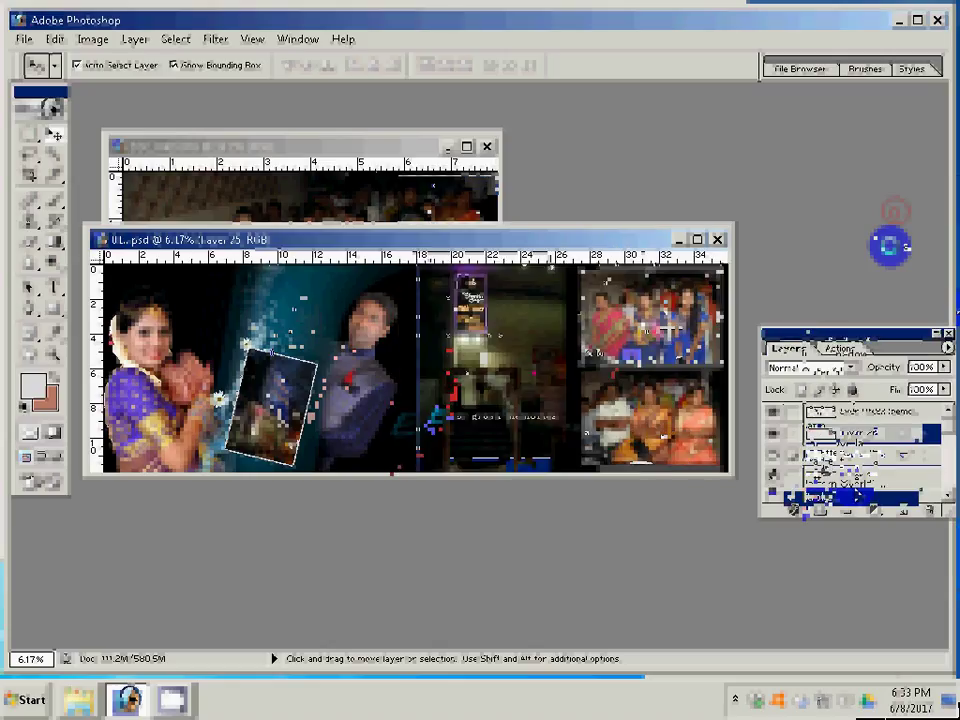
double_click(805, 497)
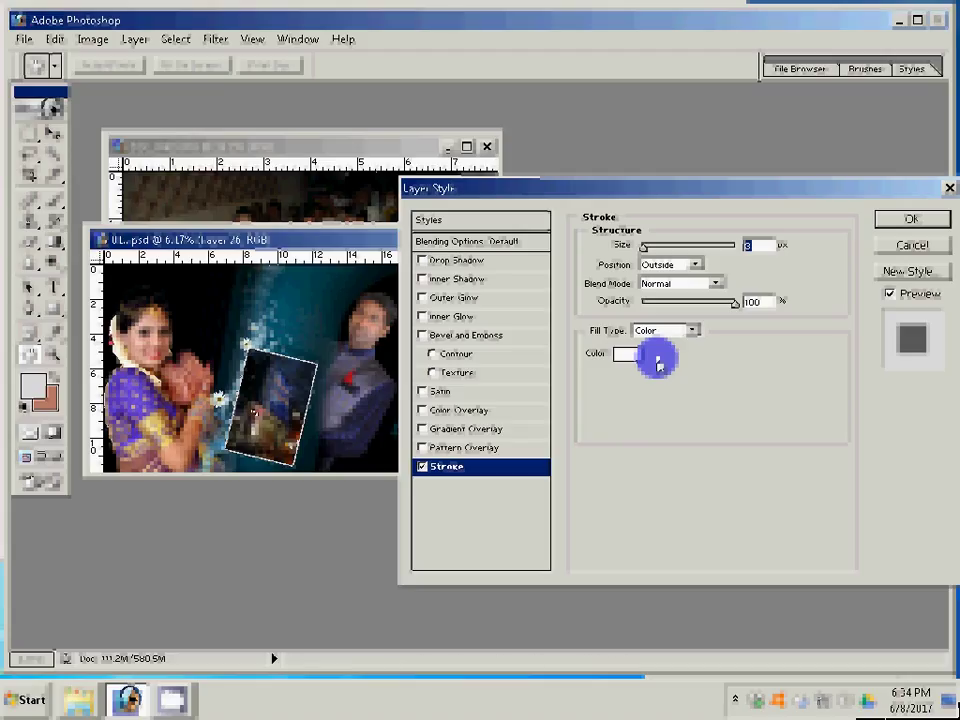
text(2)
key(Return)
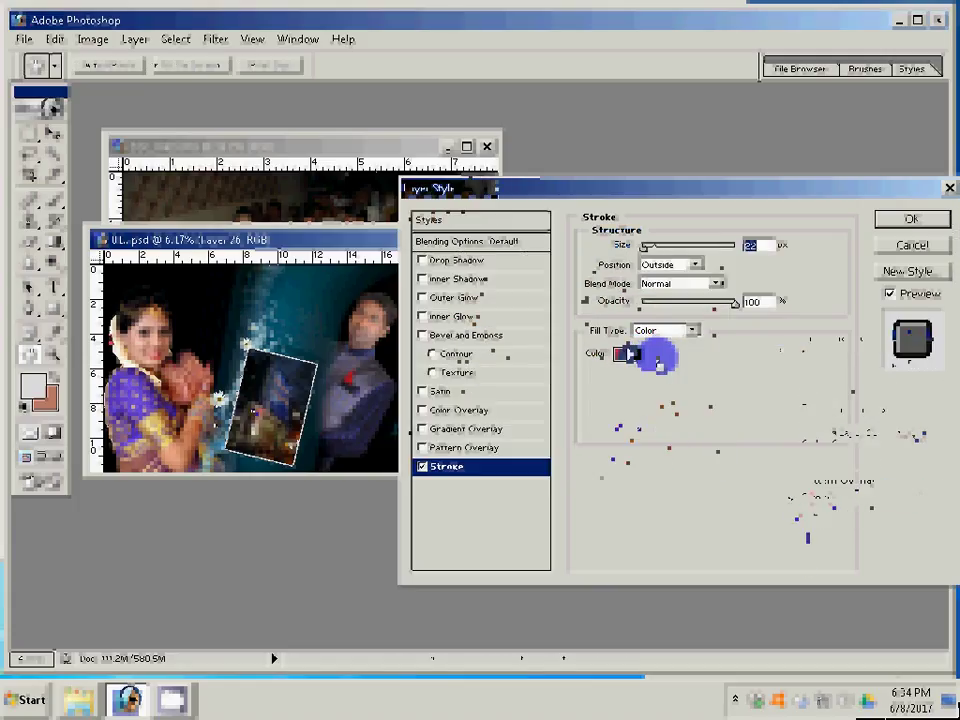
click(656, 359)
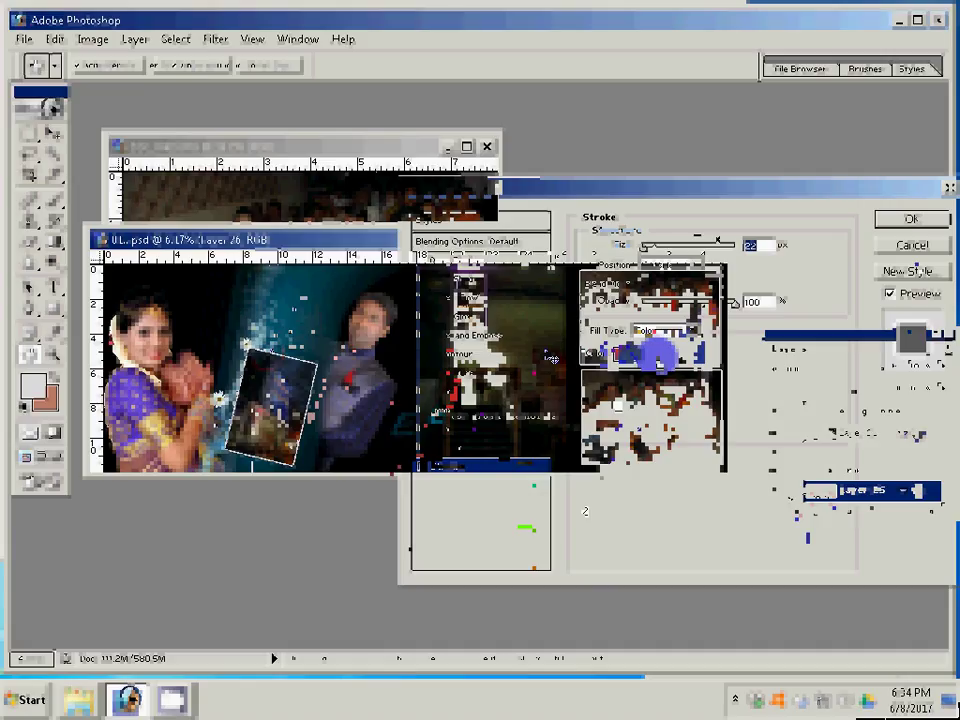
key(Return)
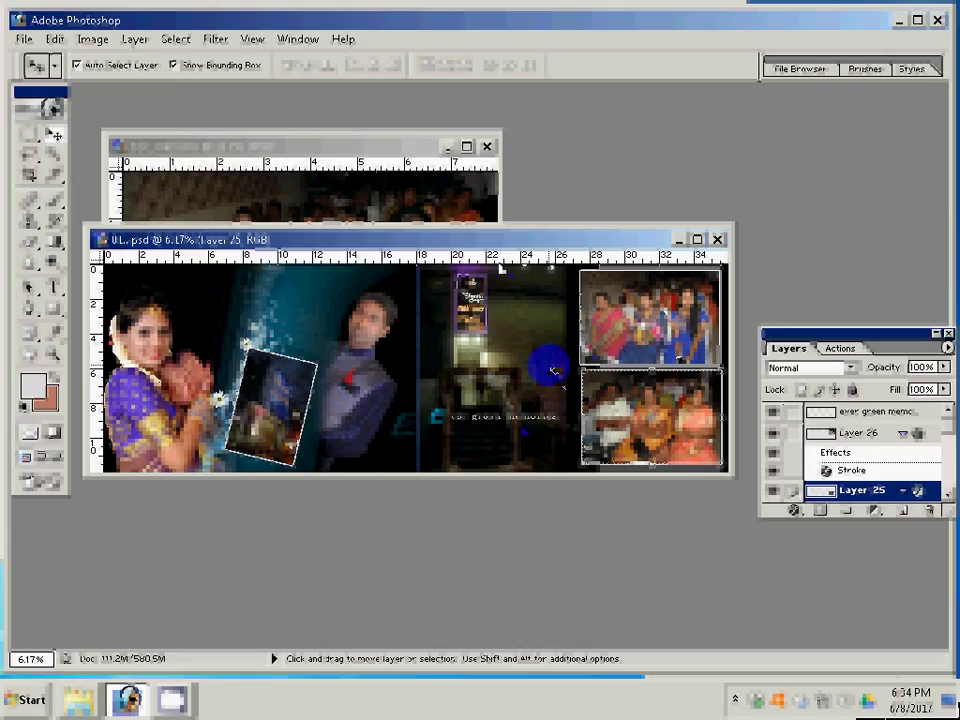
scroll(553, 371, up, 1)
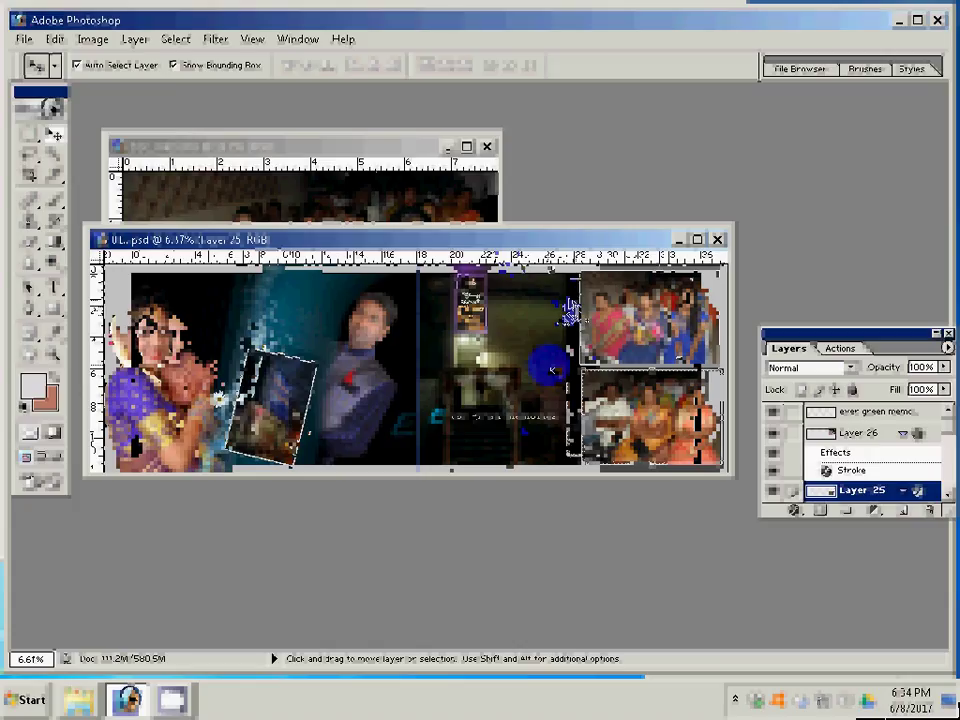
scroll(580, 310, down, 1)
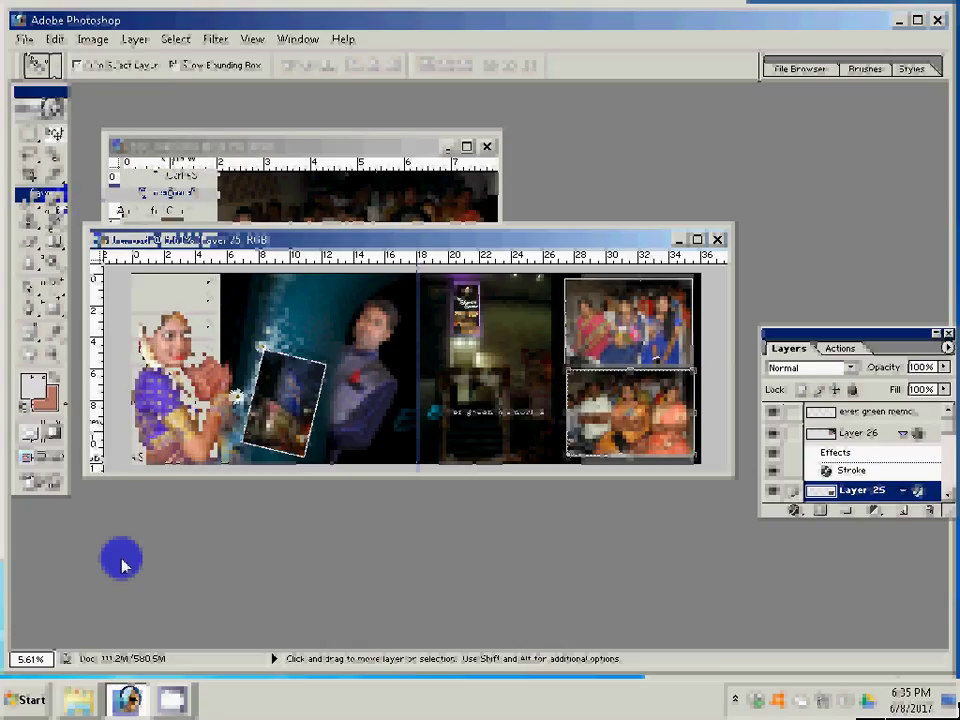
- Save the album spread as a layered Photoshop PSD file named '00'
key(ctrl+shift+s)
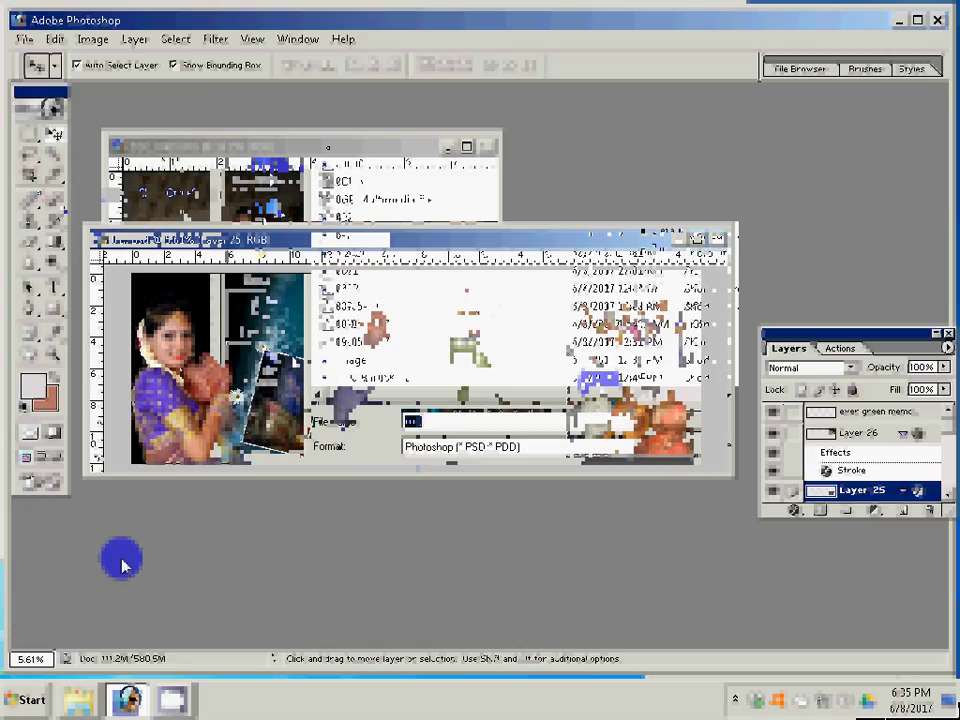
text(01)
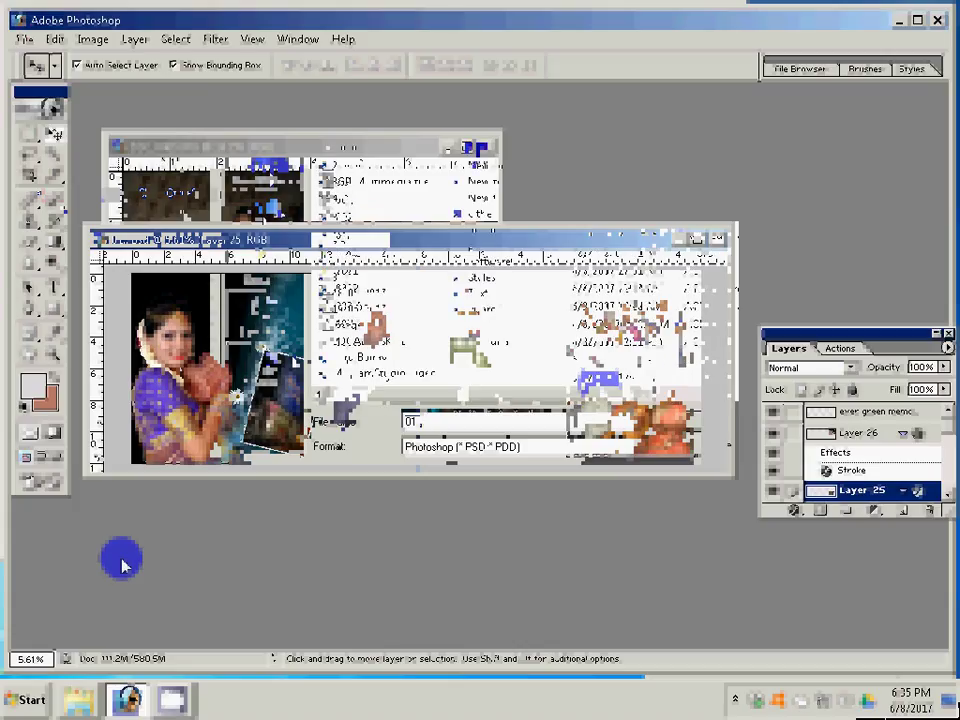
key(shift+Home)
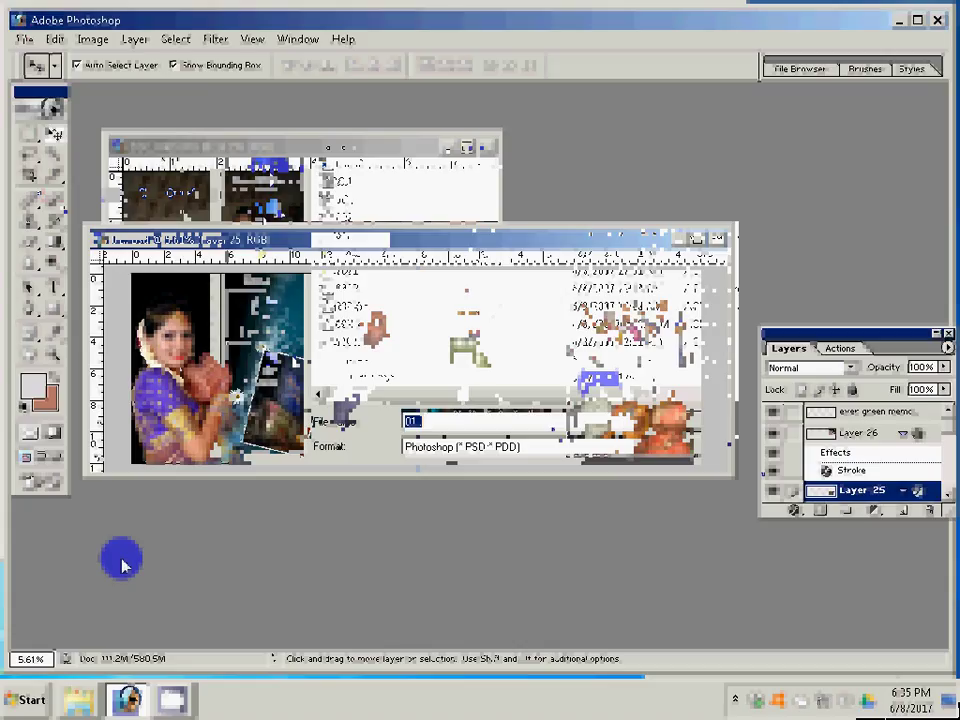
text(00)
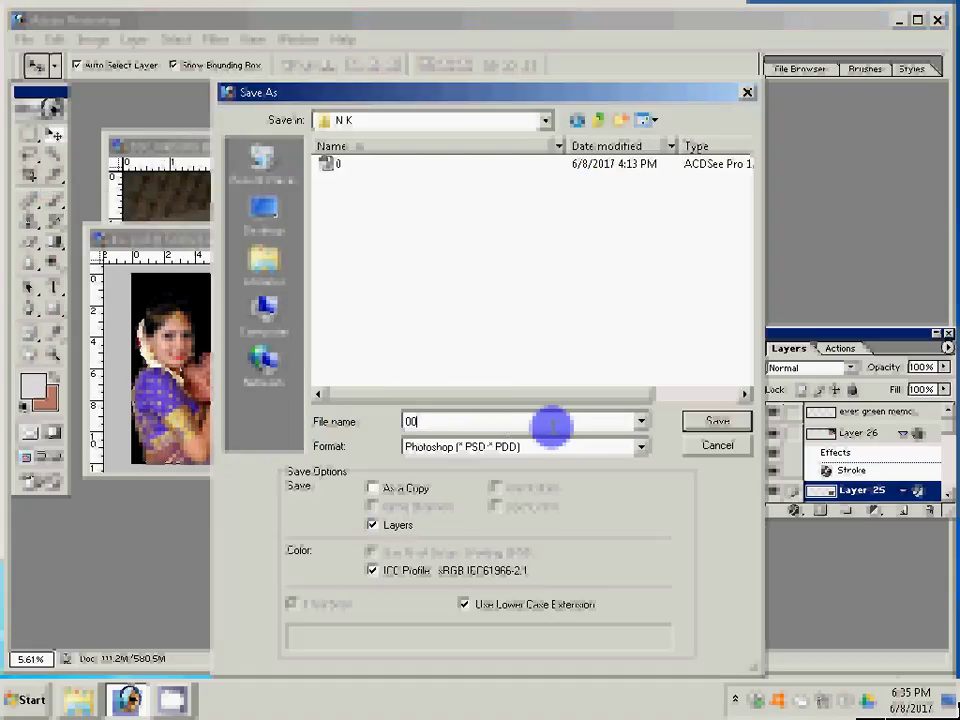
key(Return)
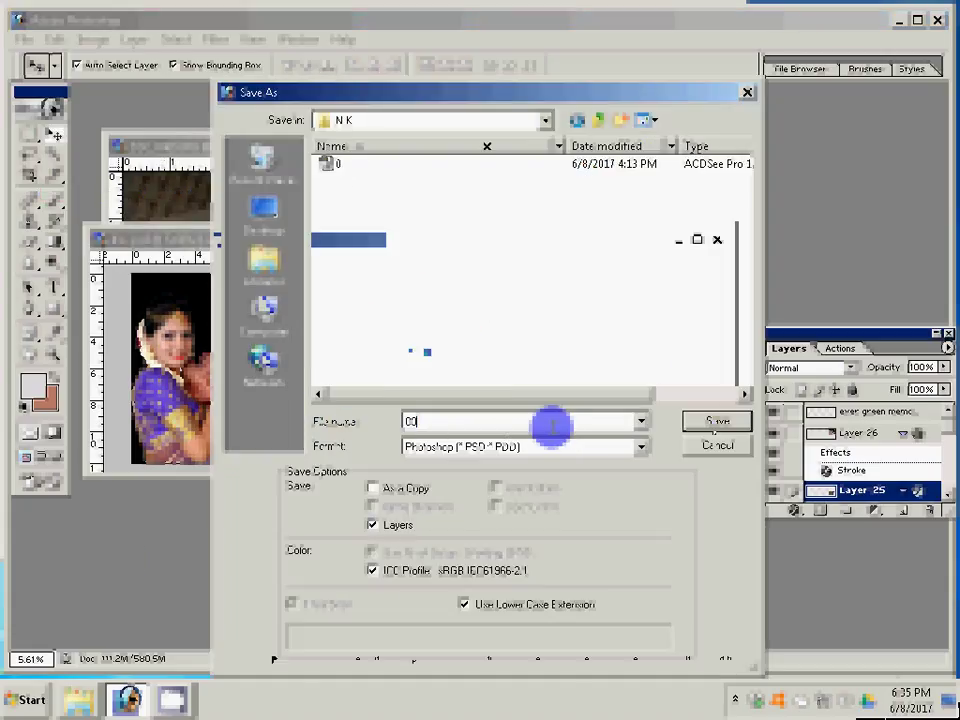